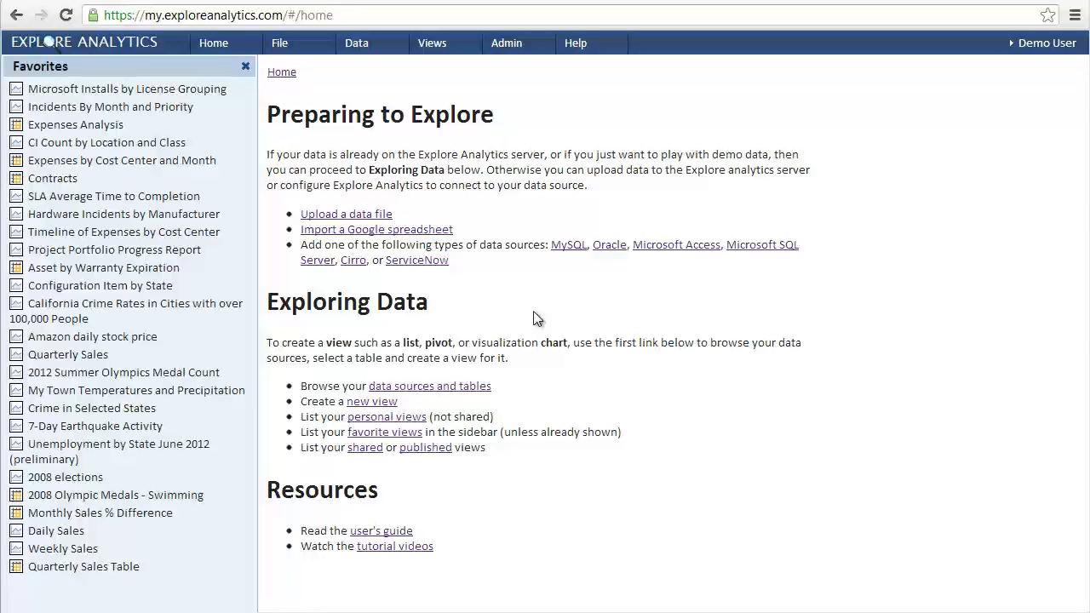
# - Open the Microsoft Installs by License Grouping chart and inspect the breakdowns of the Microsoft Office Professional 2011 and Microsoft Word bars
pyautogui.click(171, 94)
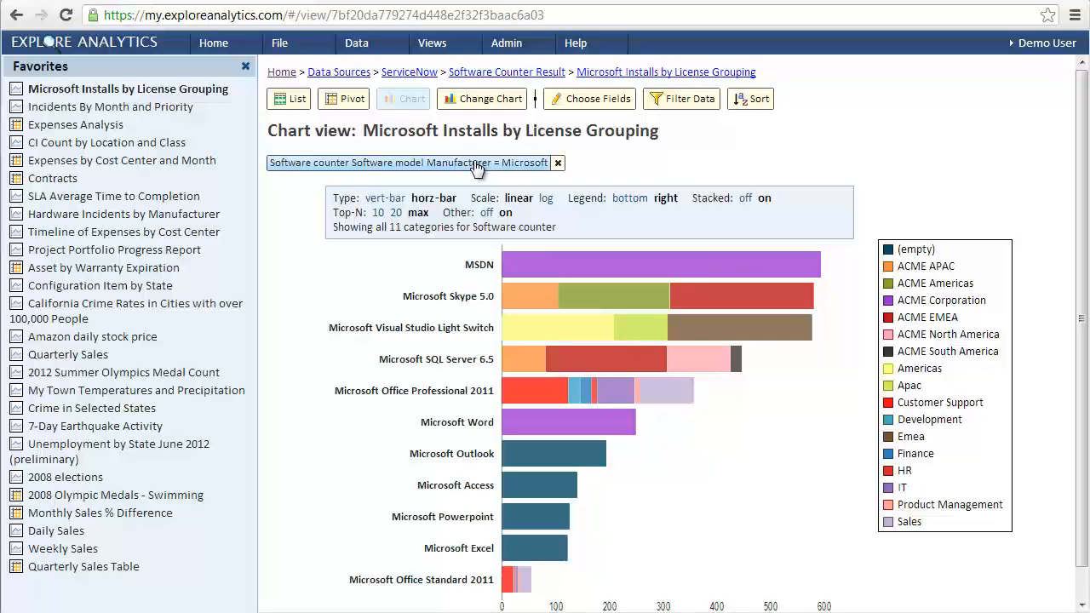
pyautogui.moveTo(445, 279)
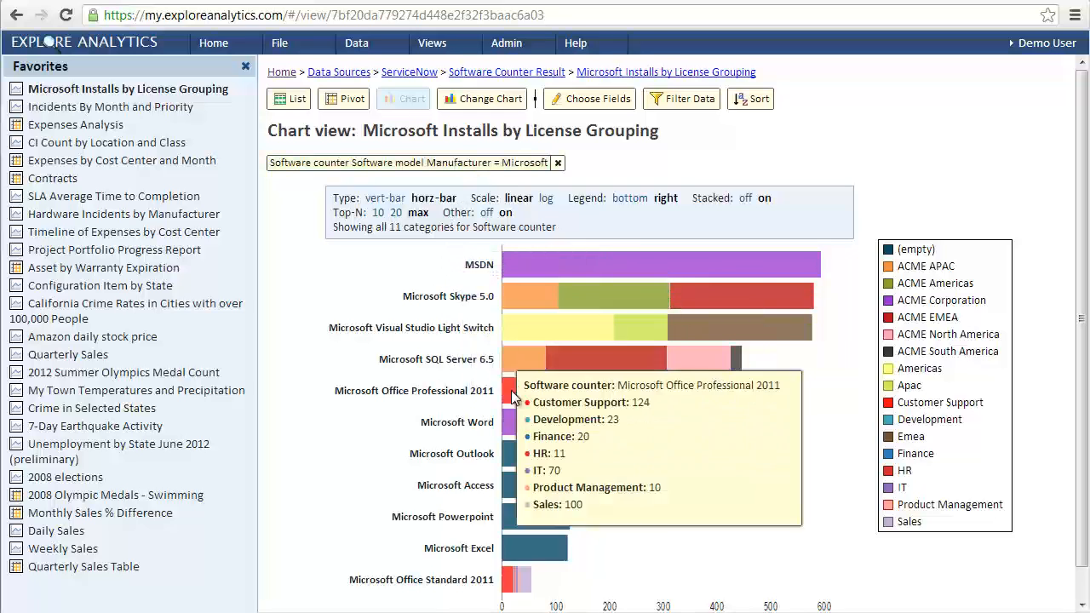
pyautogui.moveTo(559, 433)
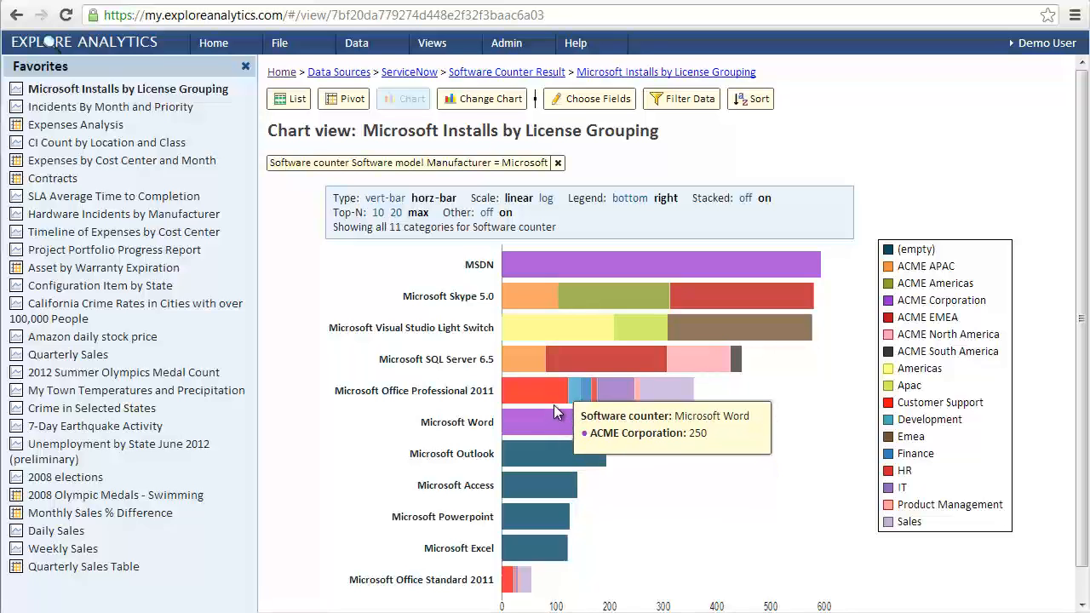
pyautogui.moveTo(552, 403)
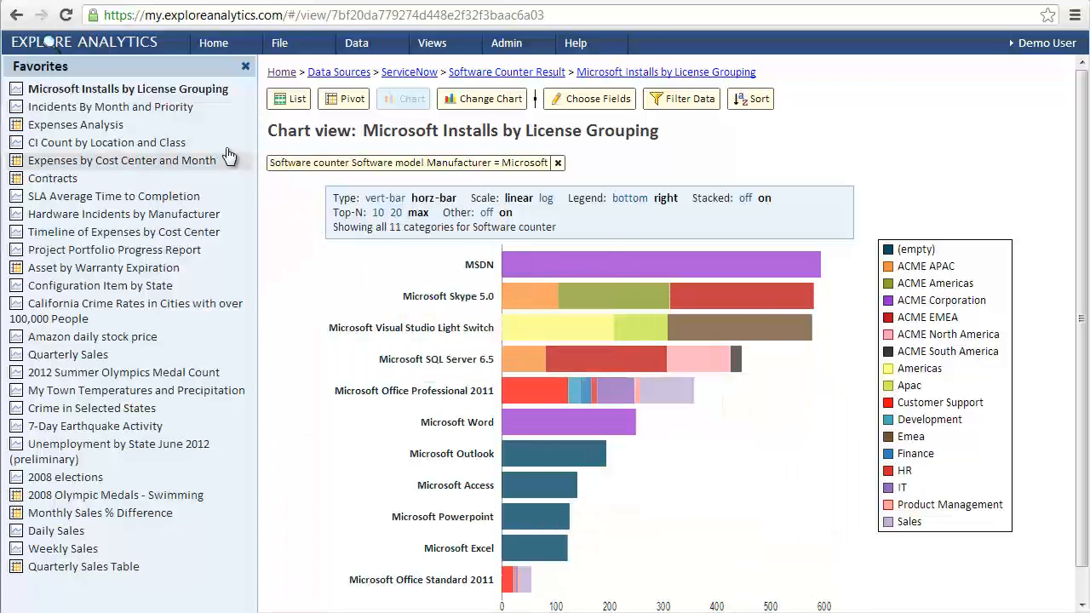
# - In the Incidents By Month and Priority chart, zoom to July–November 2012, shift the range to February–June 2012, and show April's priority breakdown
pyautogui.click(182, 110)
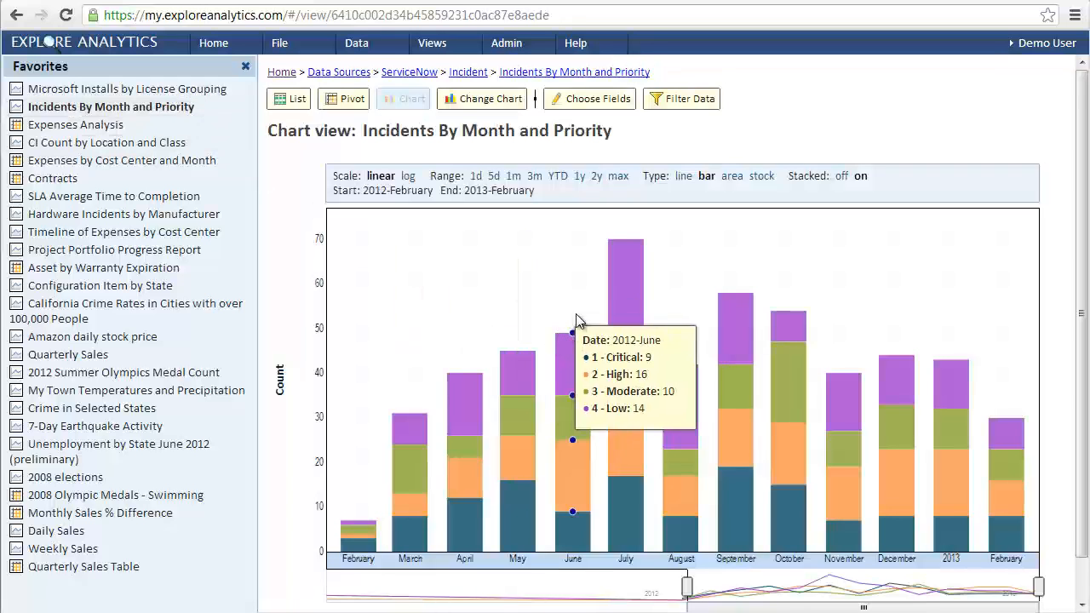
pyautogui.moveTo(645, 238); pyautogui.dragTo(873, 447)
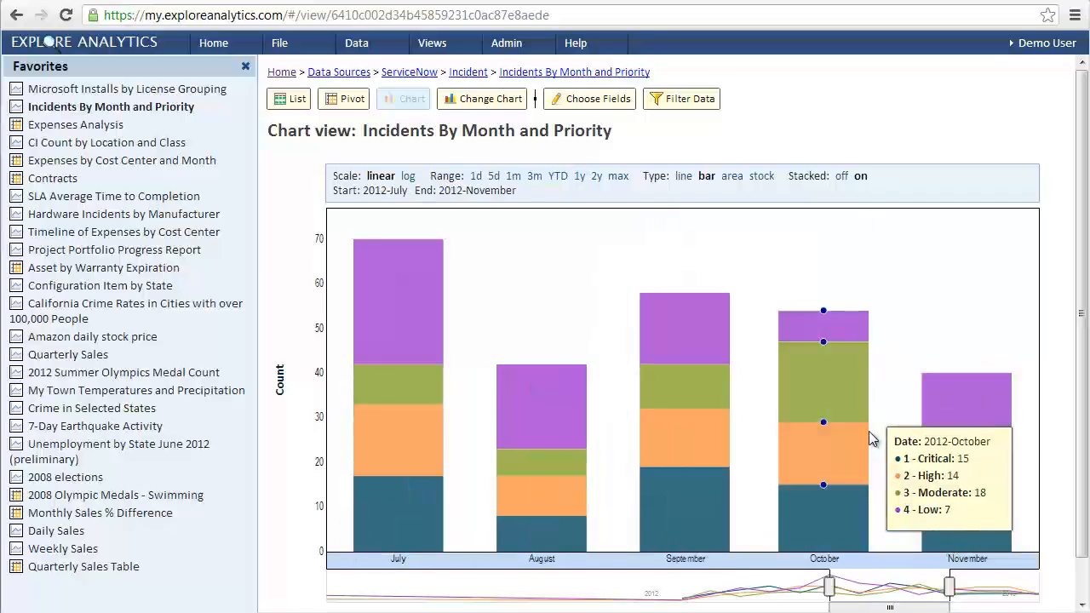
pyautogui.moveTo(891, 606); pyautogui.dragTo(734, 602)
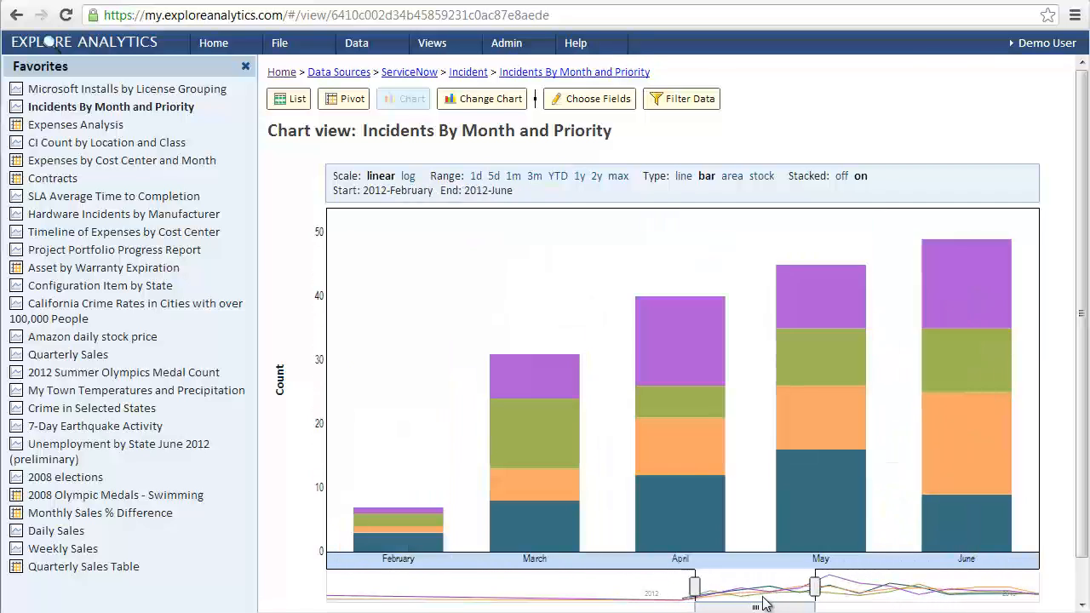
pyautogui.moveTo(777, 434)
pyautogui.click(708, 391)
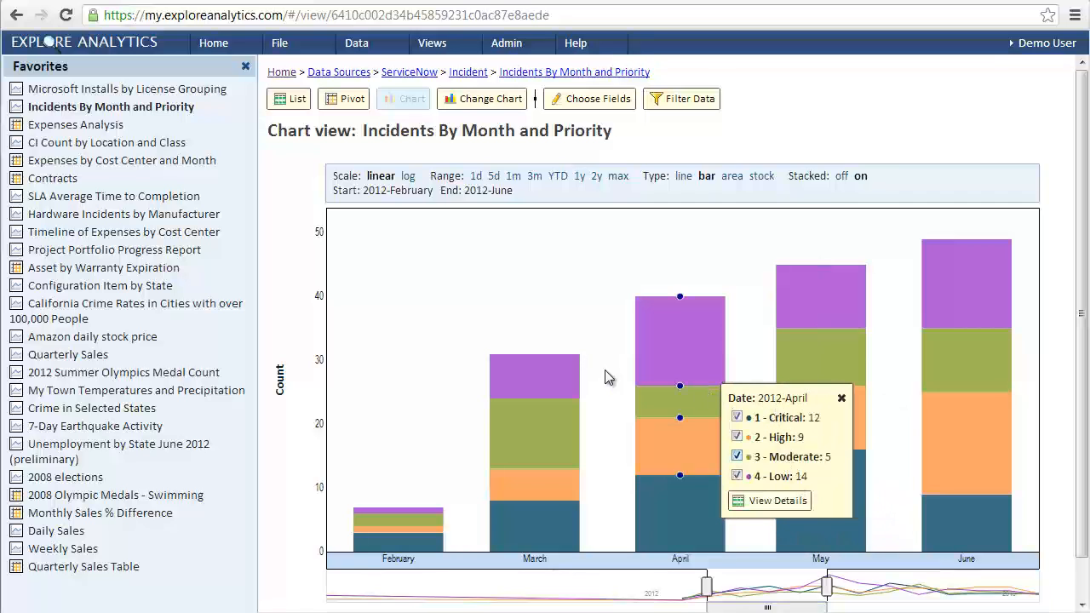
# - Open the Expenses Analysis pivot view and look across its quarterly expense columns
pyautogui.click(96, 127)
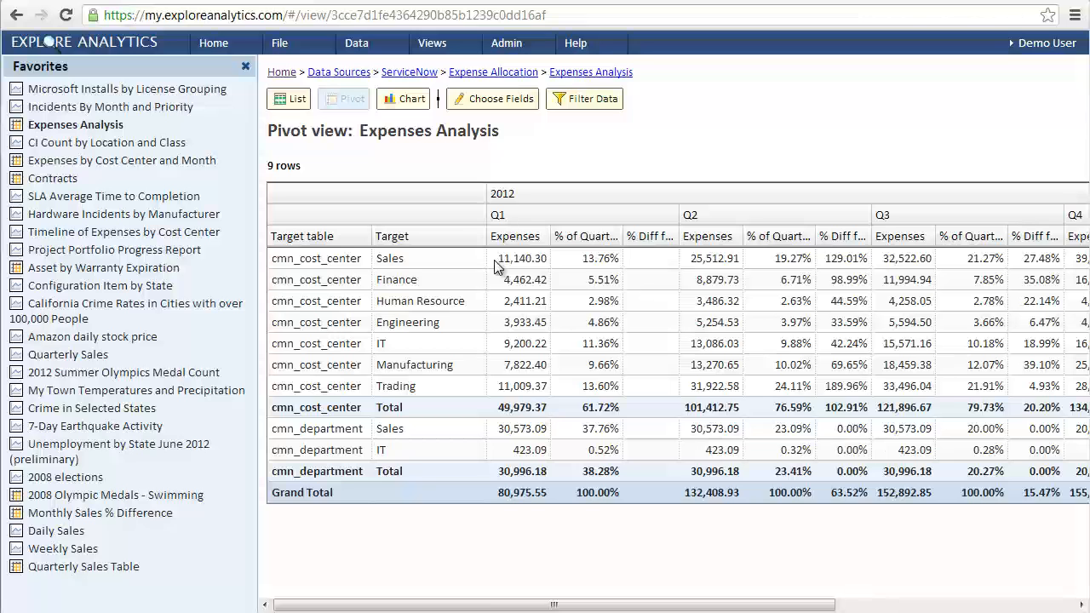
pyautogui.moveTo(502, 606)
pyautogui.mouseDown()
pyautogui.moveTo(756, 609)
pyautogui.moveTo(517, 609)
pyautogui.mouseUp()
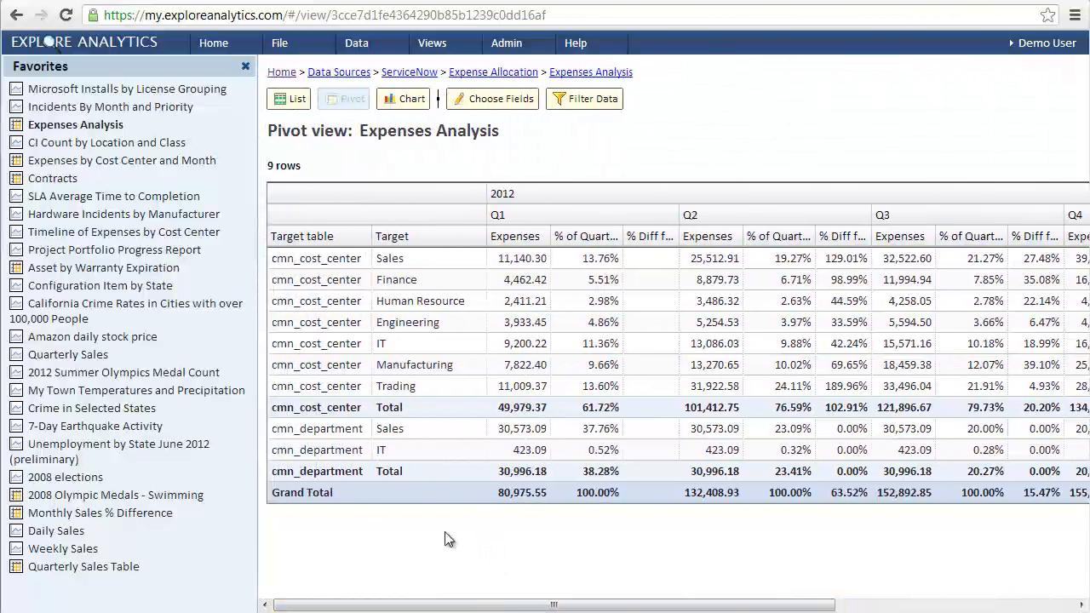
# - Open the CI Count by Location and Class map and zoom in on the United States
pyautogui.click(167, 158)
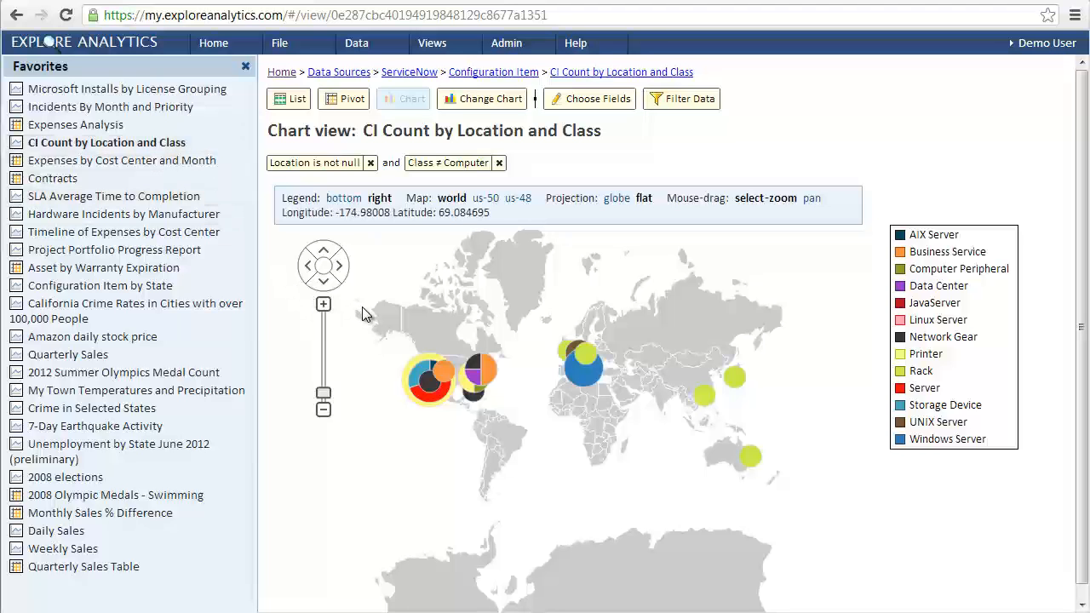
pyautogui.moveTo(364, 303); pyautogui.dragTo(536, 434)
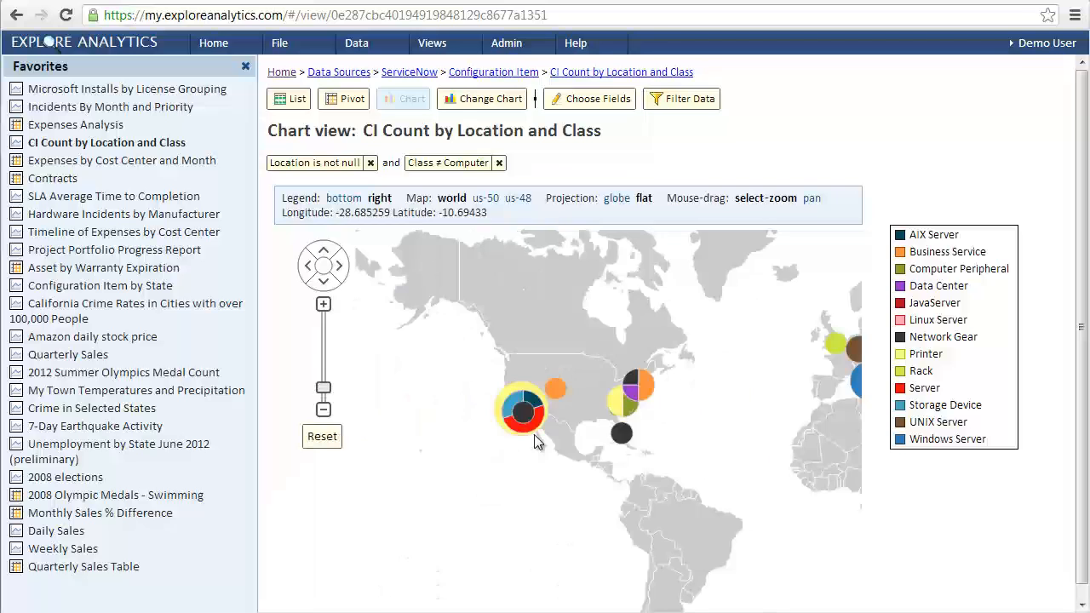
pyautogui.moveTo(473, 348); pyautogui.dragTo(692, 480)
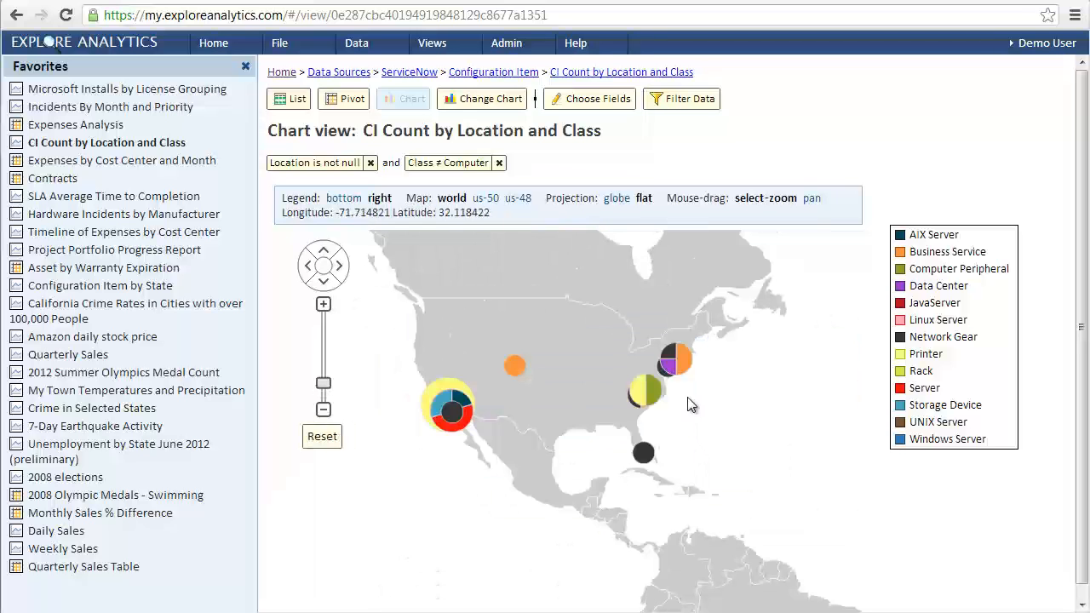
# - Drill into the details of the New York marker with business service, data center and network gear items, and open the Bond Trading record
pyautogui.moveTo(681, 363)
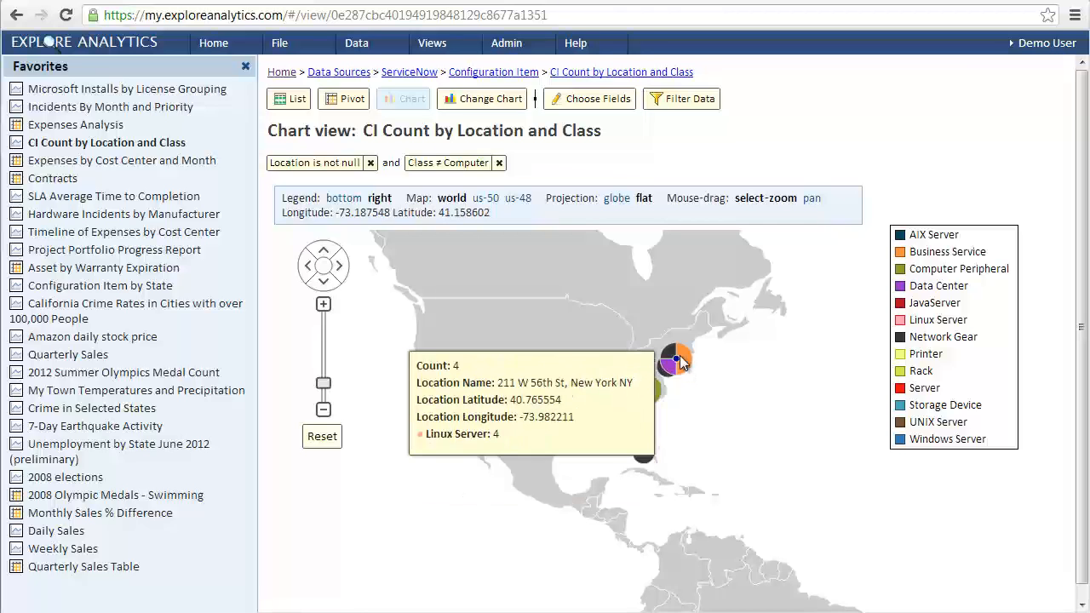
pyautogui.click(681, 363)
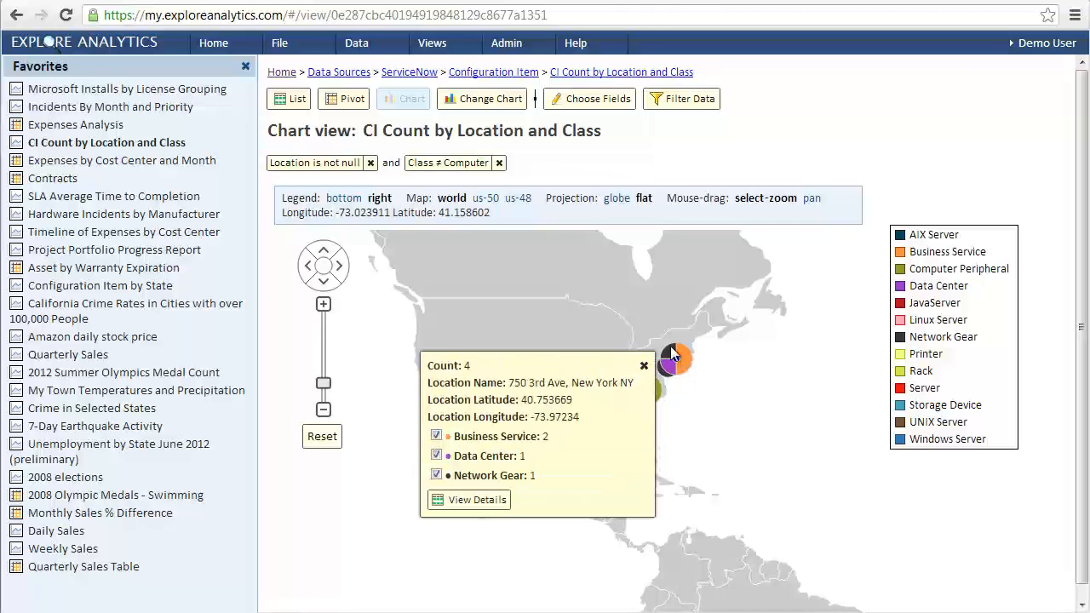
pyautogui.click(478, 502)
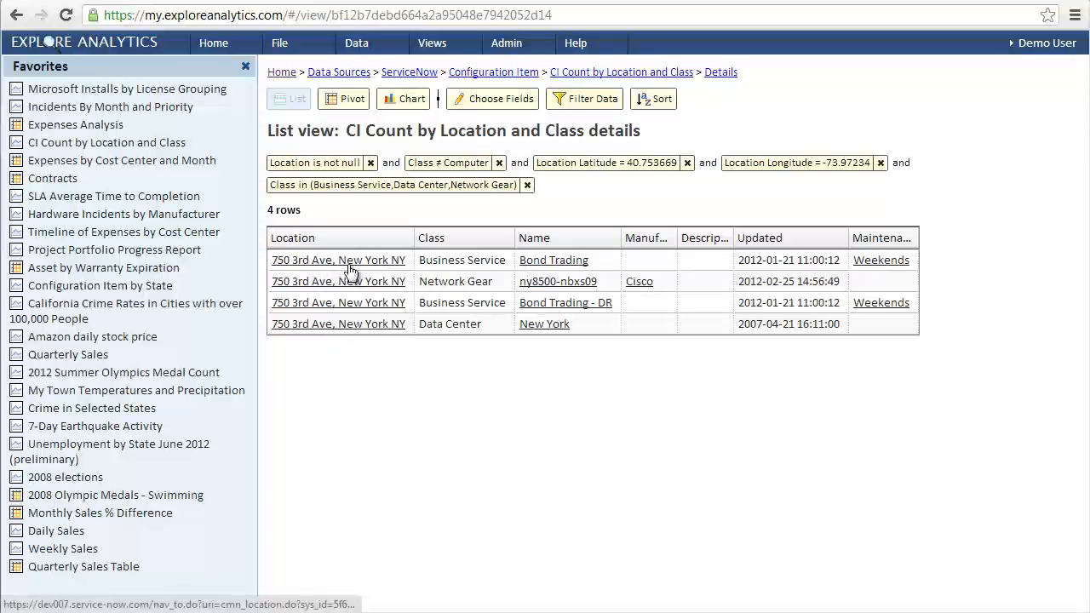
pyautogui.click(547, 263)
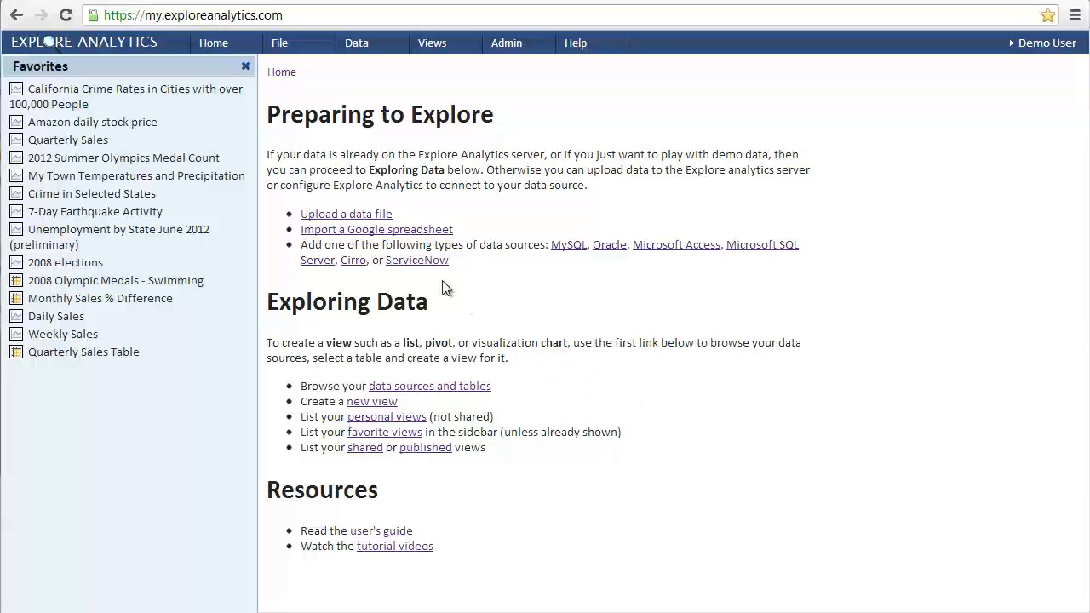
# - Start a new ServiceNow data source named ServiceNow with the instance dev007.service-now.com, leaving the description empty
pyautogui.click(423, 267)
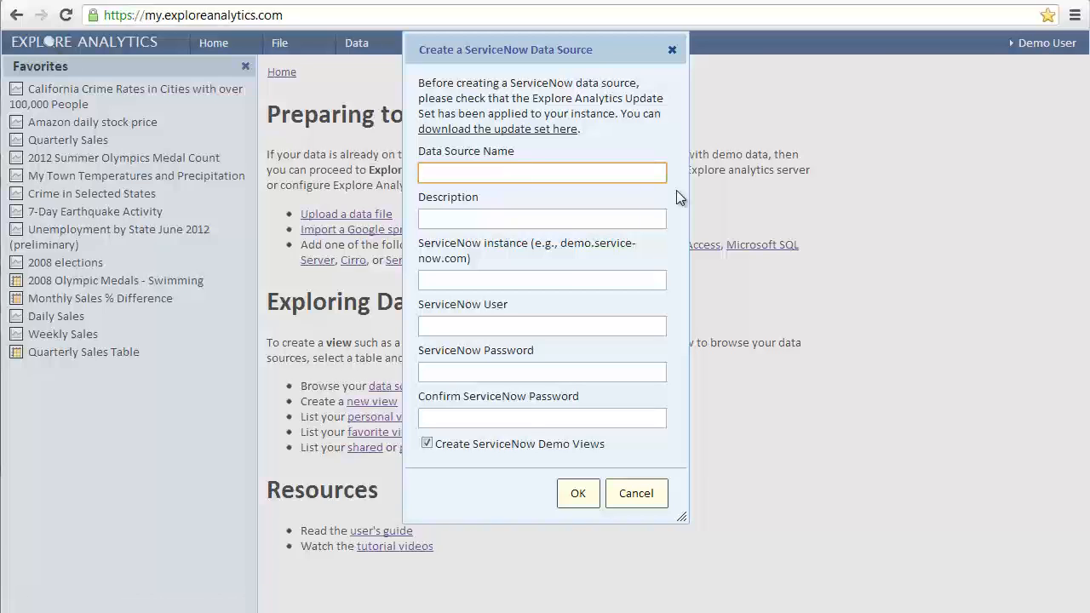
pyautogui.write('ServiceNow')
pyautogui.press('Tab')
pyautogui.press('Tab')
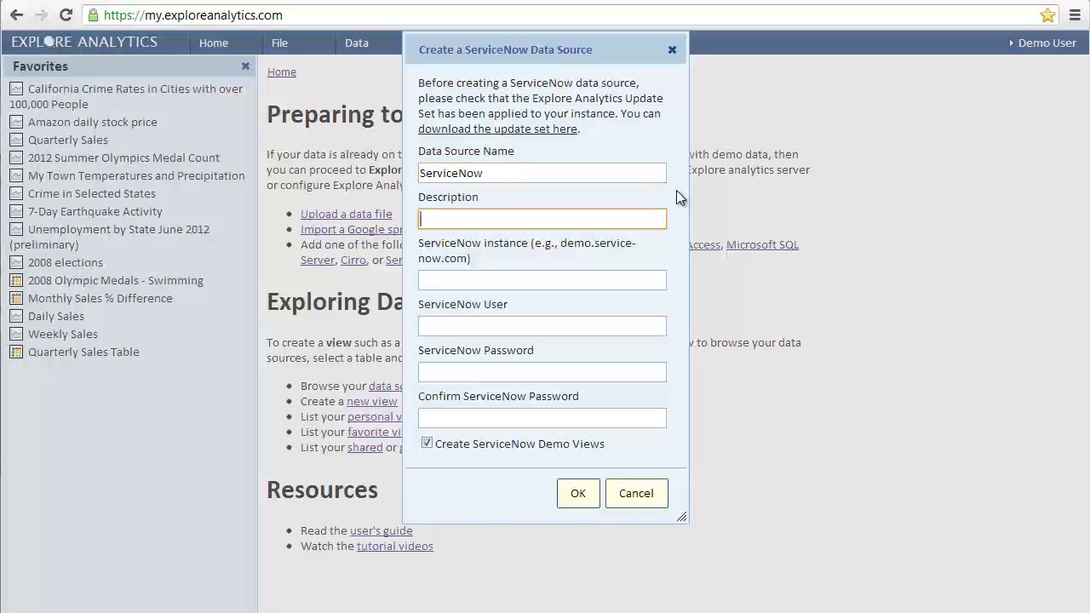
pyautogui.write('d')
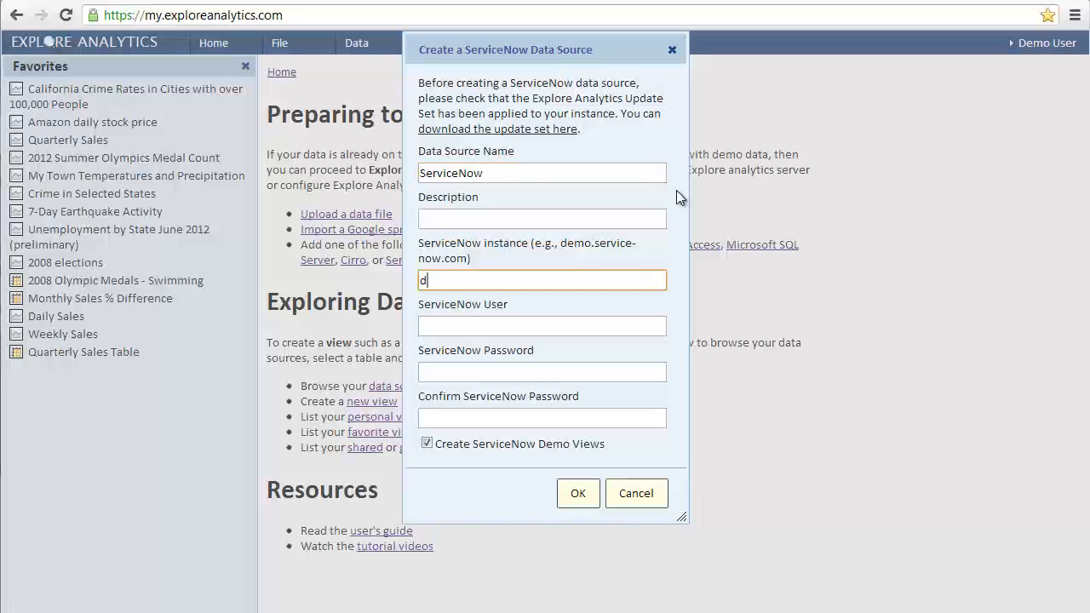
pyautogui.write('ev007.service-now.com')
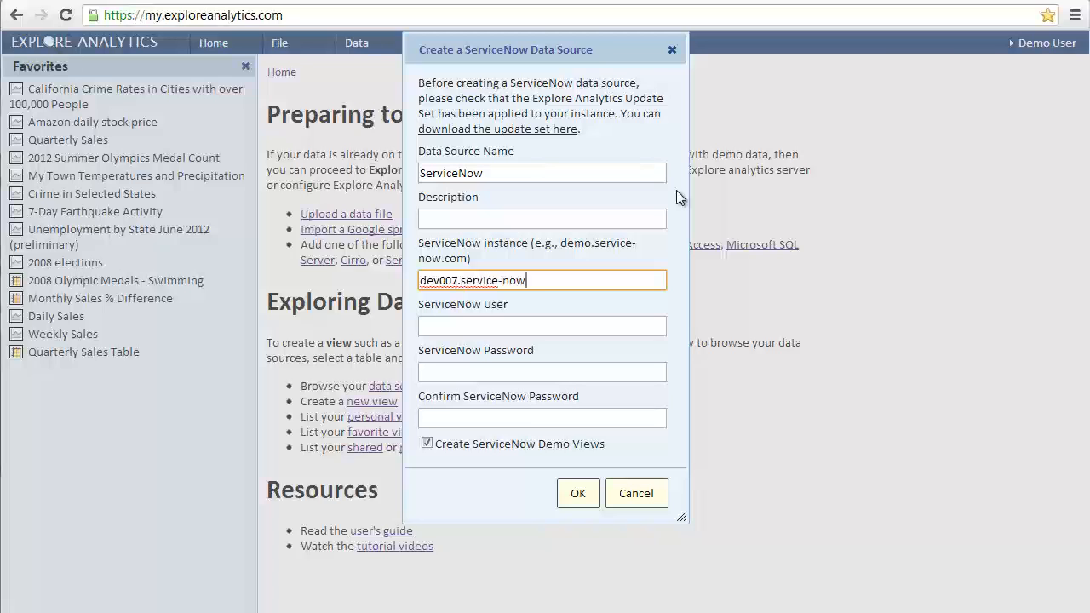
pyautogui.press('Tab')
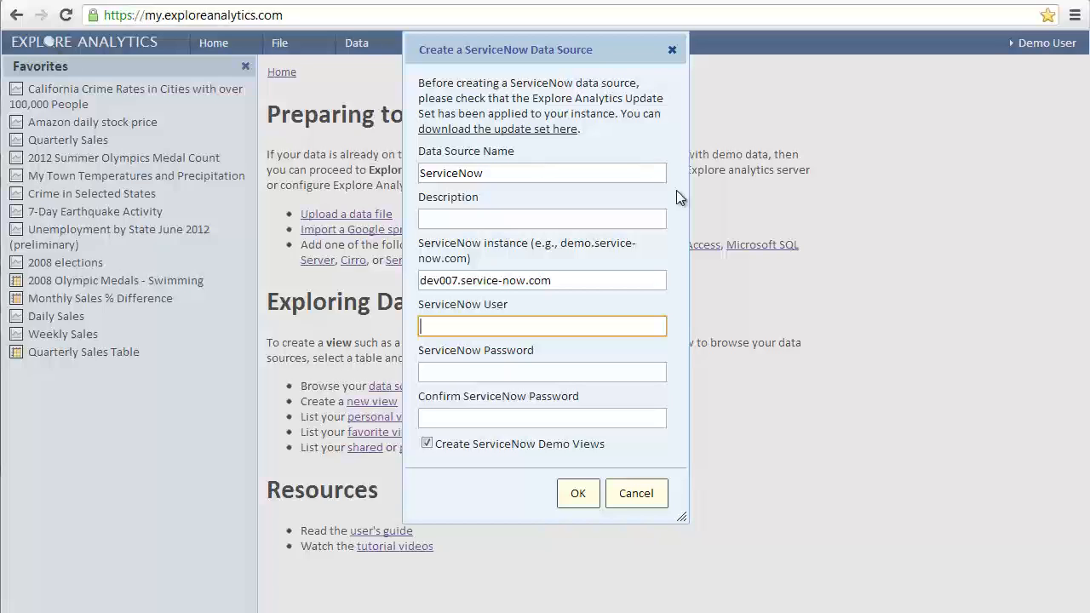
# - Enter the ServiceNow user name and password, confirm the password, and create the data source with the ServiceNow demo views
pyautogui.write('expsvc')
pyautogui.press('Tab')
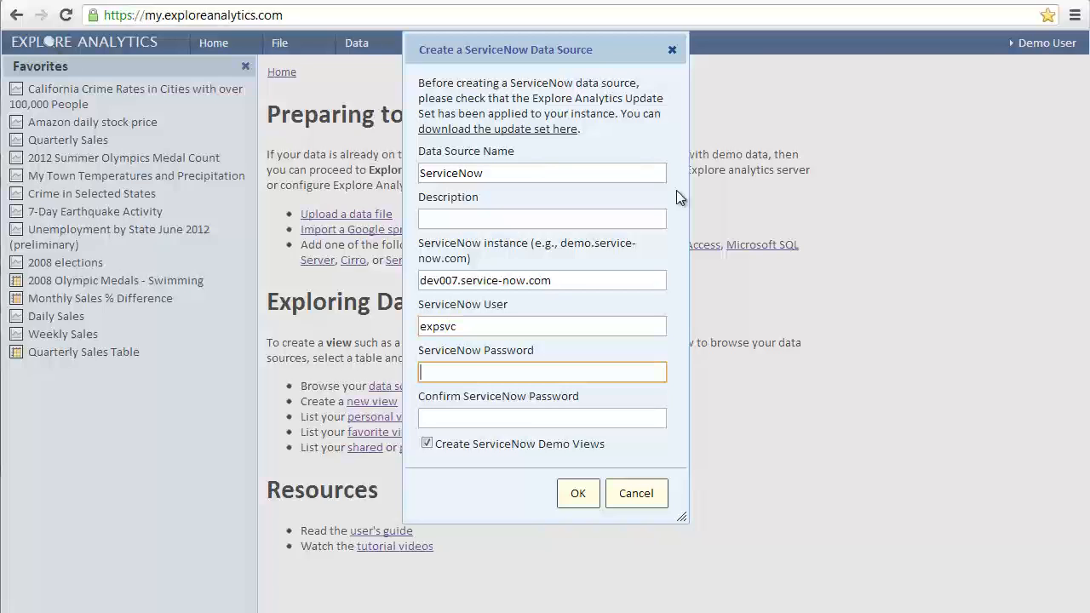
pyautogui.write('***')
pyautogui.write('•')
pyautogui.press('Tab')
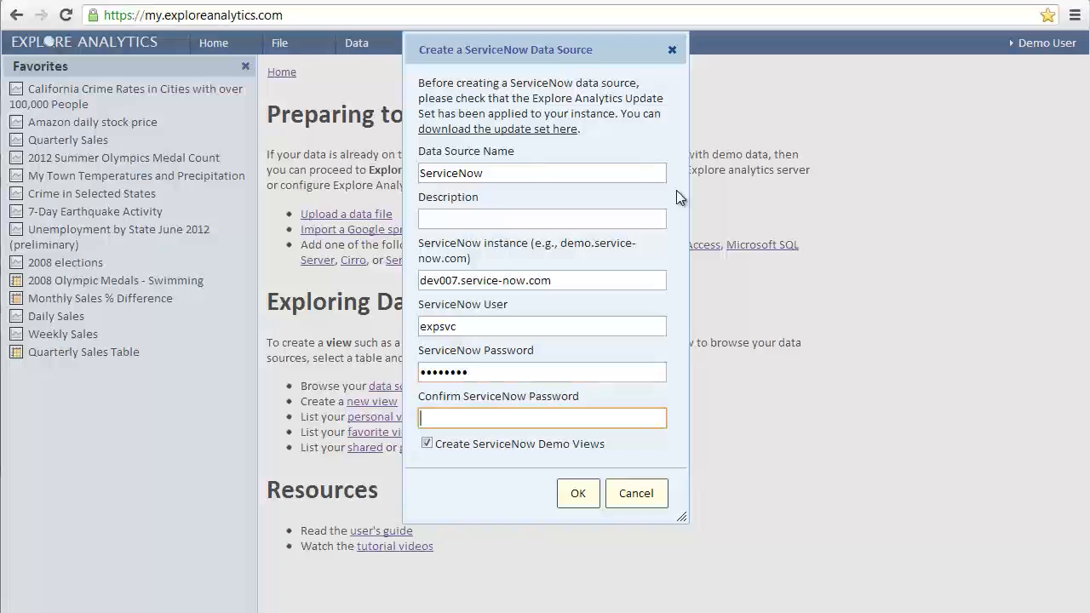
pyautogui.write('••••••••')
pyautogui.click(575, 493)
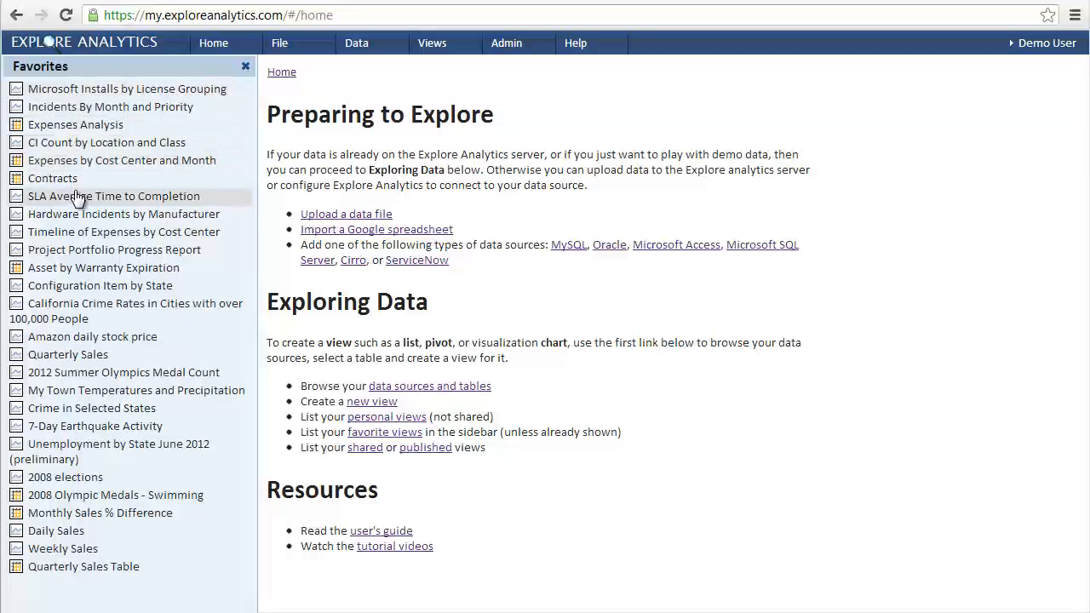
# - Delete the CI Count by Location and Class view and dismiss the resulting notice
pyautogui.click(94, 146)
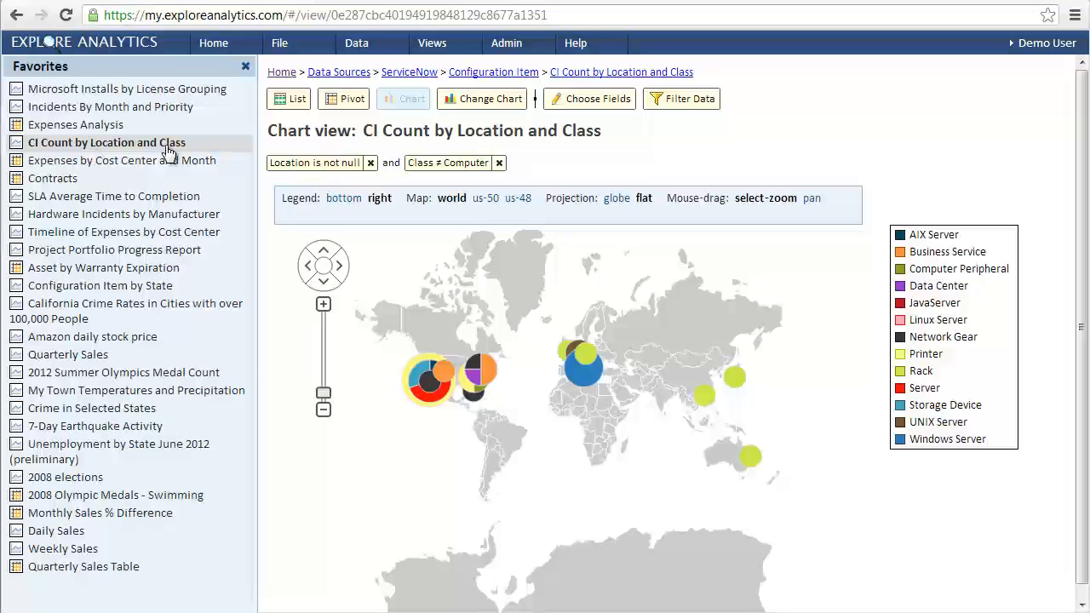
pyautogui.click(298, 46)
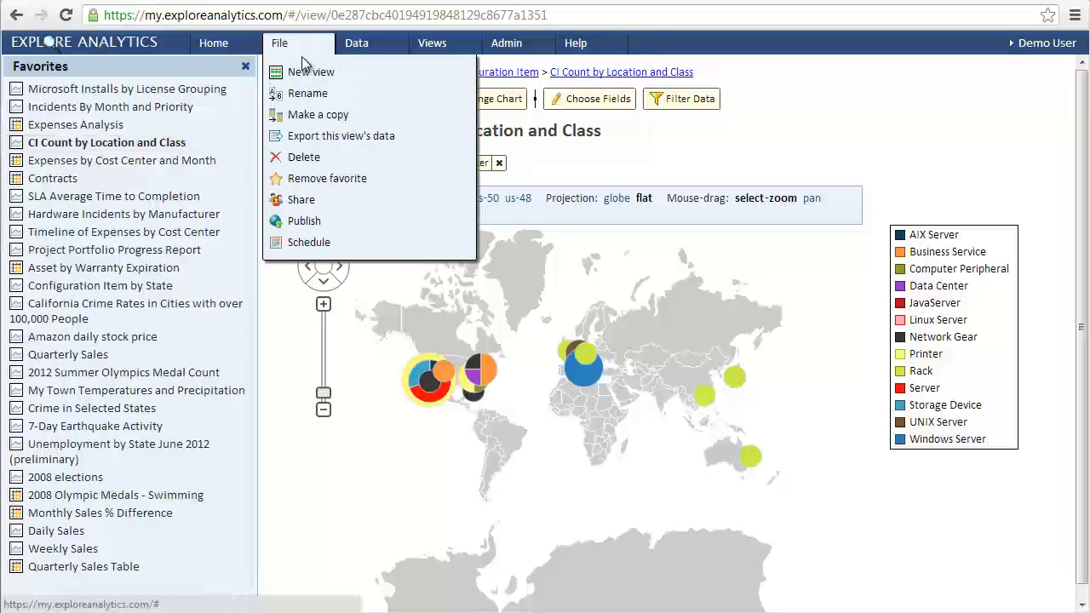
pyautogui.click(304, 157)
pyautogui.click(583, 361)
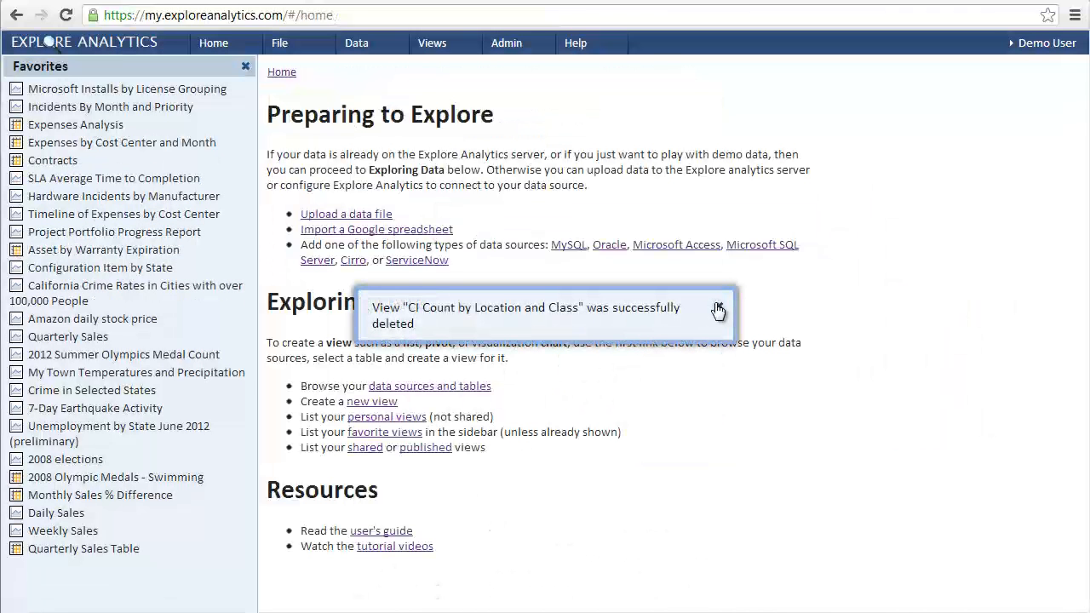
pyautogui.click(715, 307)
# - Start a new view on the ServiceNow data source using the Configuration Item table
pyautogui.click(309, 49)
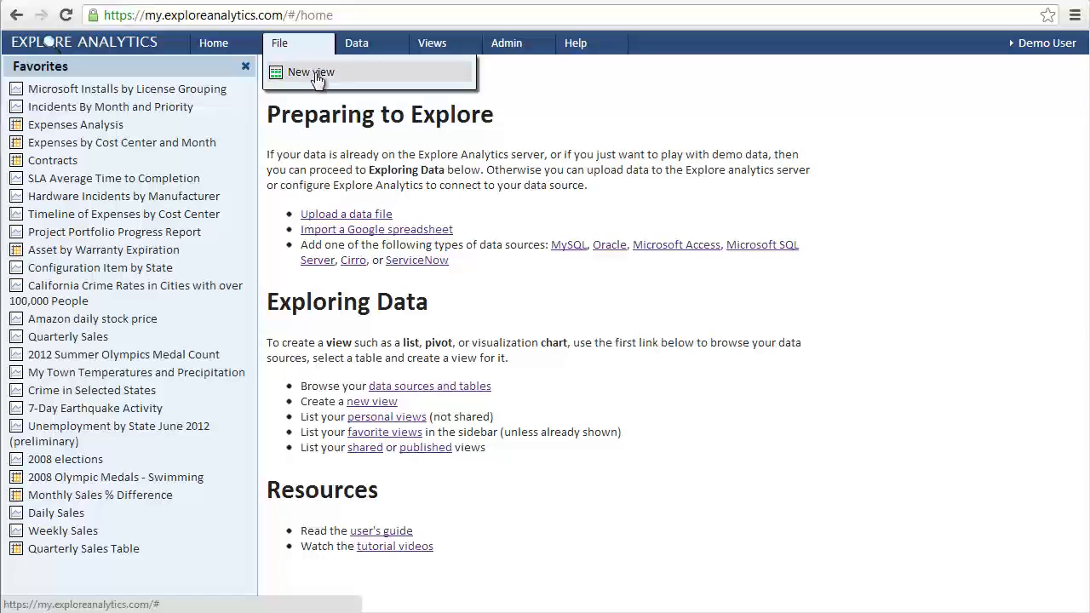
pyautogui.click(315, 76)
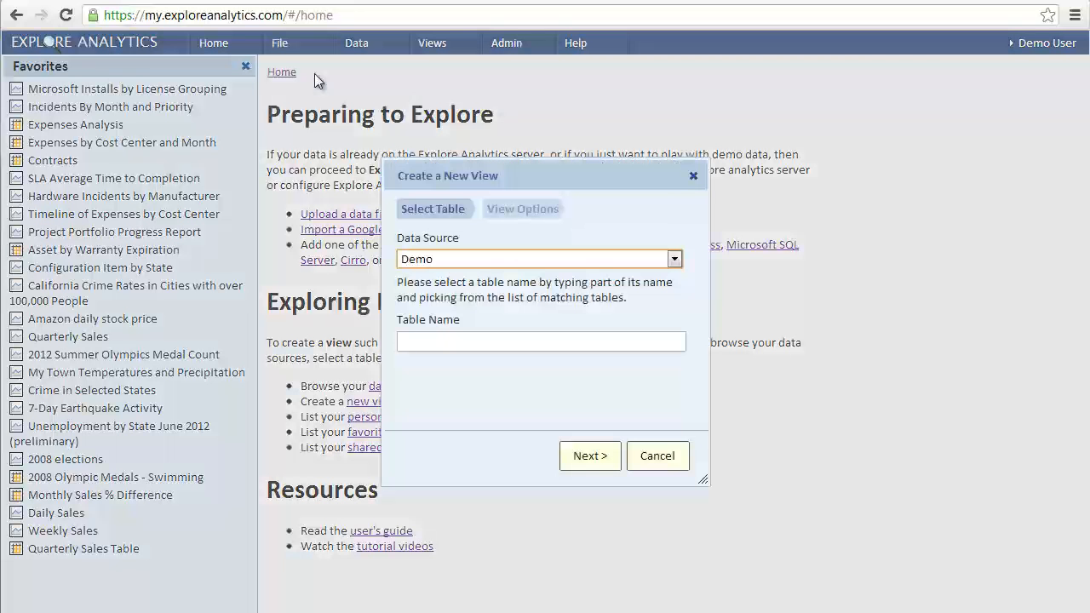
pyautogui.click(530, 263)
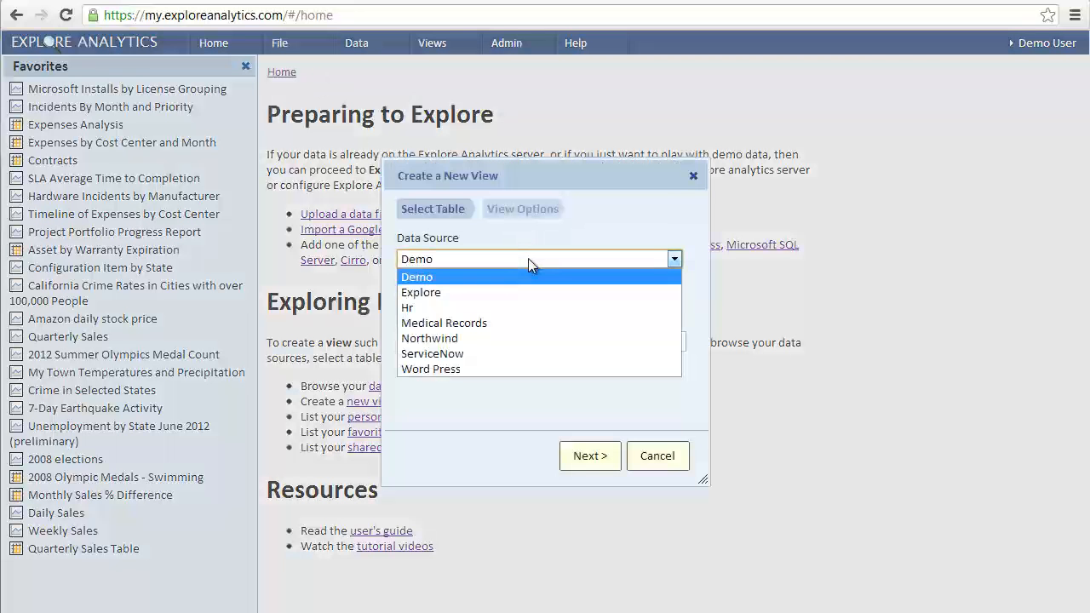
pyautogui.click(501, 353)
pyautogui.click(498, 345)
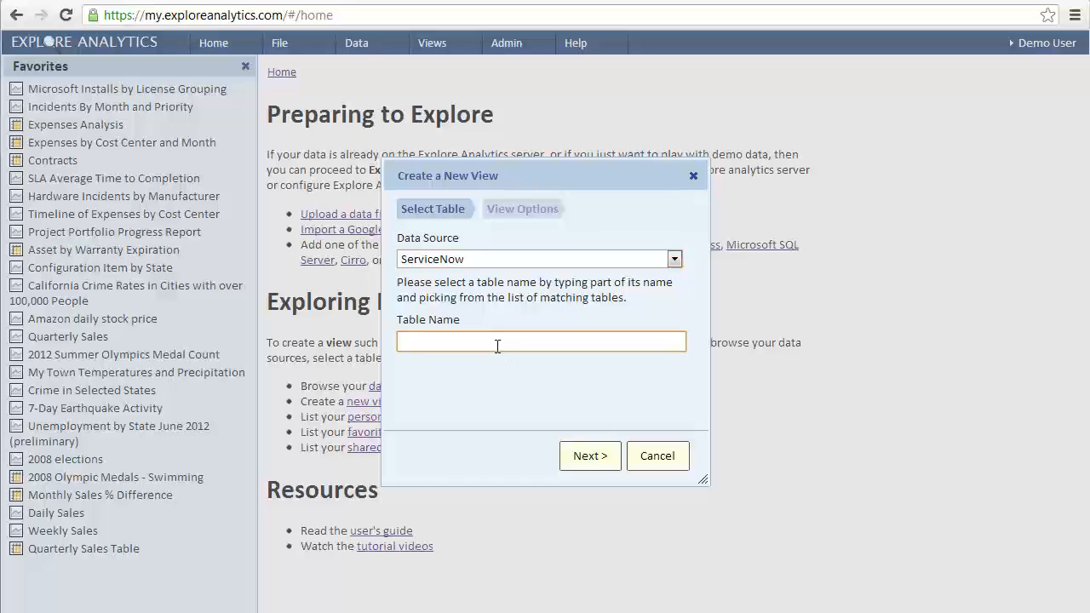
pyautogui.write('Con')
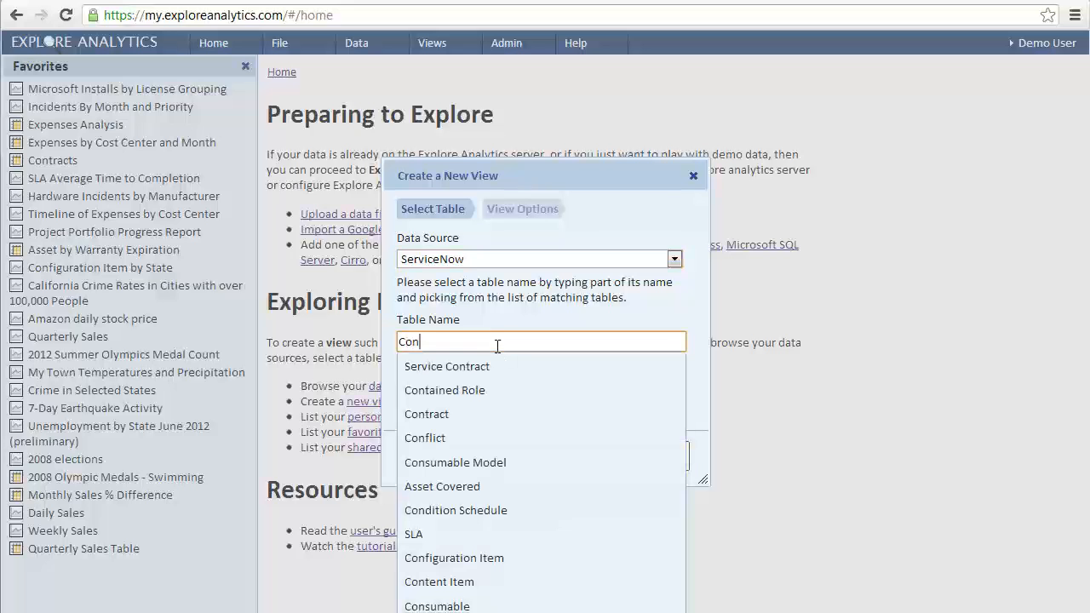
pyautogui.write('fi')
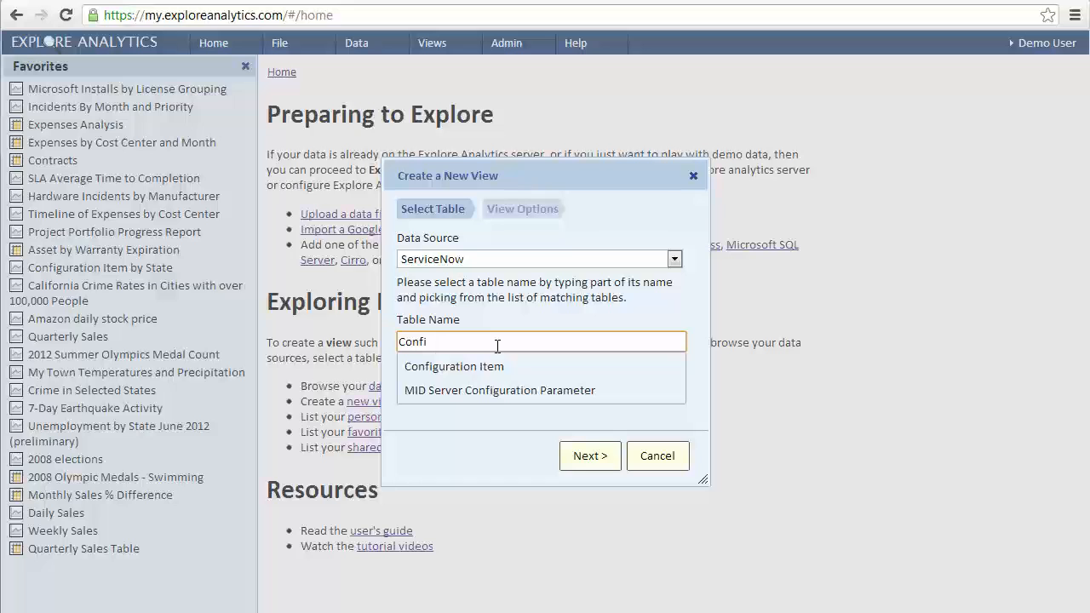
pyautogui.click(482, 367)
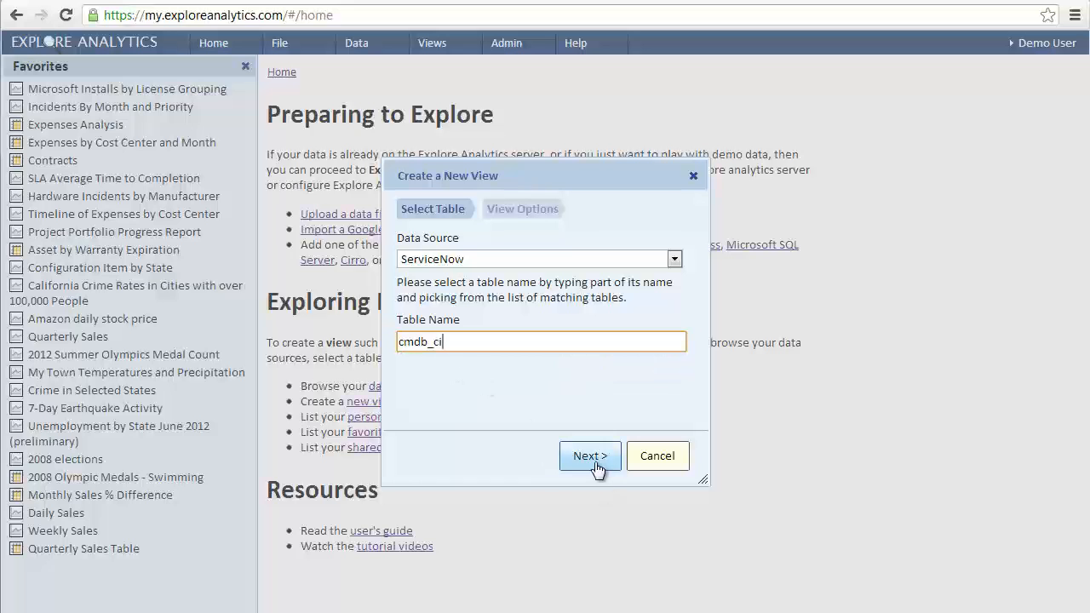
# - Name the new view CI Count by Location and Class, keep the List type, add it to Favorites and create it
pyautogui.click(595, 464)
pyautogui.write('CI Count ')
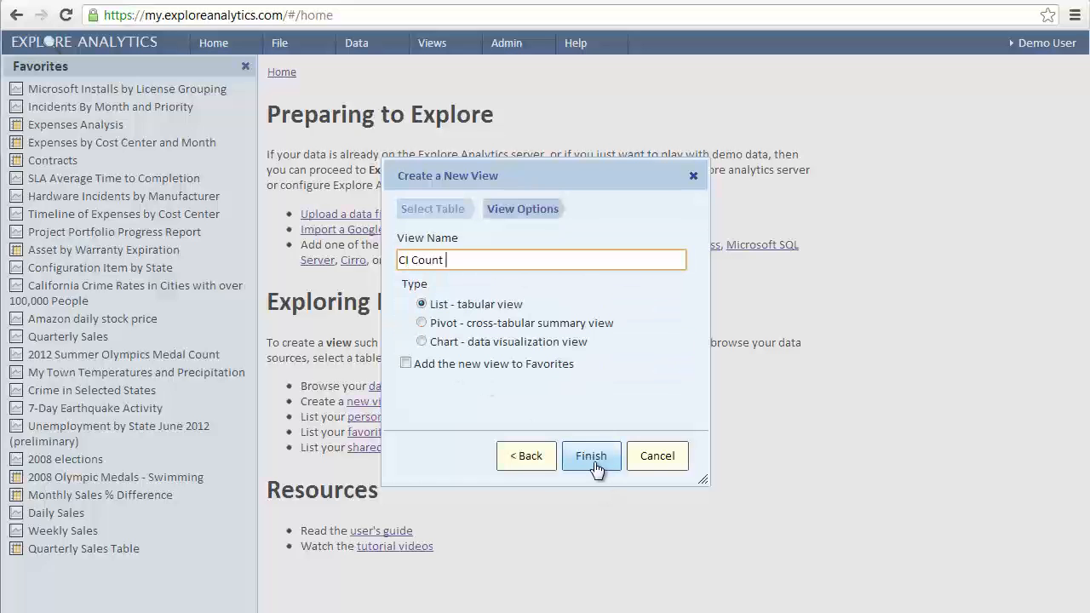
pyautogui.write('by Location and Class')
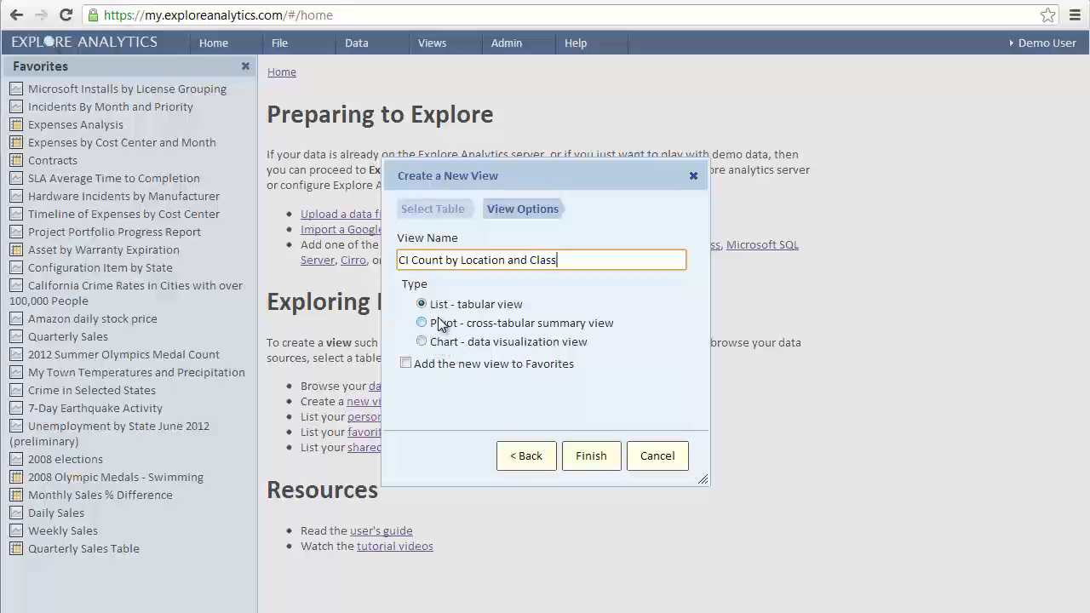
pyautogui.click(406, 365)
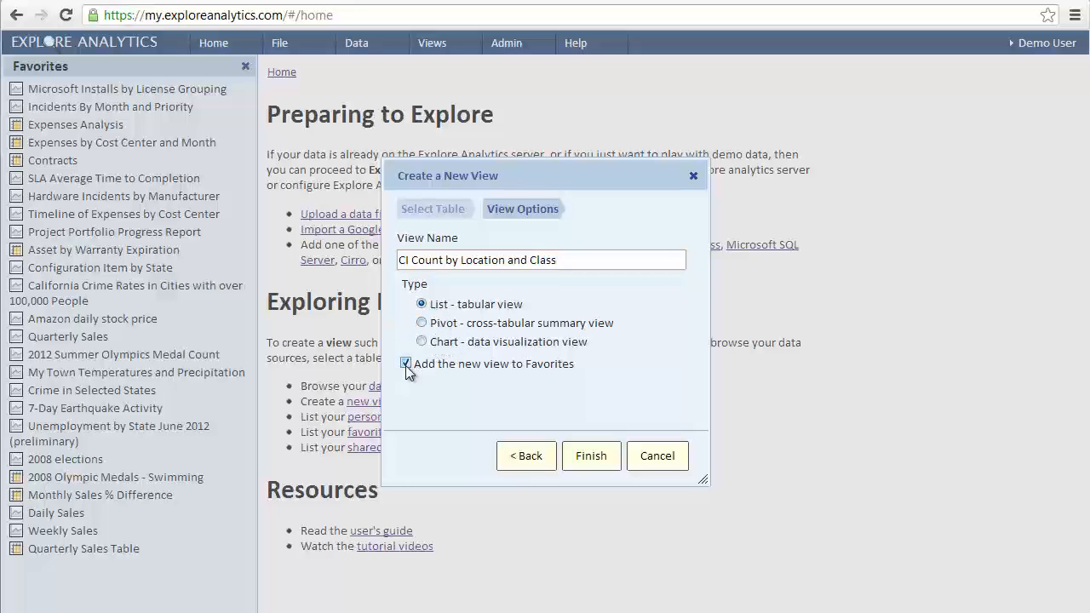
pyautogui.click(591, 456)
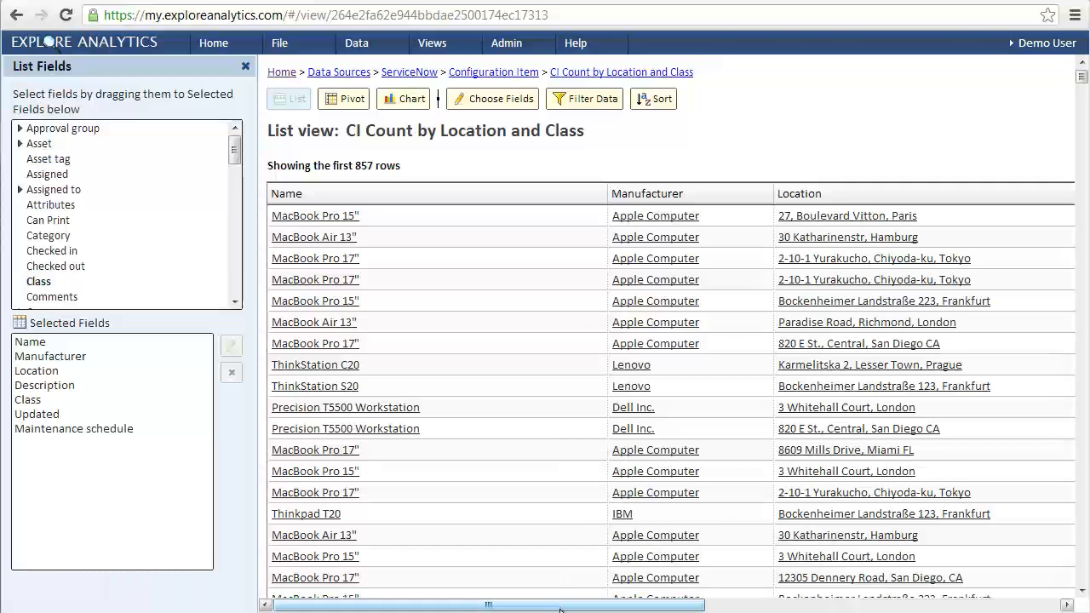
# - Look through the list's columns and inspect the hyperlink defined in the Name field's settings without changing it
pyautogui.moveTo(560, 610); pyautogui.dragTo(669, 609)
pyautogui.moveTo(598, 604); pyautogui.dragTo(536, 607)
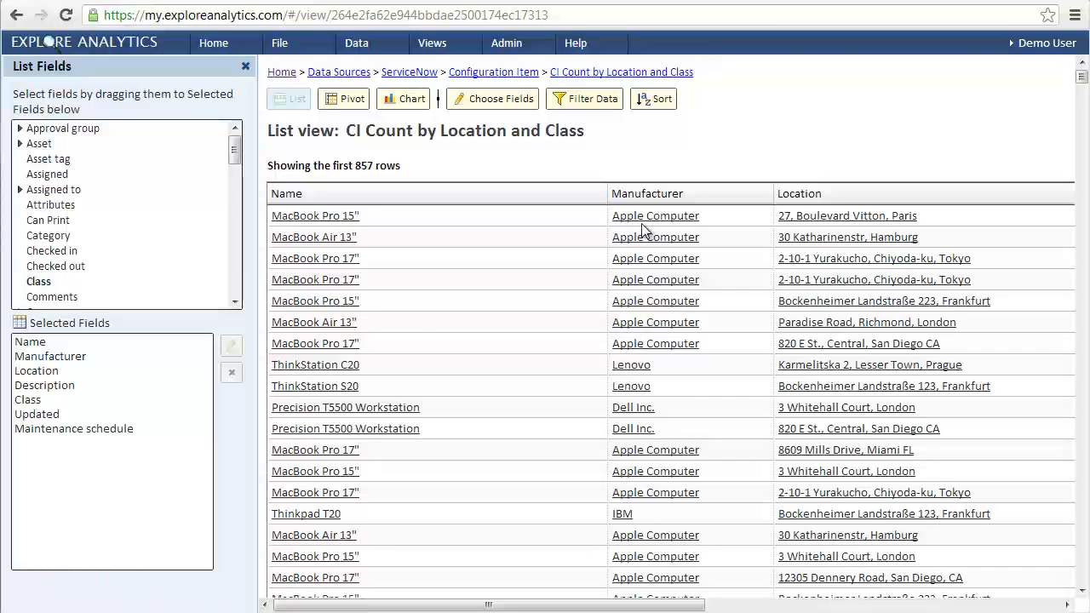
pyautogui.doubleClick(89, 345)
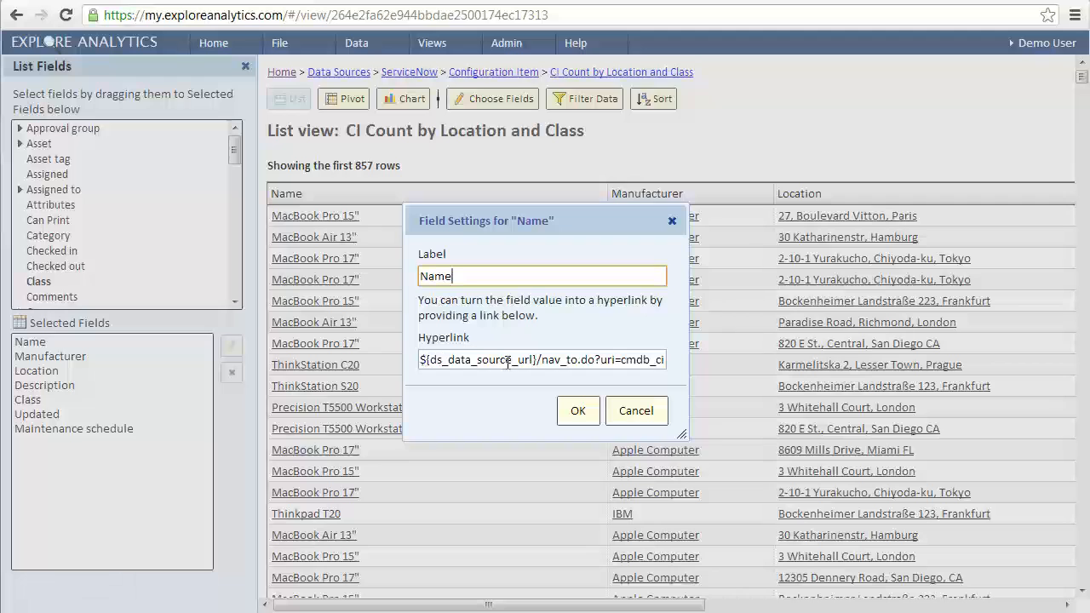
pyautogui.moveTo(547, 364); pyautogui.dragTo(669, 367)
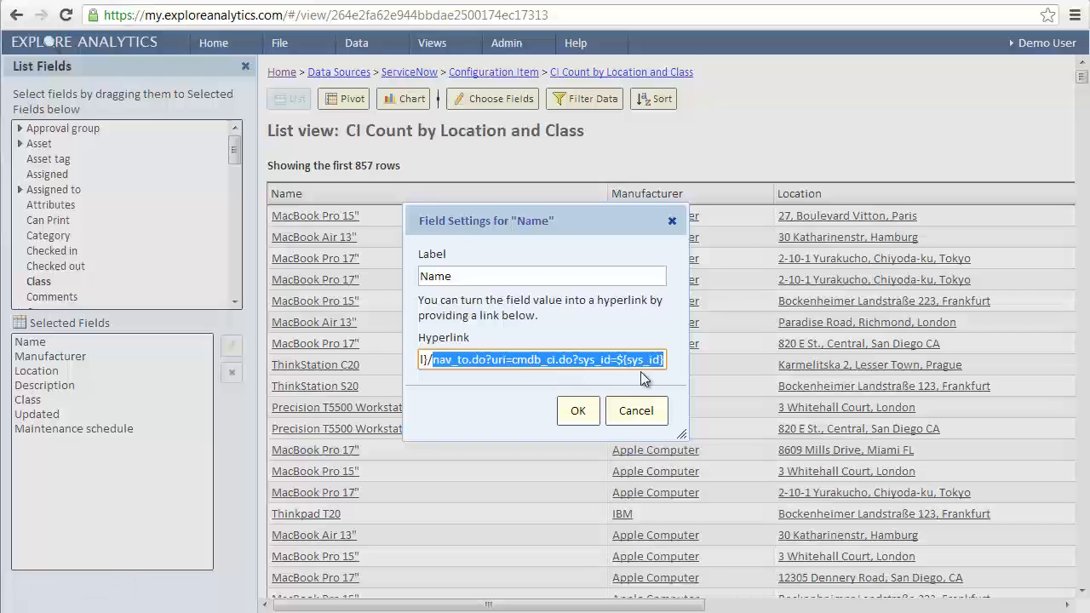
pyautogui.click(644, 419)
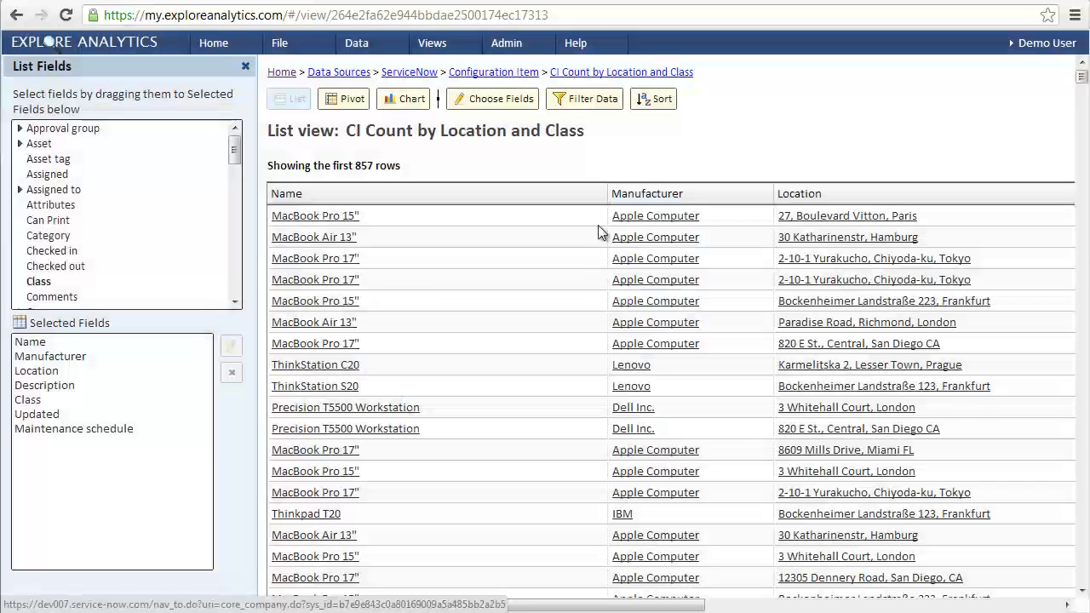
# - Narrow the Name and Manufacturer columns of the list
pyautogui.moveTo(603, 196); pyautogui.dragTo(473, 197)
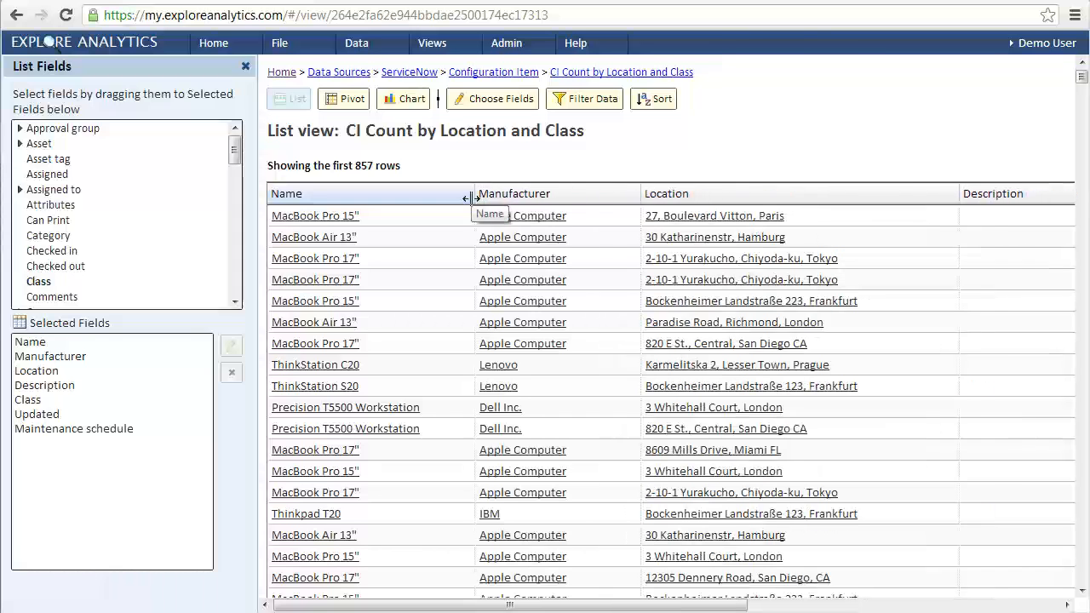
pyautogui.moveTo(637, 198); pyautogui.dragTo(607, 196)
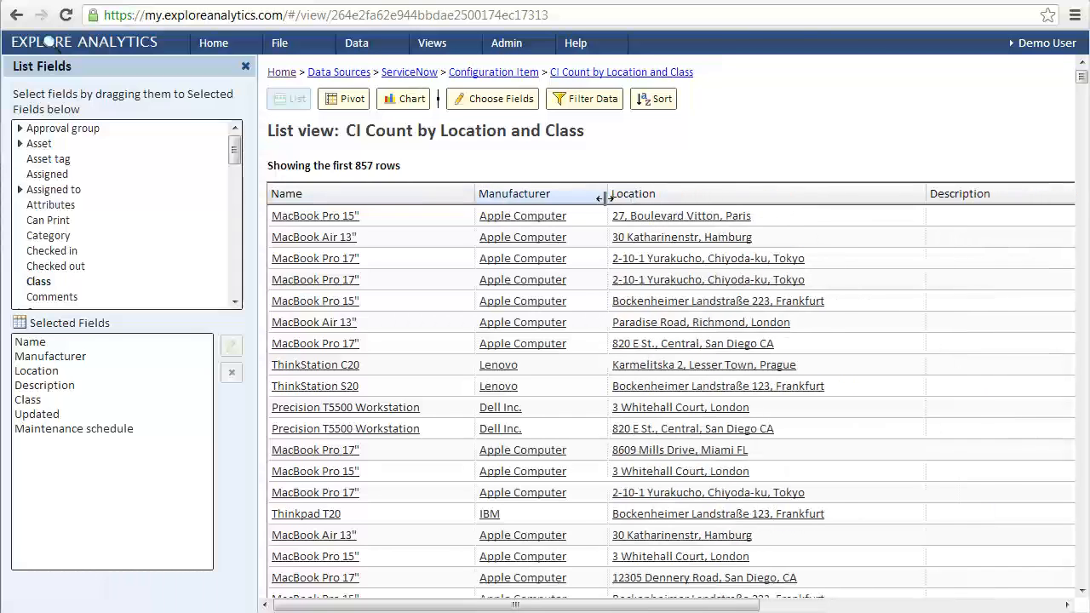
# - Filter the list from its cell values to rows where Description is not empty and Manufacturer is Dell Inc
pyautogui.click(960, 218)
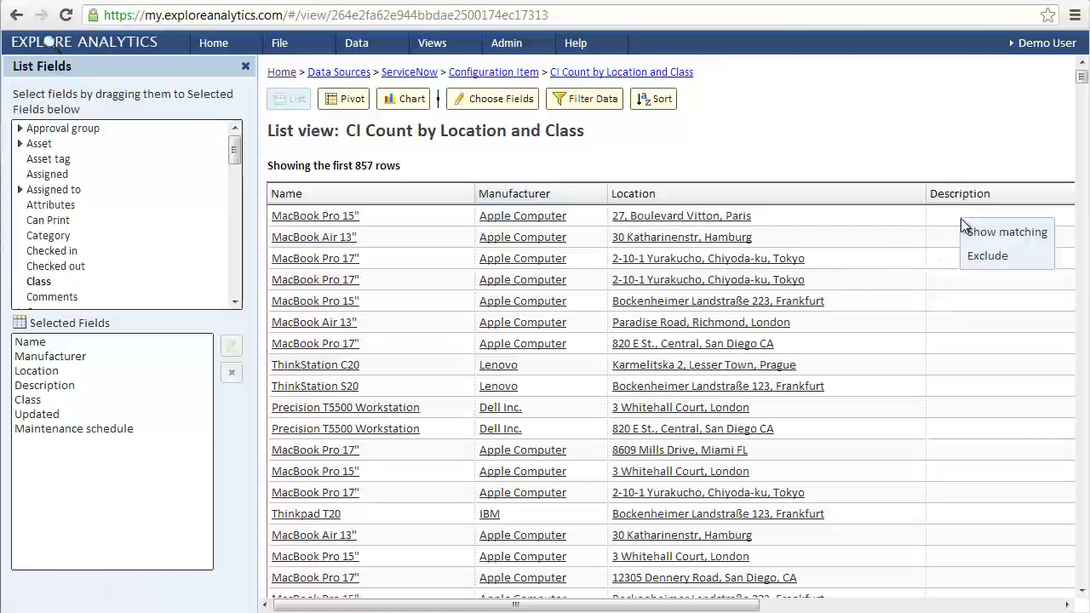
pyautogui.click(979, 256)
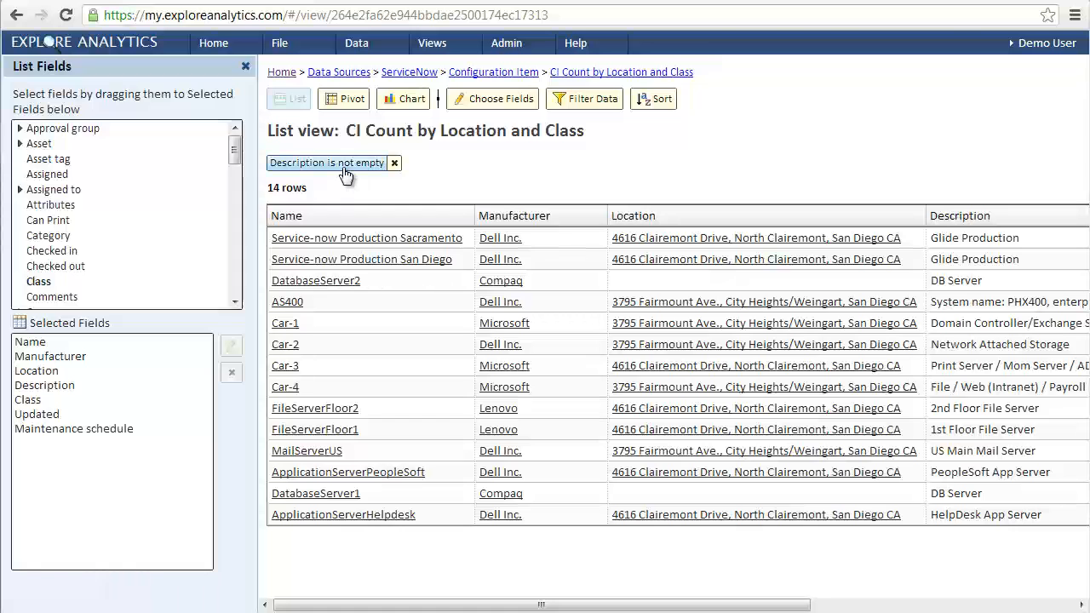
pyautogui.click(538, 241)
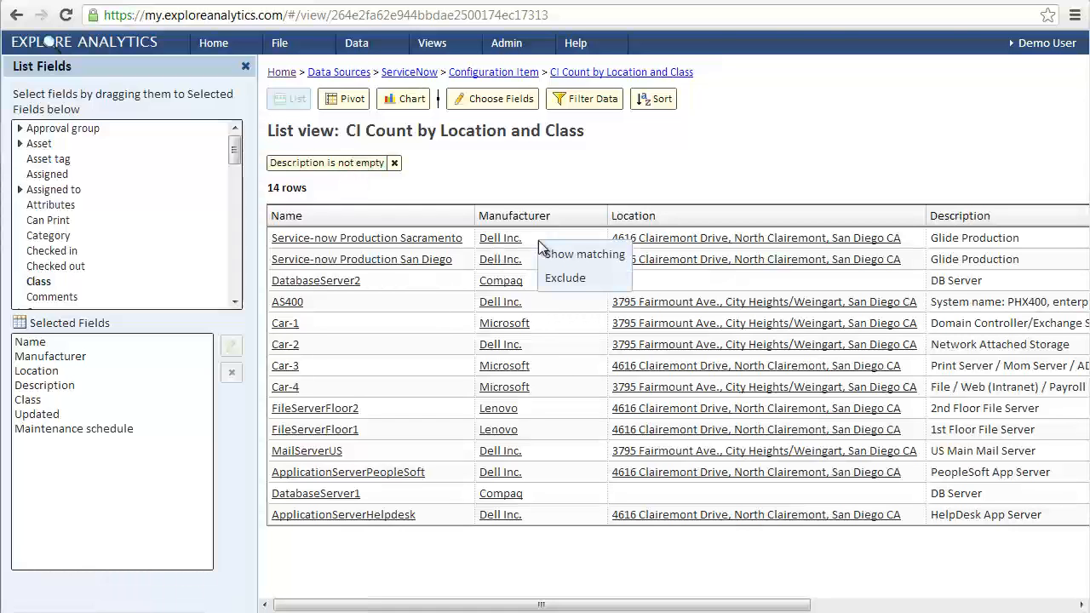
pyautogui.click(558, 257)
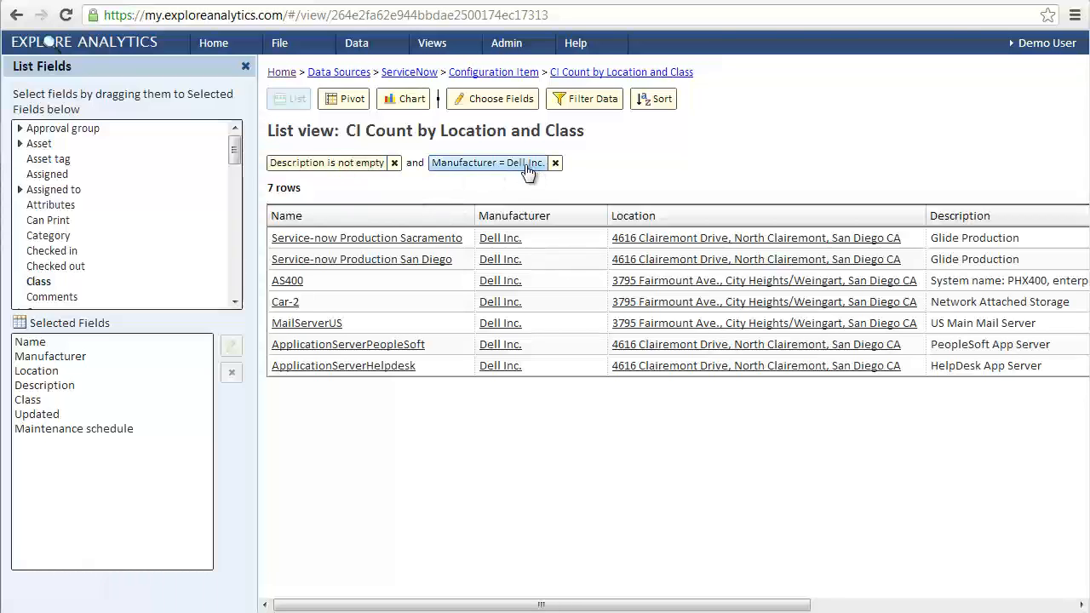
# - Try adding a filter condition for Company in ACME Corporation and ACME France, and remove the condition
pyautogui.click(490, 167)
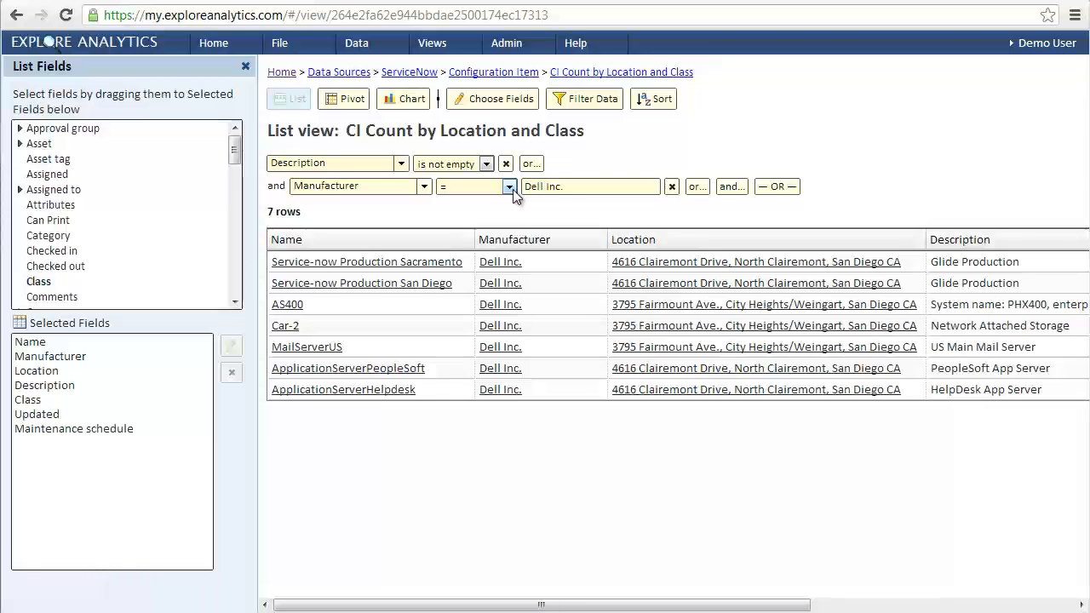
pyautogui.click(509, 187)
pyautogui.click(508, 187)
pyautogui.click(731, 187)
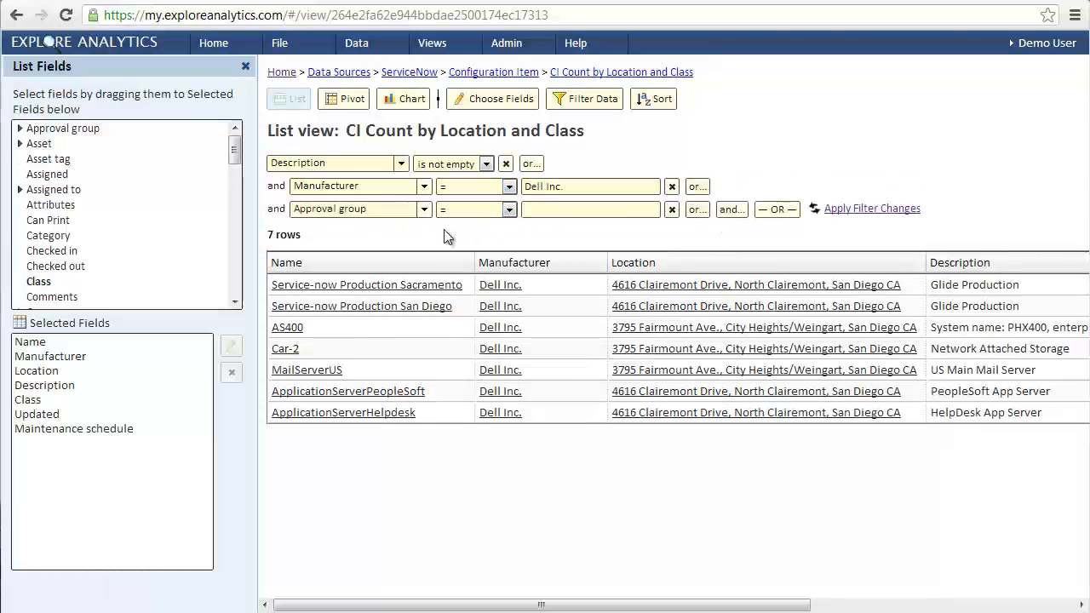
pyautogui.click(388, 213)
pyautogui.scroll(-1, 358, 478)
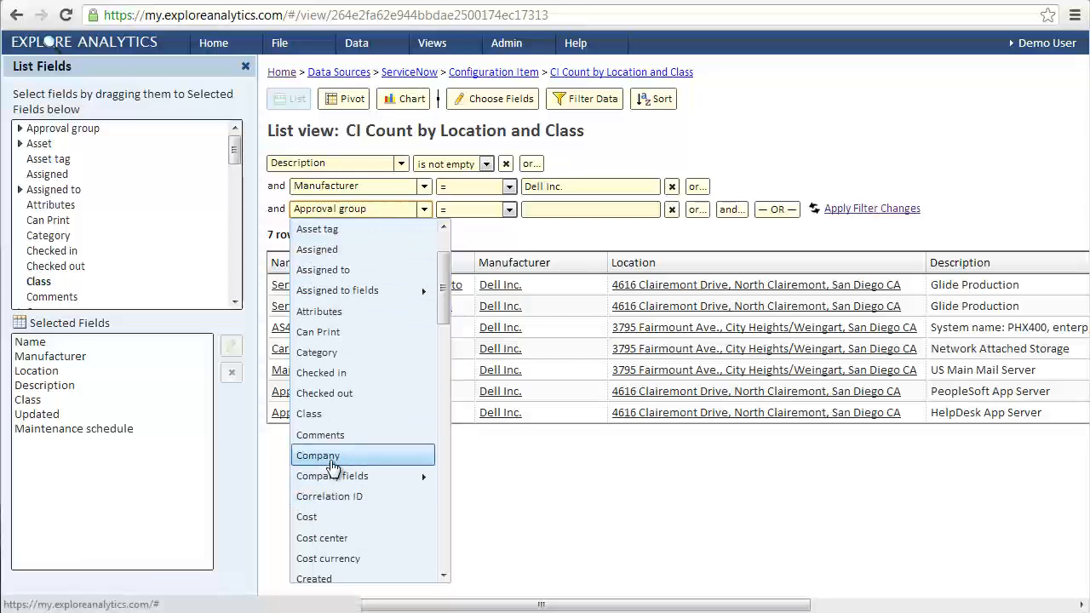
pyautogui.click(332, 455)
pyautogui.click(464, 210)
pyautogui.click(453, 278)
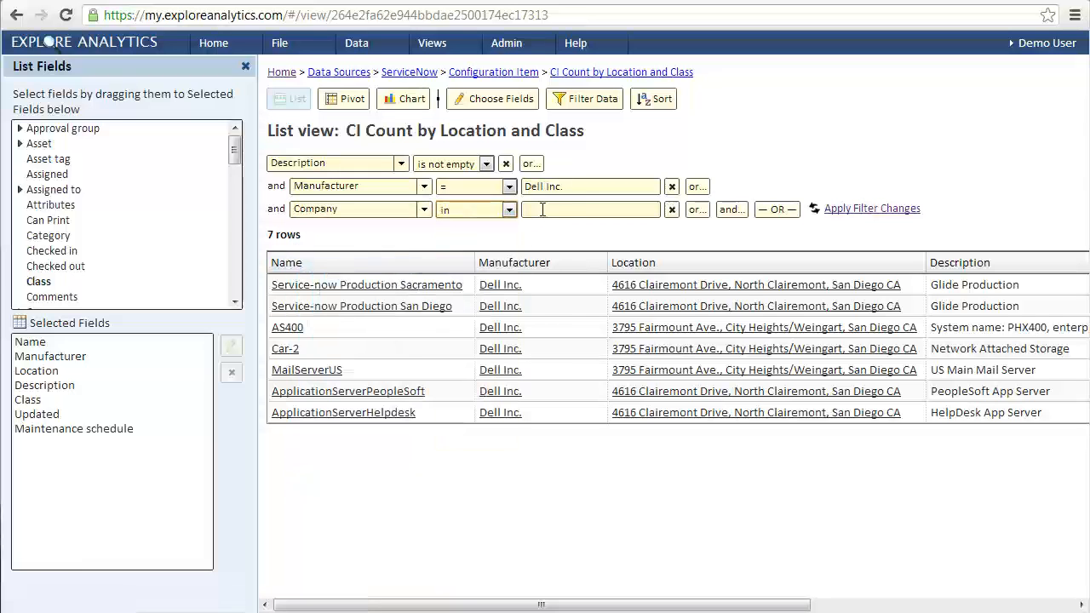
pyautogui.click(542, 211)
pyautogui.click(535, 289)
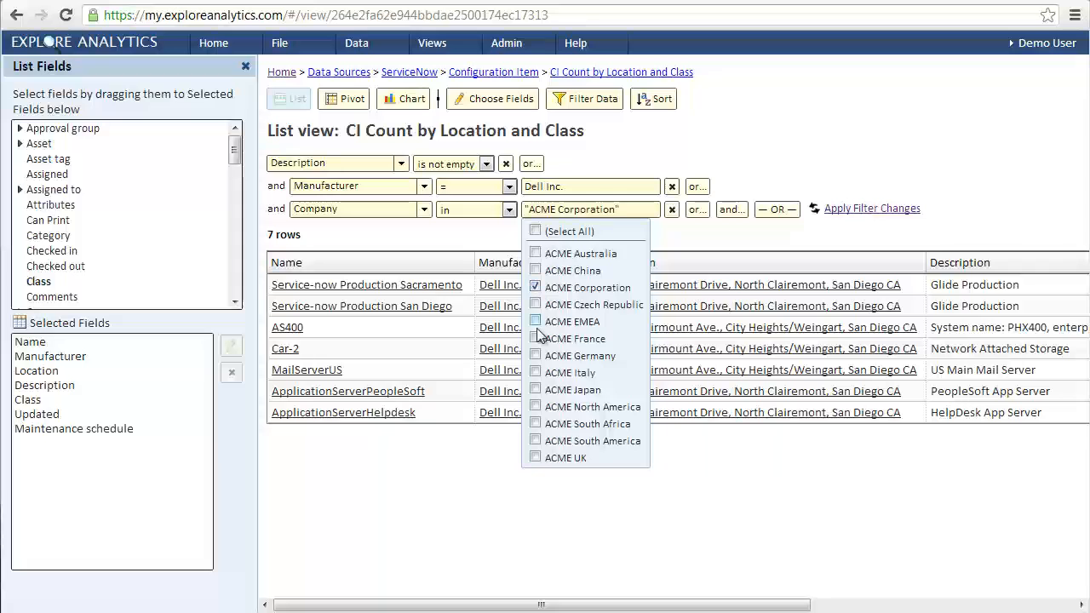
pyautogui.click(535, 338)
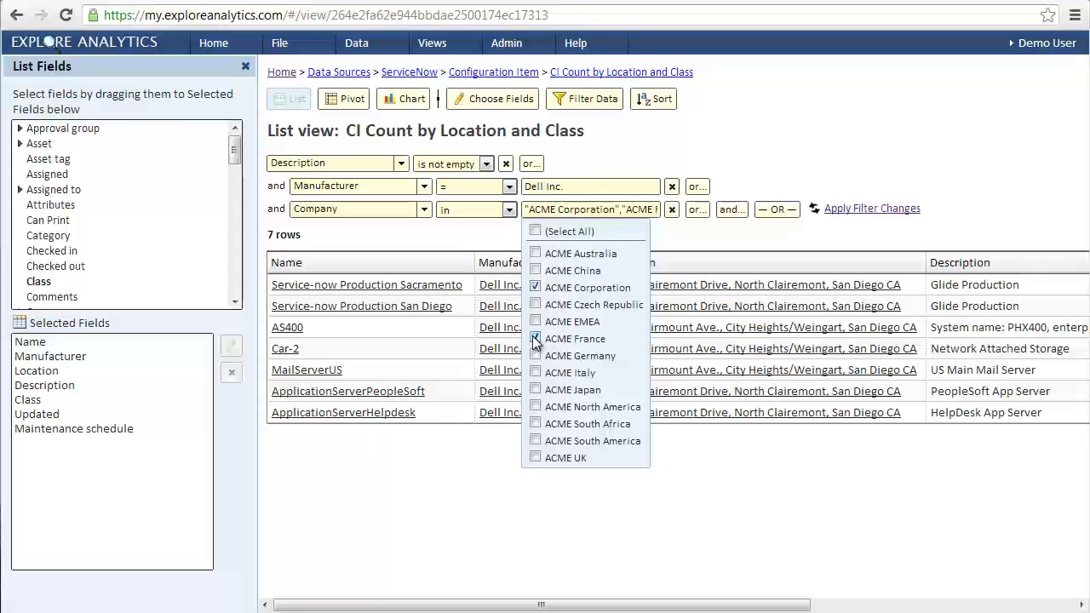
pyautogui.click(671, 209)
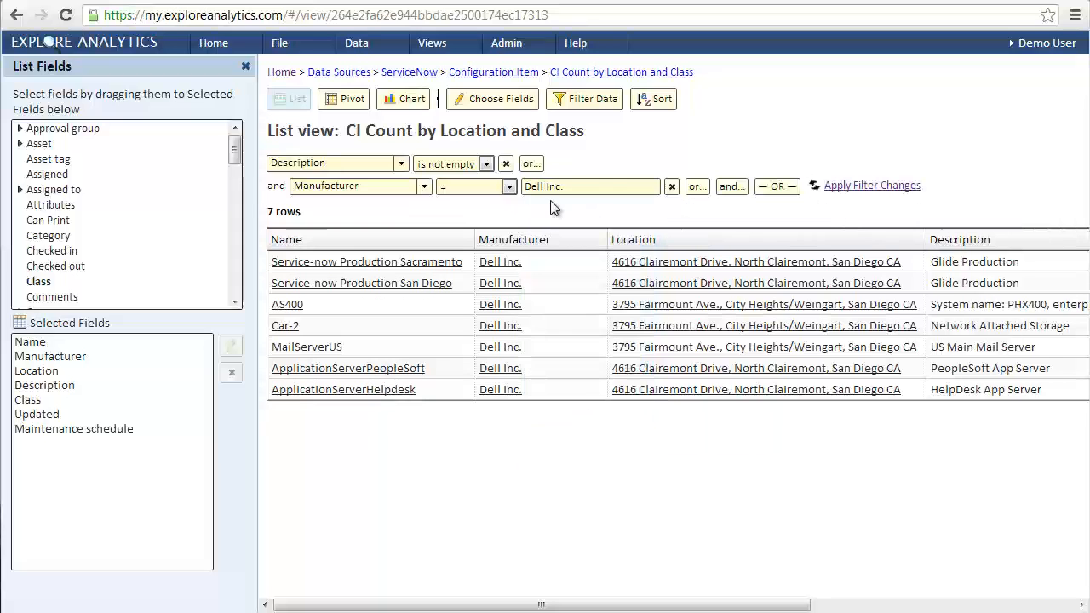
# - Browse the Asset fields and Asset Company fields available for the Manufacturer filter condition, keeping the current field
pyautogui.click(423, 187)
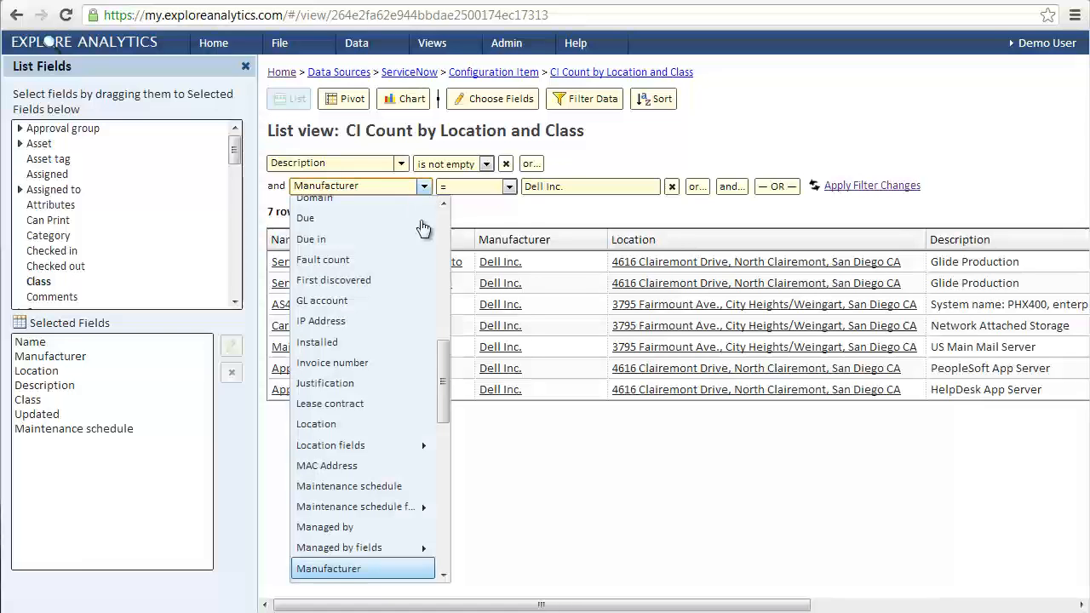
pyautogui.moveTo(444, 345); pyautogui.dragTo(439, 217)
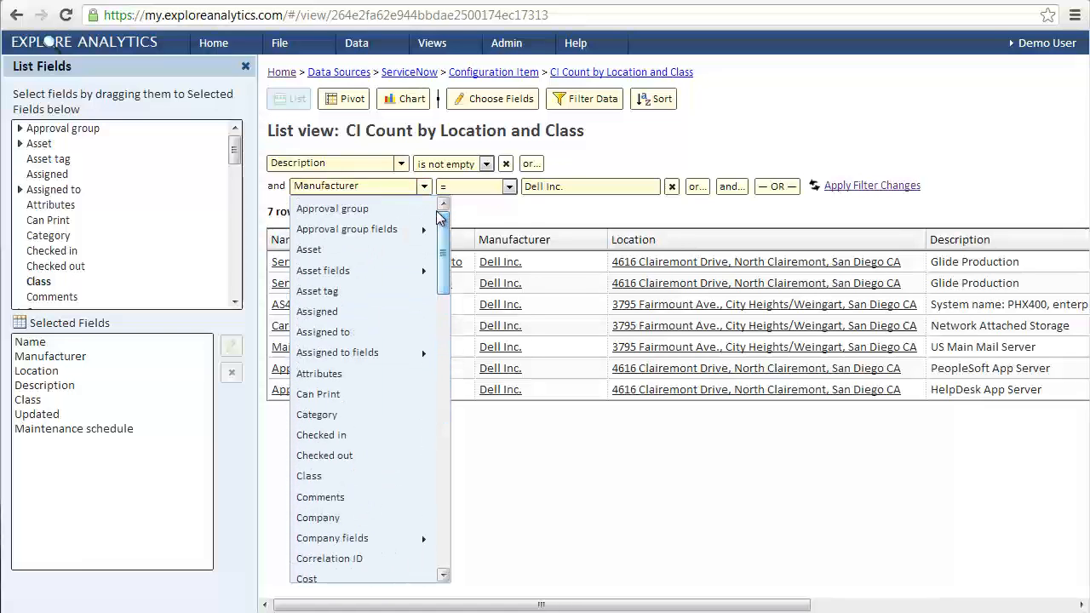
pyautogui.click(364, 271)
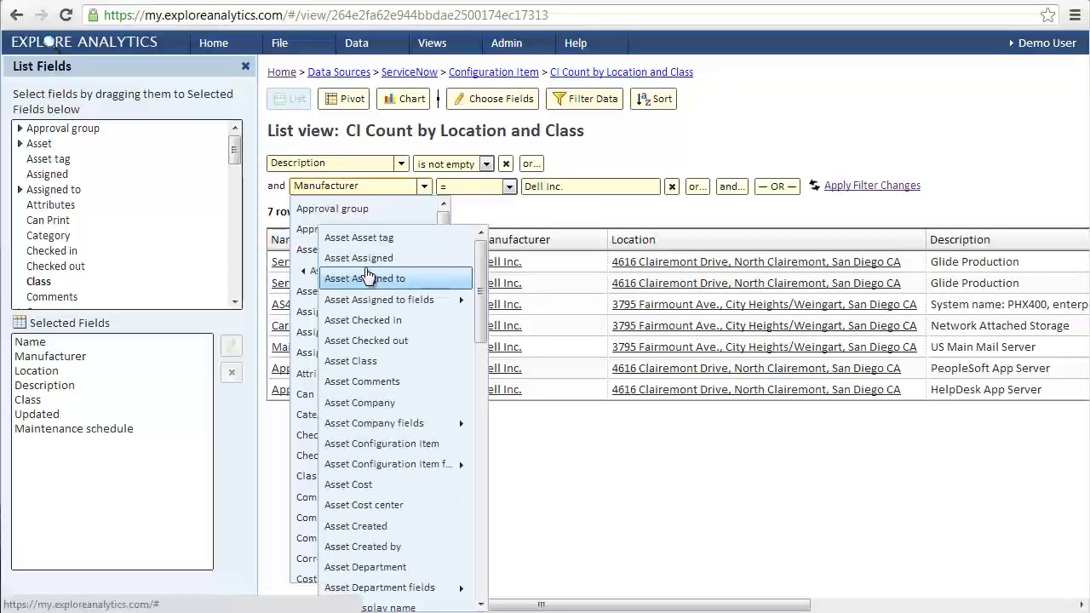
pyautogui.click(409, 423)
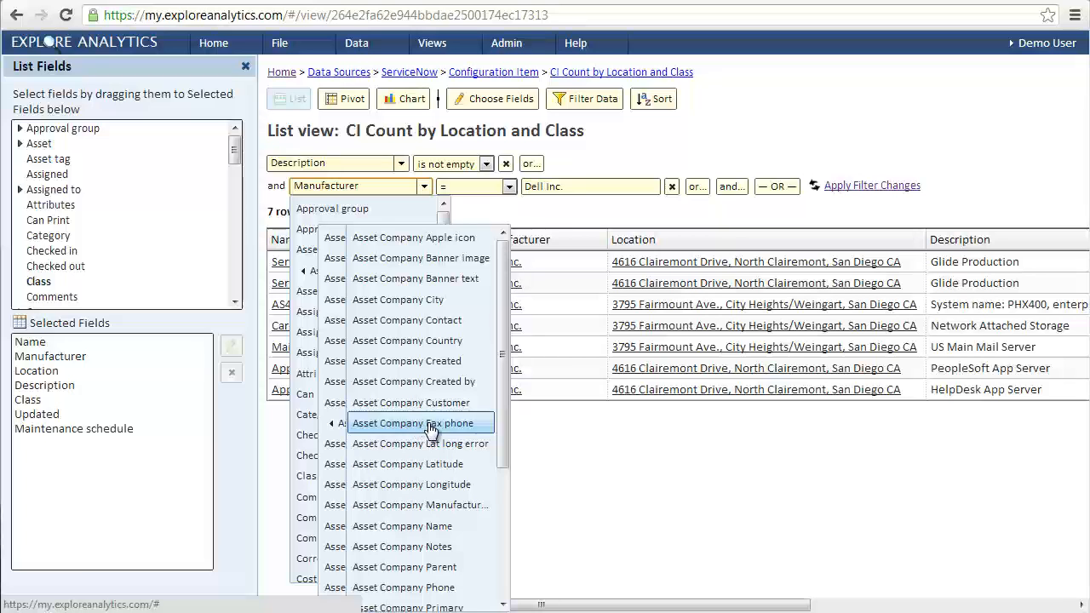
pyautogui.click(424, 188)
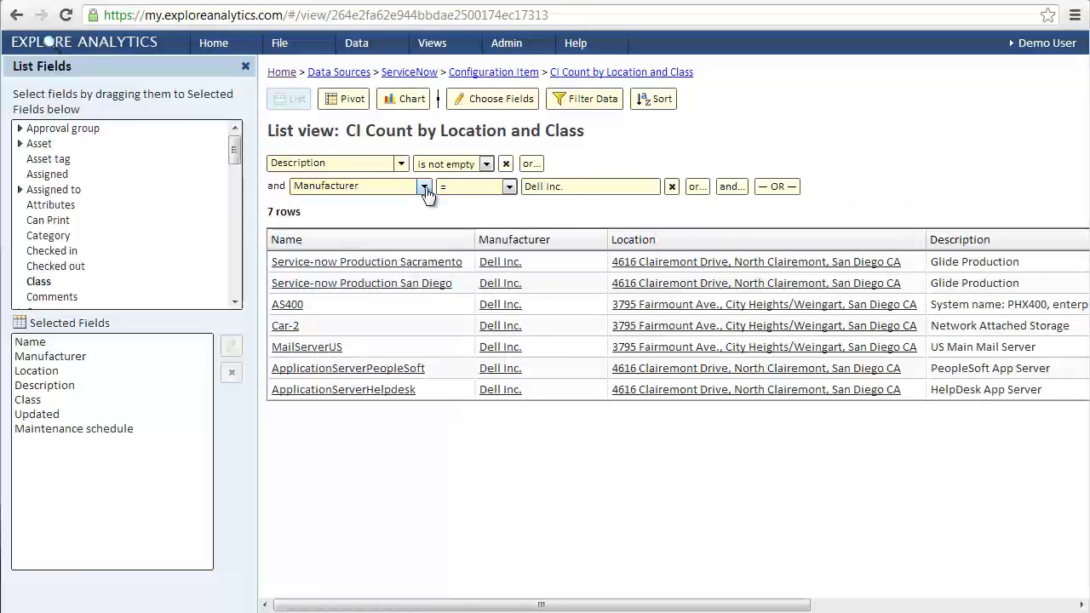
# - Add the Asset and Asset tag fields to the list between Name and Manufacturer
pyautogui.moveTo(38, 143); pyautogui.dragTo(57, 359)
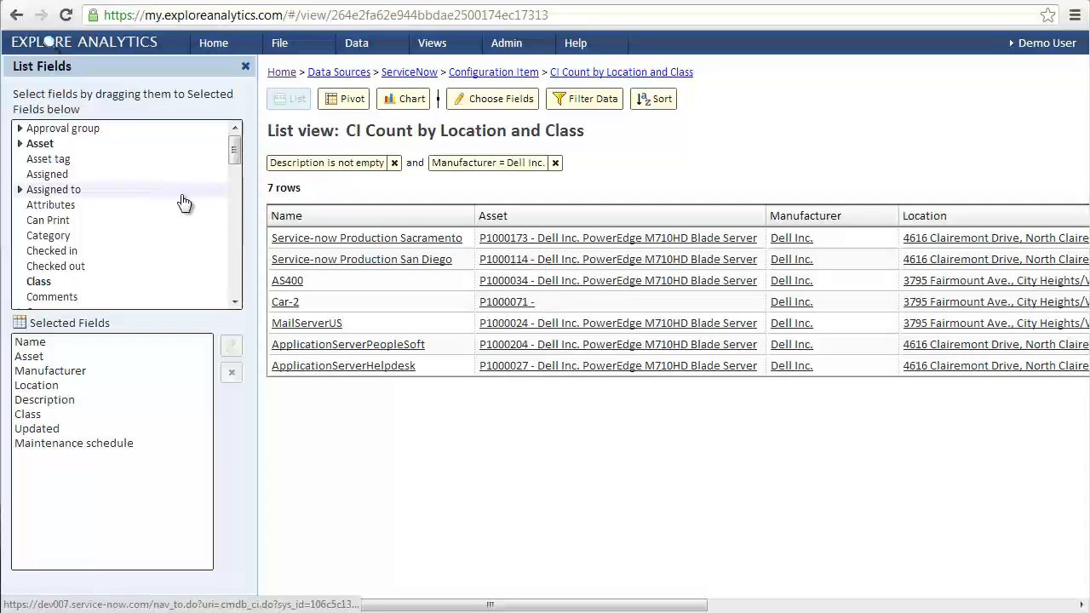
pyautogui.click(20, 145)
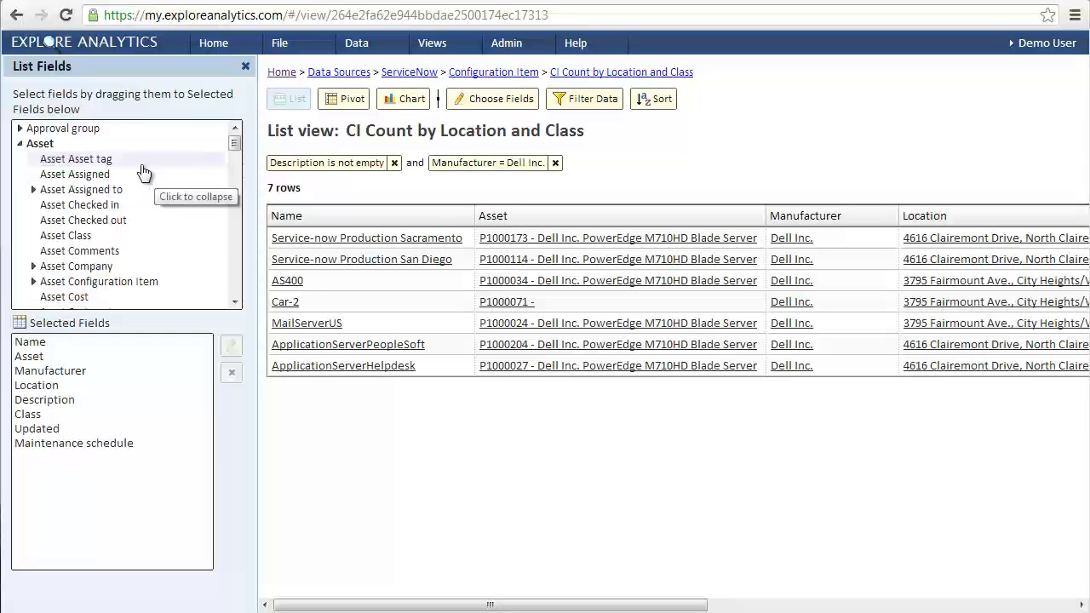
pyautogui.click(20, 145)
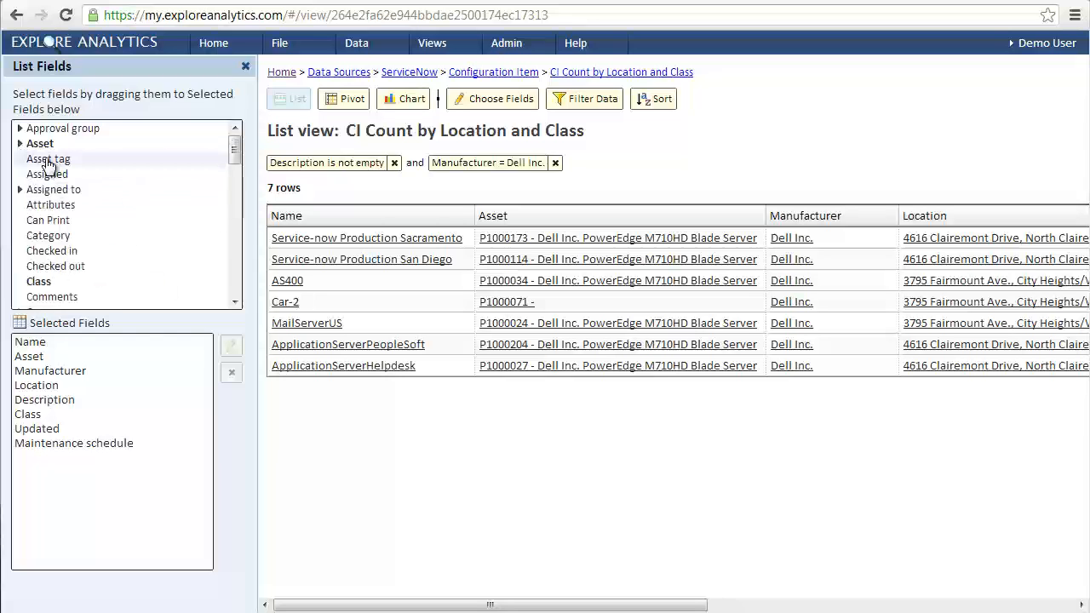
pyautogui.moveTo(49, 166); pyautogui.dragTo(51, 372)
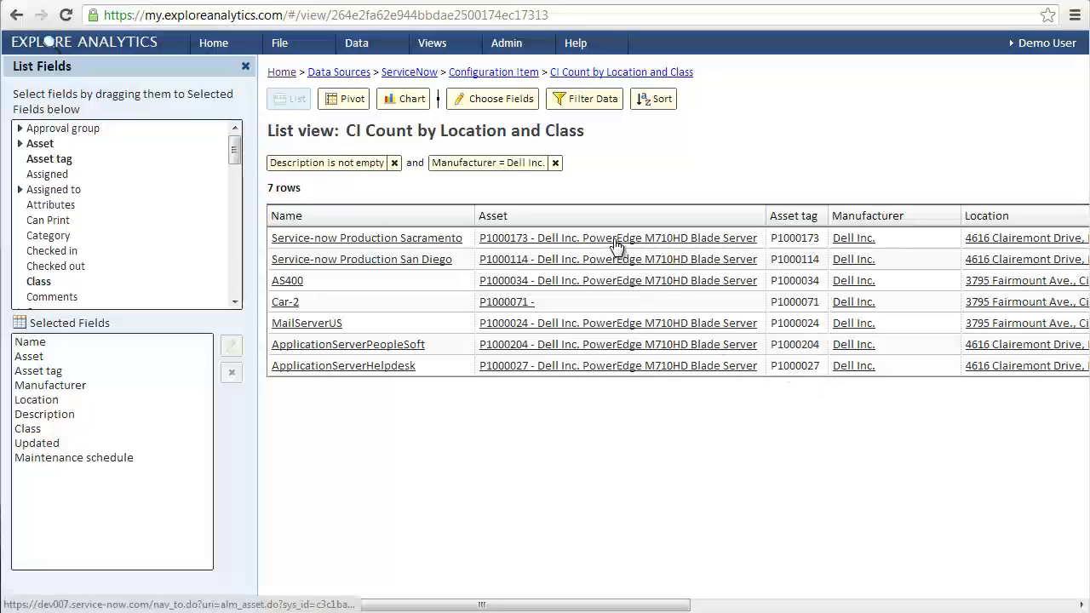
# - Copy the hyperlink from the Asset field's settings and apply it as the hyperlink of the Asset tag field
pyautogui.click(41, 358)
pyautogui.doubleClick(43, 361)
pyautogui.moveTo(423, 362); pyautogui.dragTo(668, 361)
pyautogui.click(635, 411)
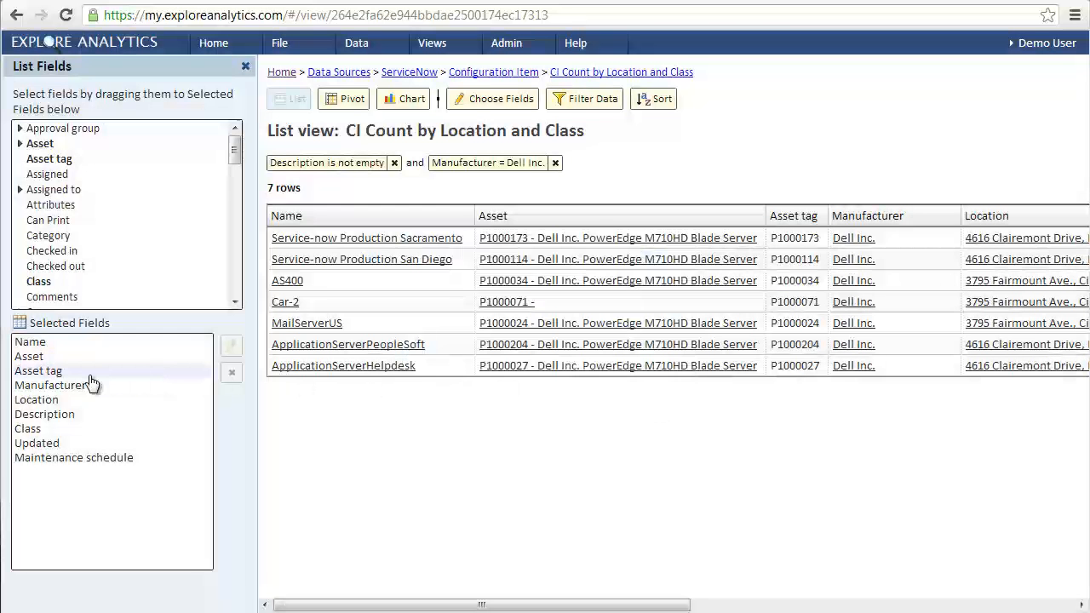
pyautogui.click(81, 373)
pyautogui.doubleClick(81, 373)
pyautogui.click(450, 360)
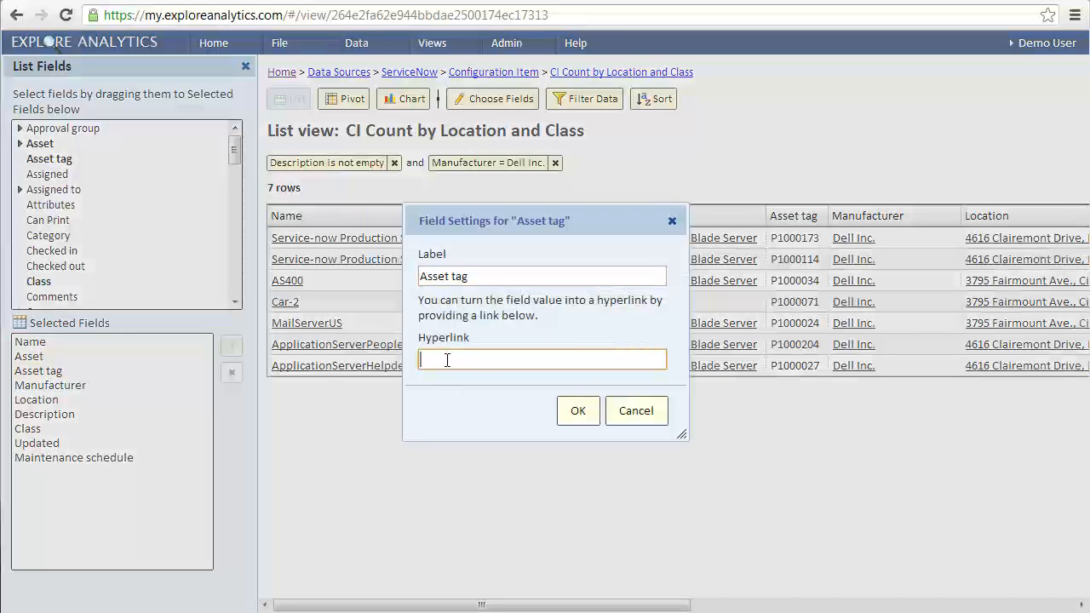
pyautogui.hotkey('ctrl', 'v')
pyautogui.click(574, 412)
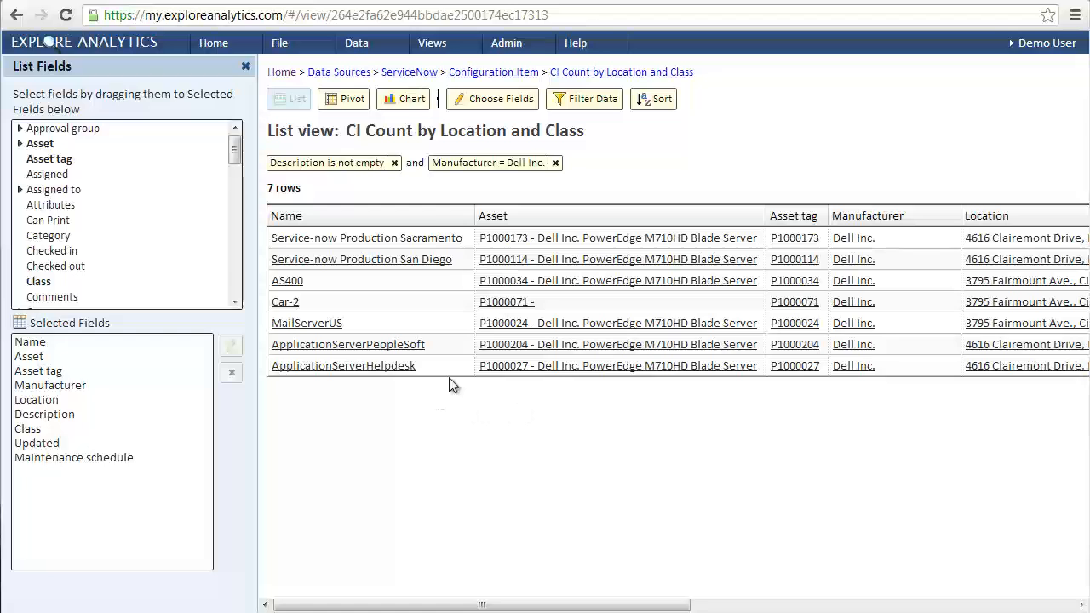
# - Remove the Asset field from the list and move Asset tag to follow Manufacturer
pyautogui.click(45, 358)
pyautogui.click(231, 372)
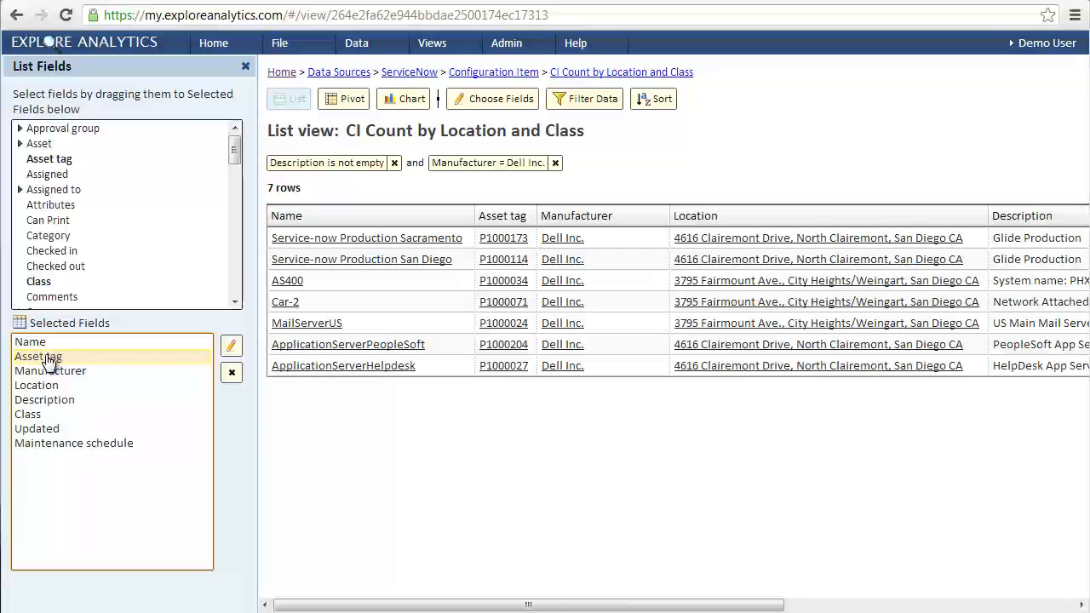
pyautogui.moveTo(48, 362); pyautogui.dragTo(50, 377)
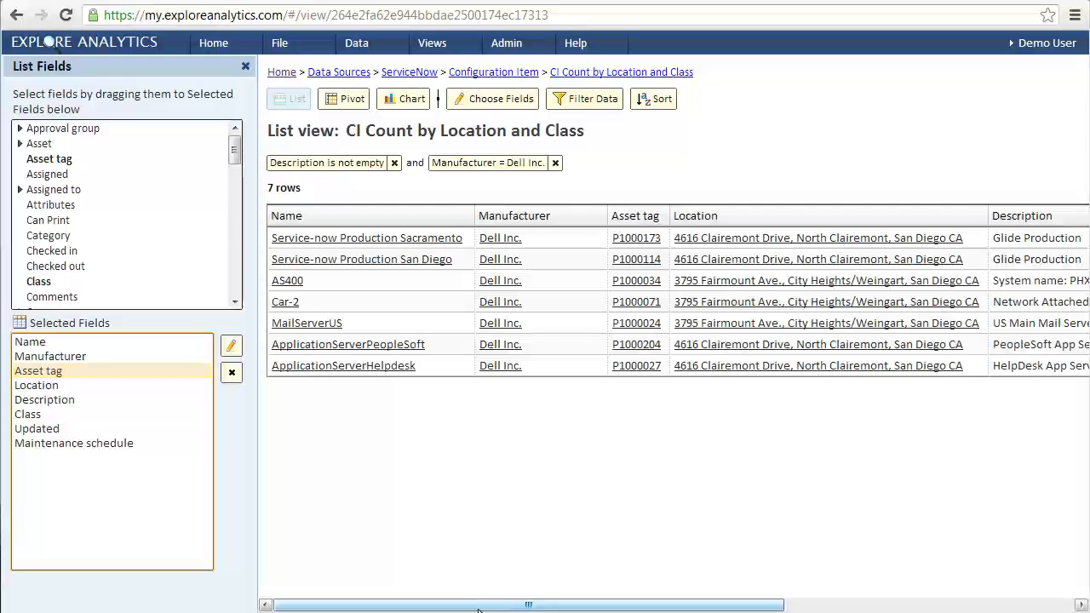
# - Remove the Maintenance schedule field from the list's selected fields
pyautogui.moveTo(481, 605); pyautogui.dragTo(818, 605)
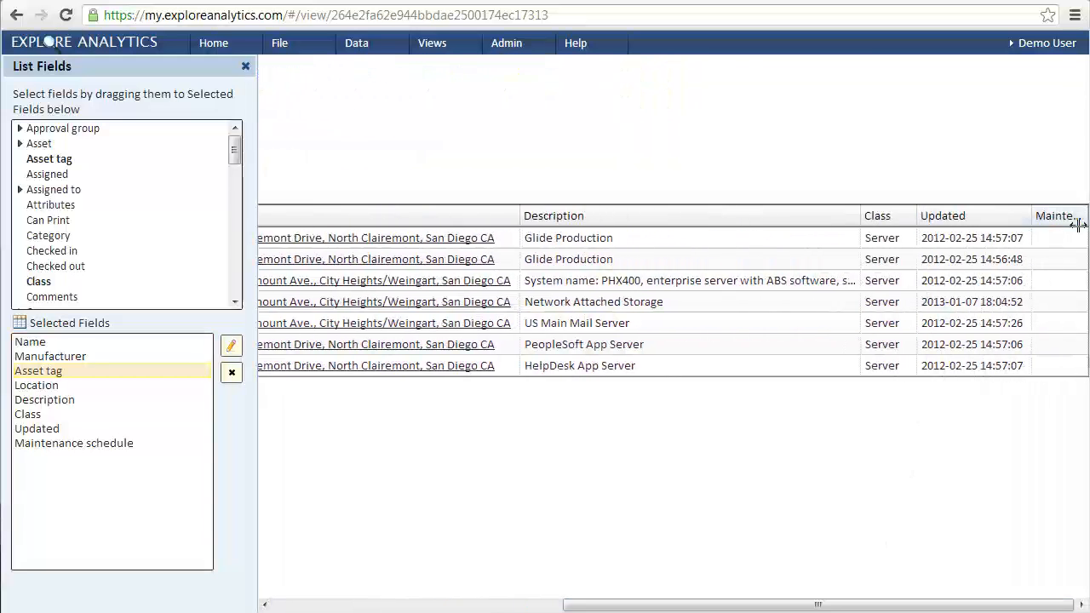
pyautogui.click(98, 443)
pyautogui.click(231, 374)
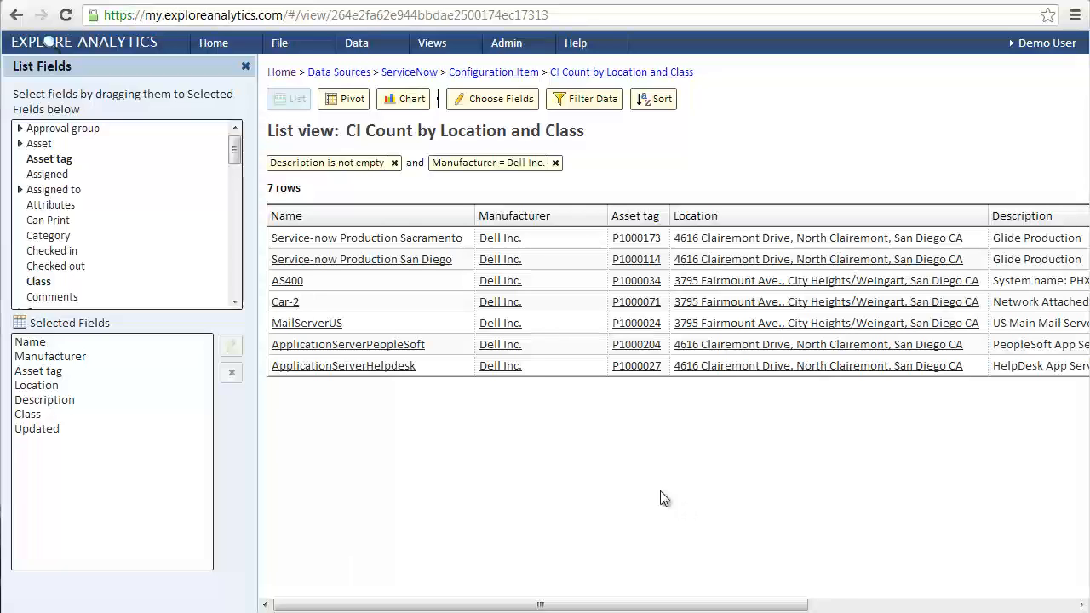
# - Change the Description filter condition to Location is not null
pyautogui.click(333, 163)
pyautogui.click(331, 163)
pyautogui.scroll(-5, 340, 477)
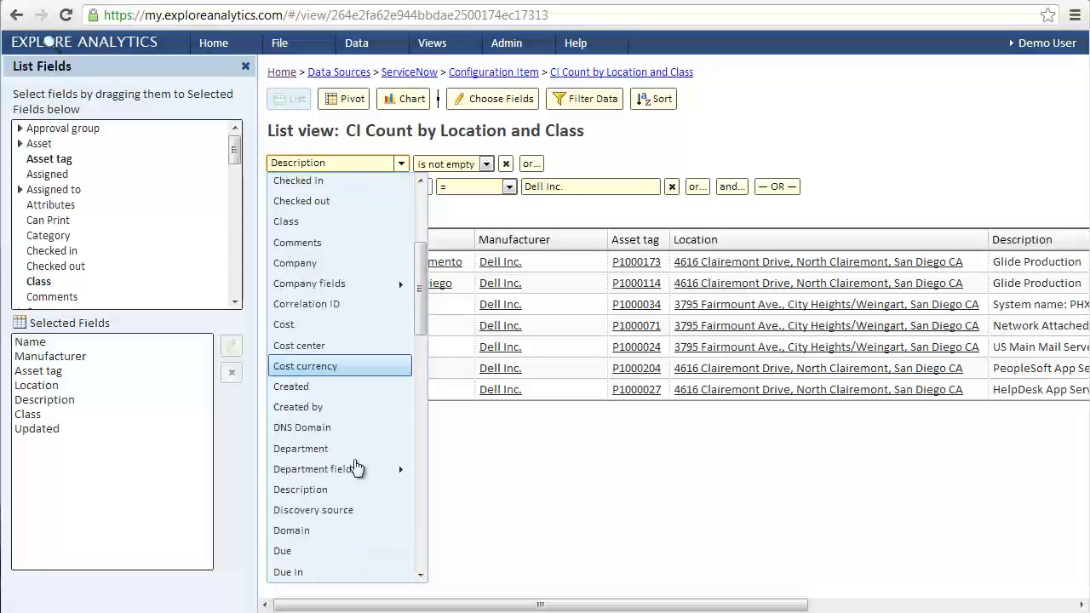
pyautogui.click(340, 501)
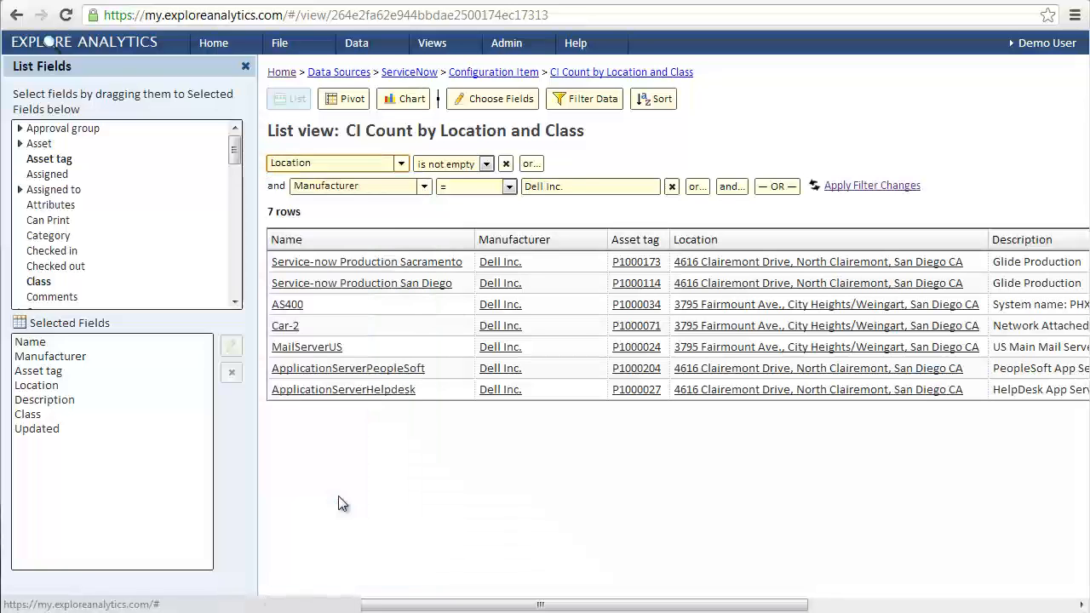
pyautogui.click(442, 164)
pyautogui.click(452, 269)
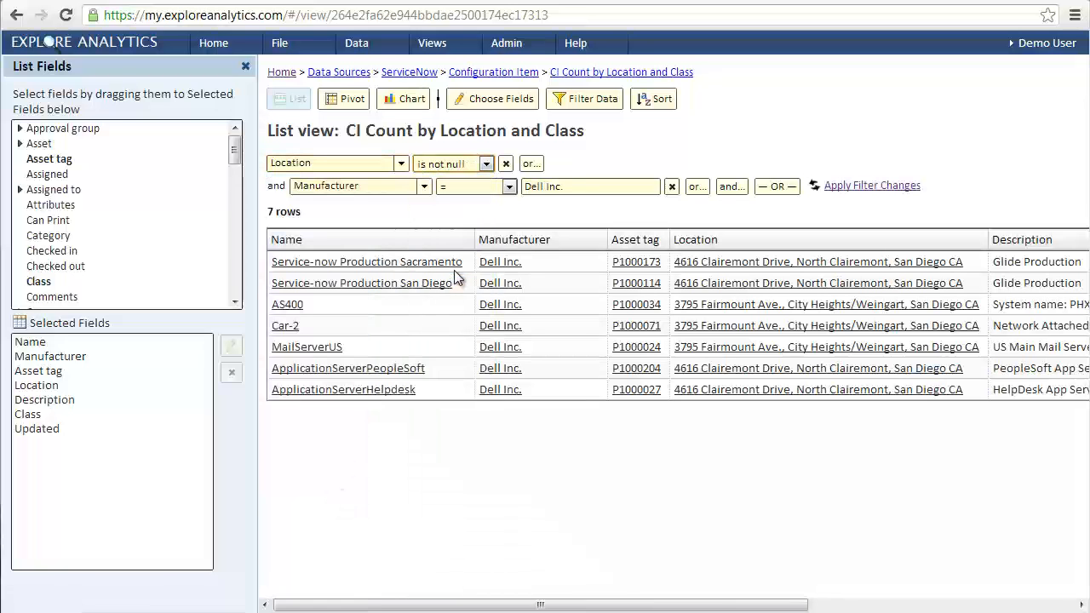
# - Change the Manufacturer filter condition to Class ≠ Computer and apply the filter changes
pyautogui.click(353, 186)
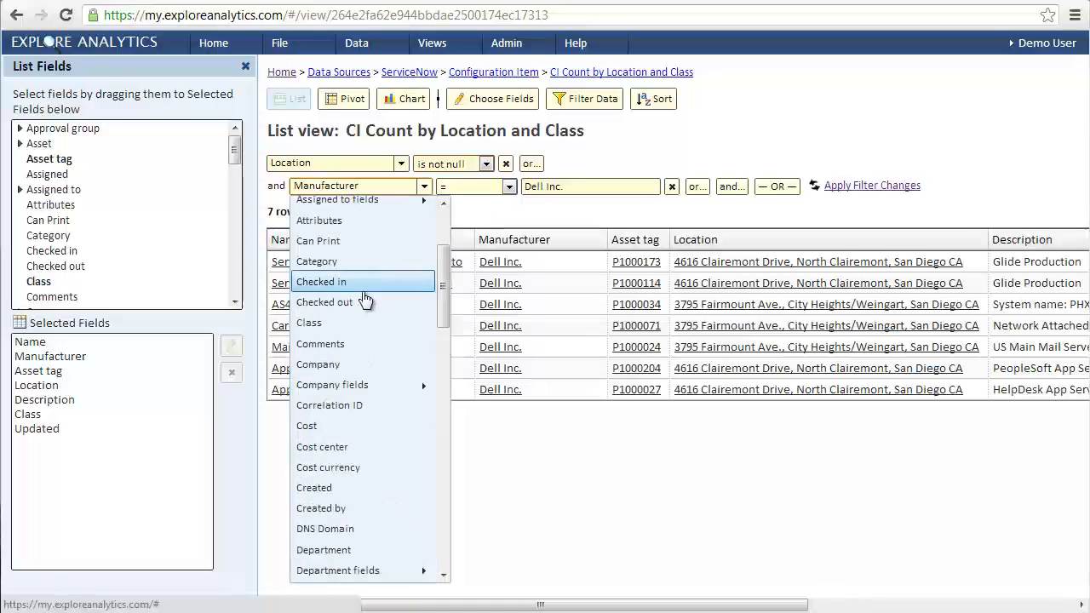
pyautogui.click(358, 321)
pyautogui.click(503, 186)
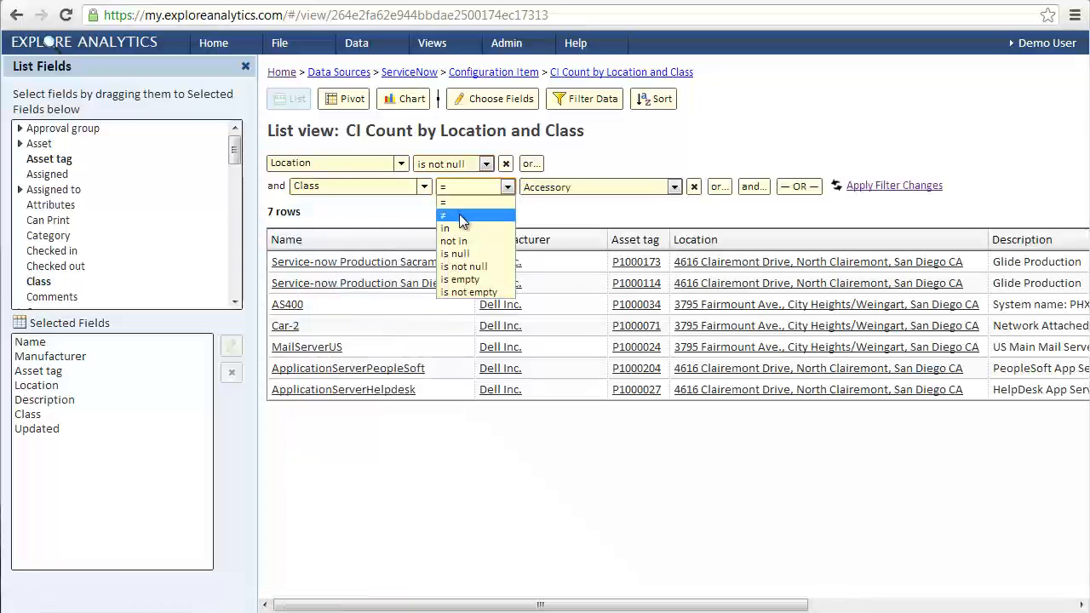
pyautogui.click(452, 211)
pyautogui.click(559, 189)
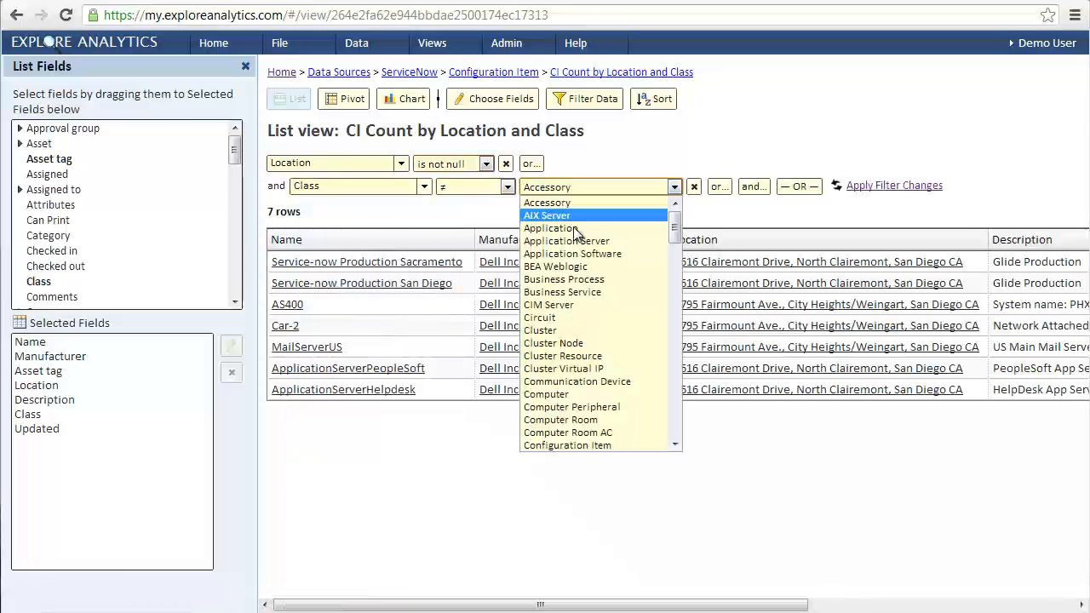
pyautogui.click(591, 392)
pyautogui.click(876, 191)
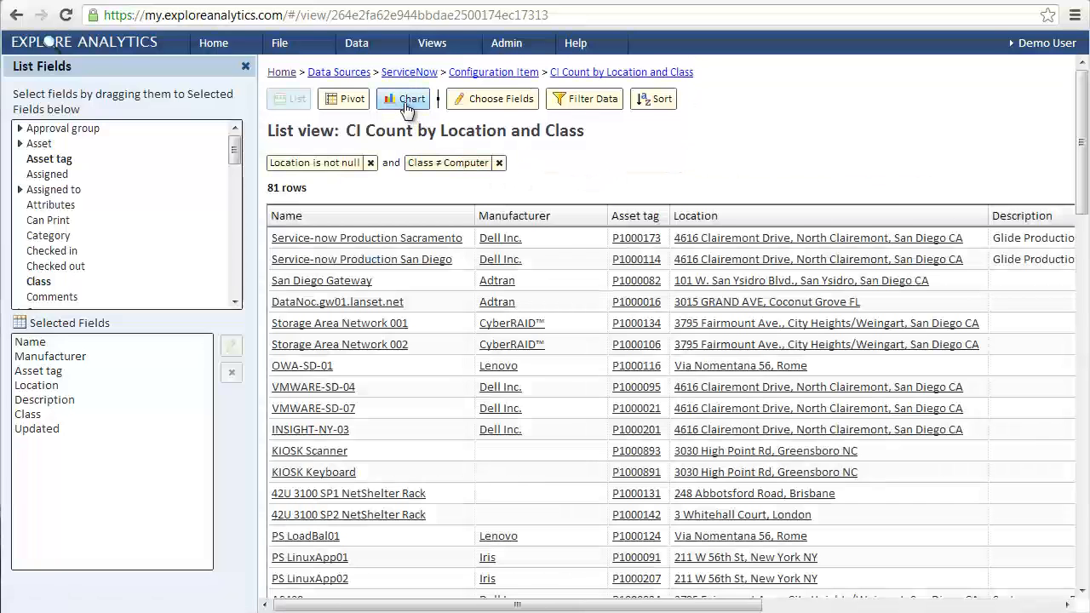
# - Show the data as a map chart of geographical points, located by latitude and longitude
pyautogui.click(406, 100)
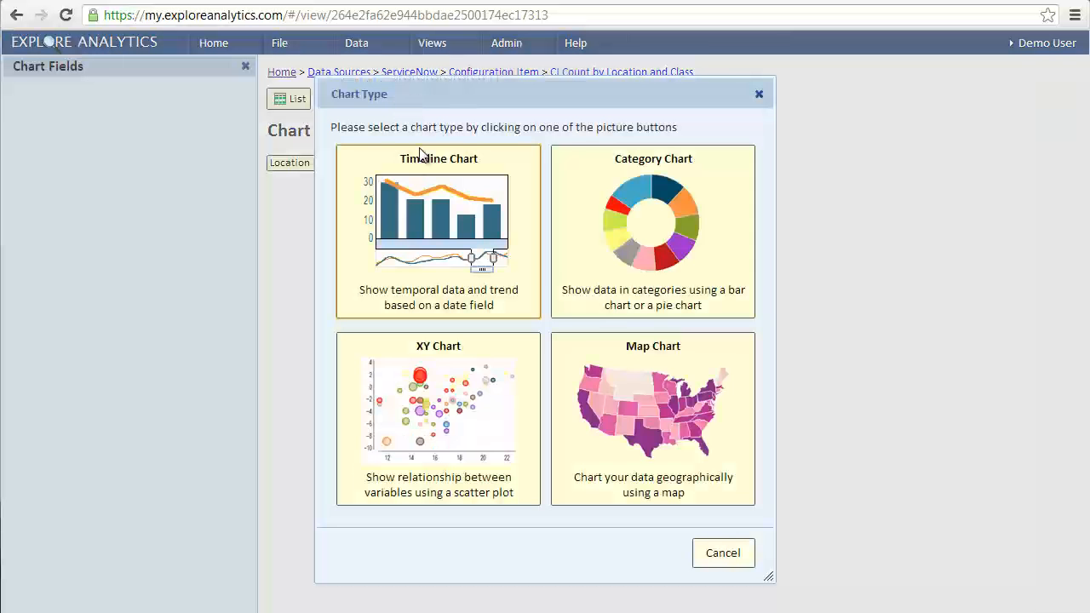
pyautogui.click(631, 395)
pyautogui.click(631, 392)
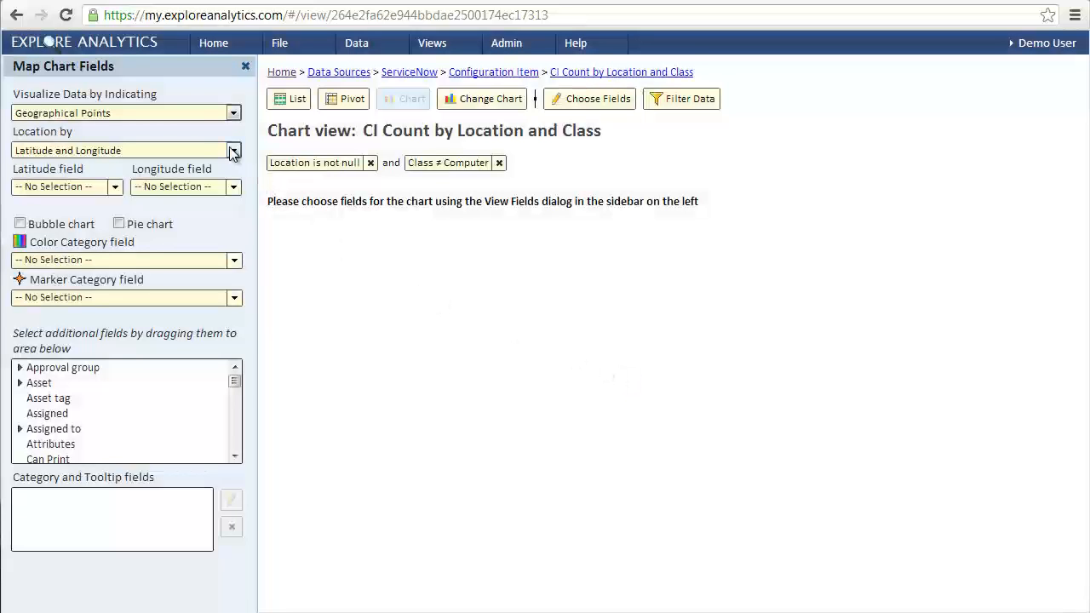
pyautogui.click(203, 111)
pyautogui.click(141, 150)
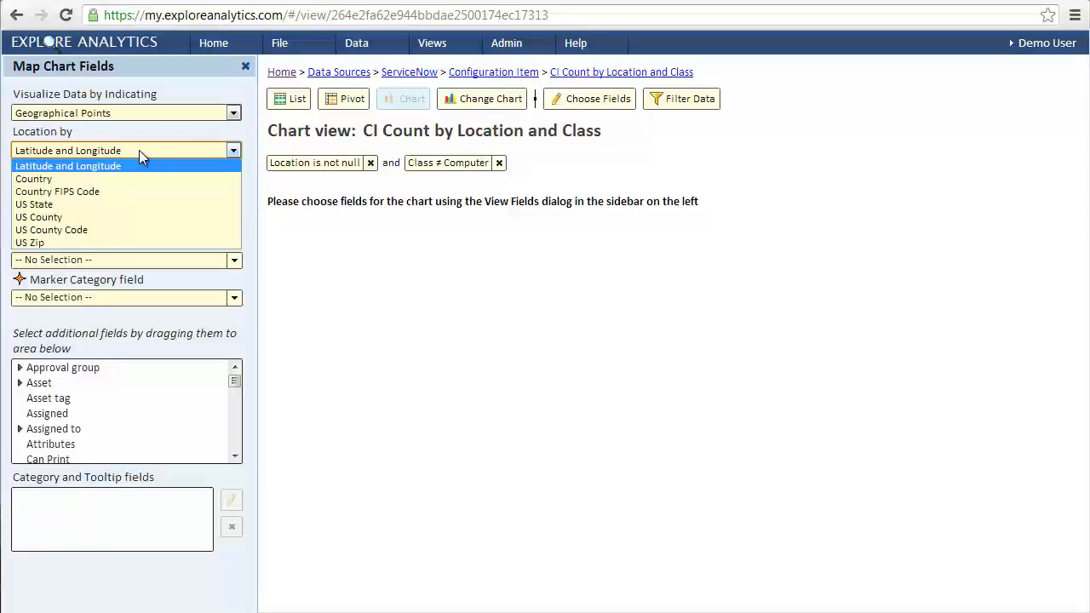
pyautogui.click(139, 150)
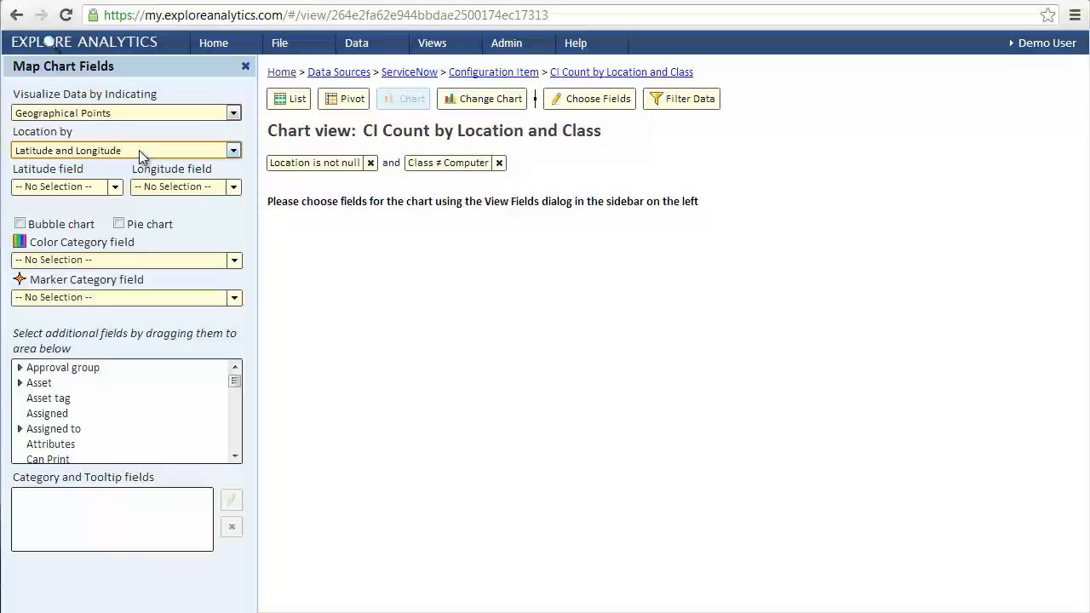
# - Set the map's latitude field to Location Latitude from the Location fields
pyautogui.click(115, 188)
pyautogui.scroll(-3, 123, 391)
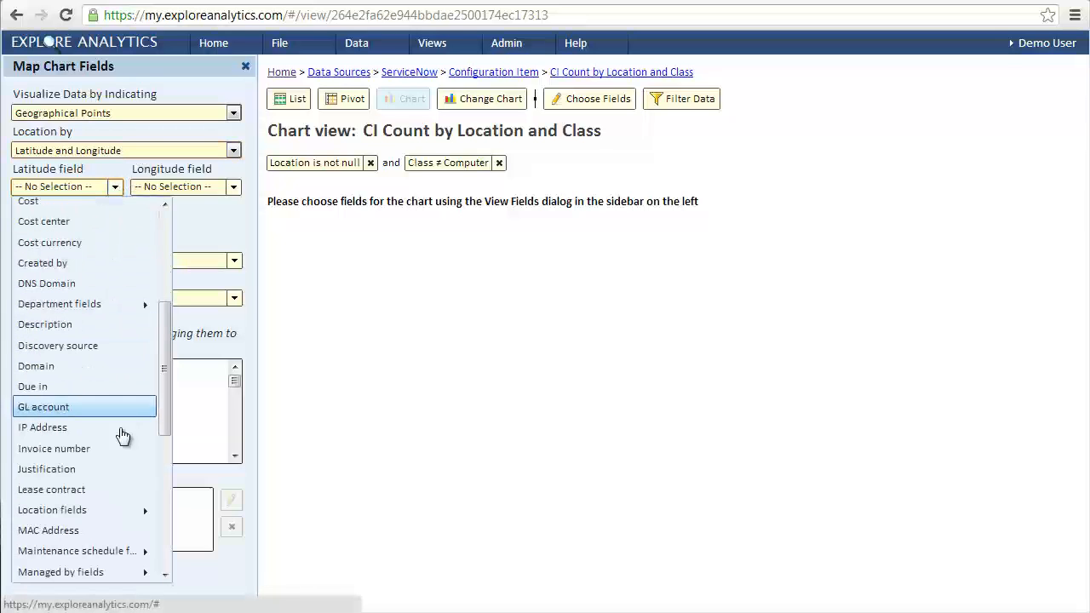
pyautogui.scroll(-1, 110, 471)
pyautogui.moveTo(65, 426)
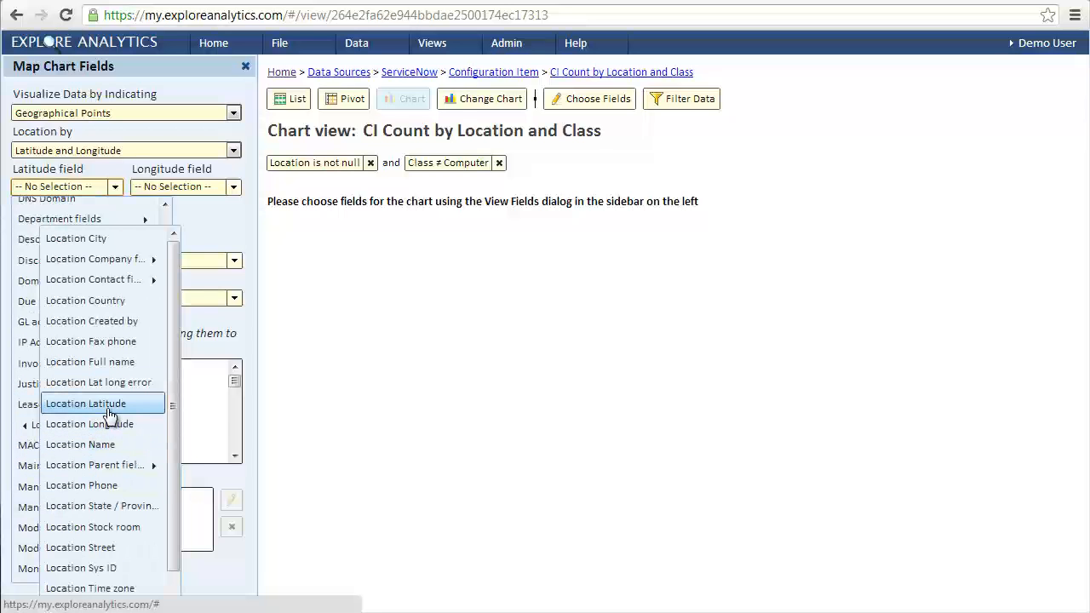
pyautogui.click(85, 404)
# - Set the map's longitude field to Location Longitude from the Location fields
pyautogui.click(232, 187)
pyautogui.scroll(-3, 192, 409)
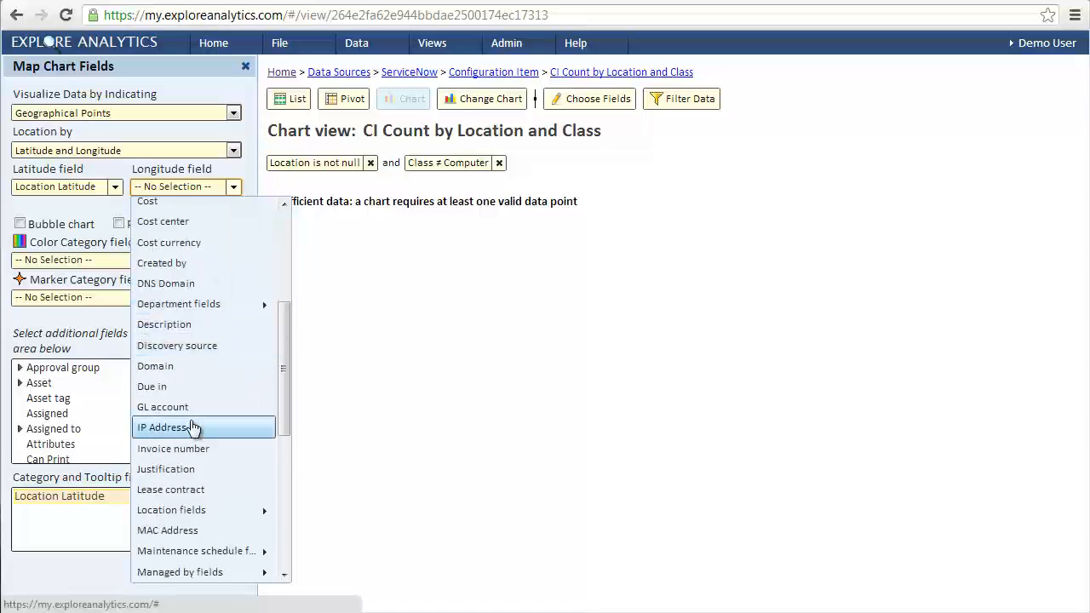
pyautogui.scroll(-2, 194, 426)
pyautogui.moveTo(193, 423)
pyautogui.click(225, 355)
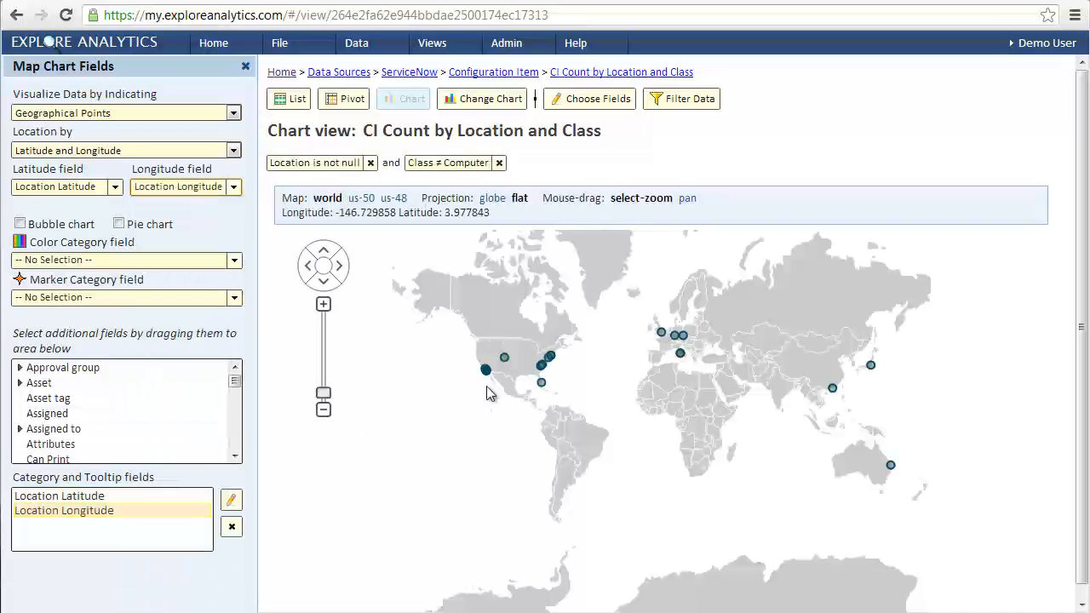
# - Turn the map points into a bubble chart and shorten the bubble size field's label to Count
pyautogui.moveTo(498, 368)
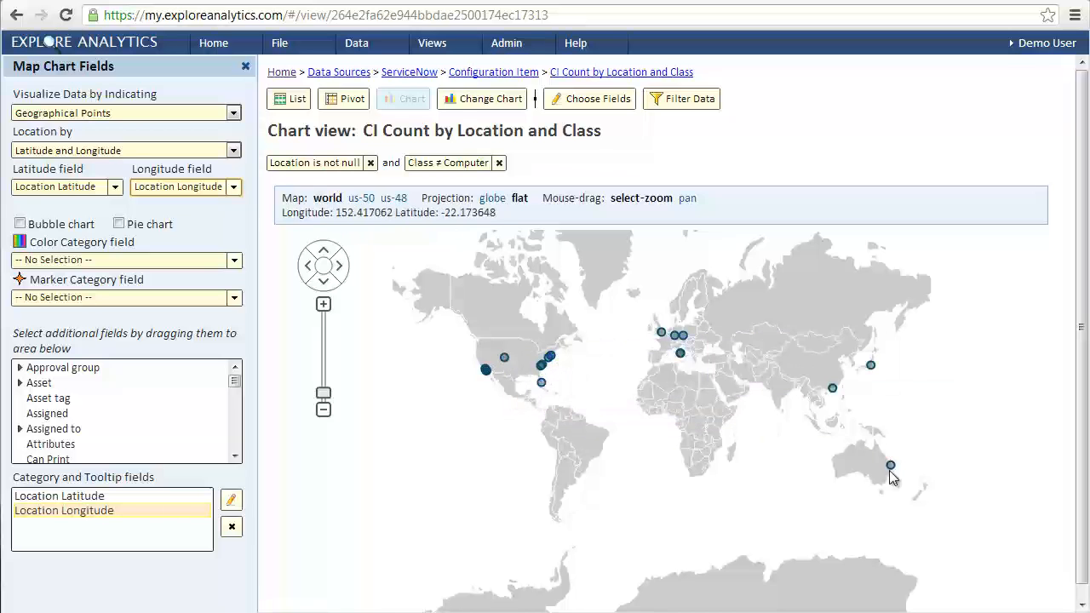
pyautogui.click(26, 227)
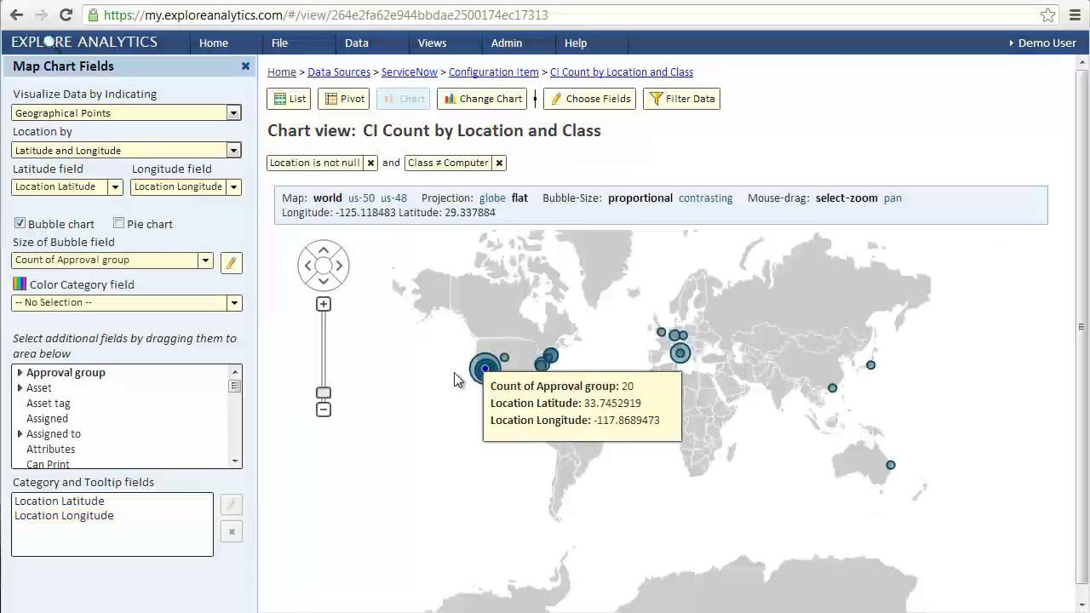
pyautogui.click(229, 263)
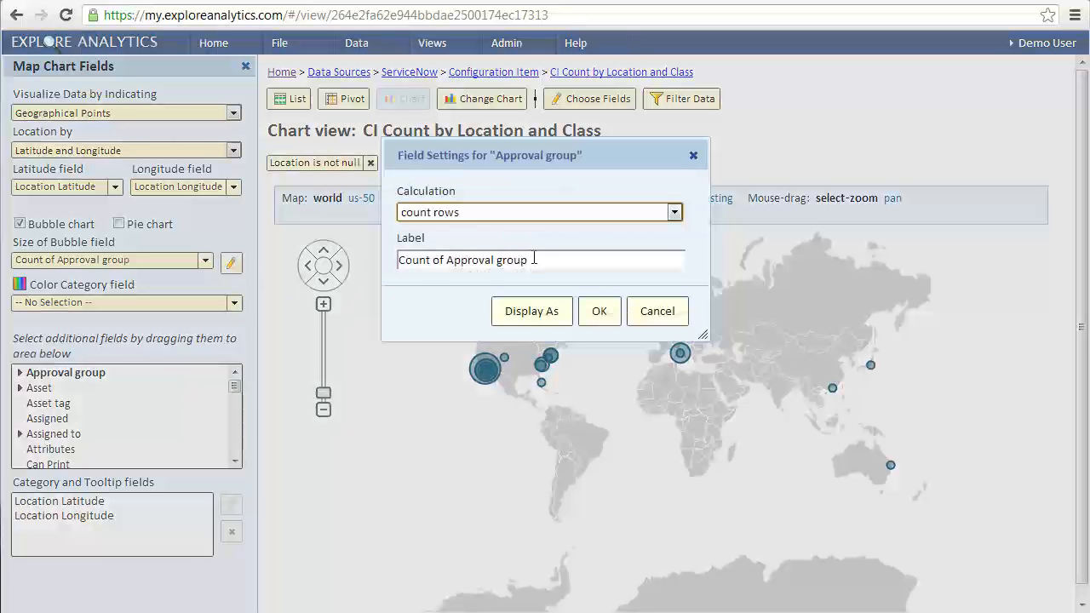
pyautogui.moveTo(533, 259); pyautogui.dragTo(432, 260)
pyautogui.press('BackSpace')
pyautogui.click(586, 313)
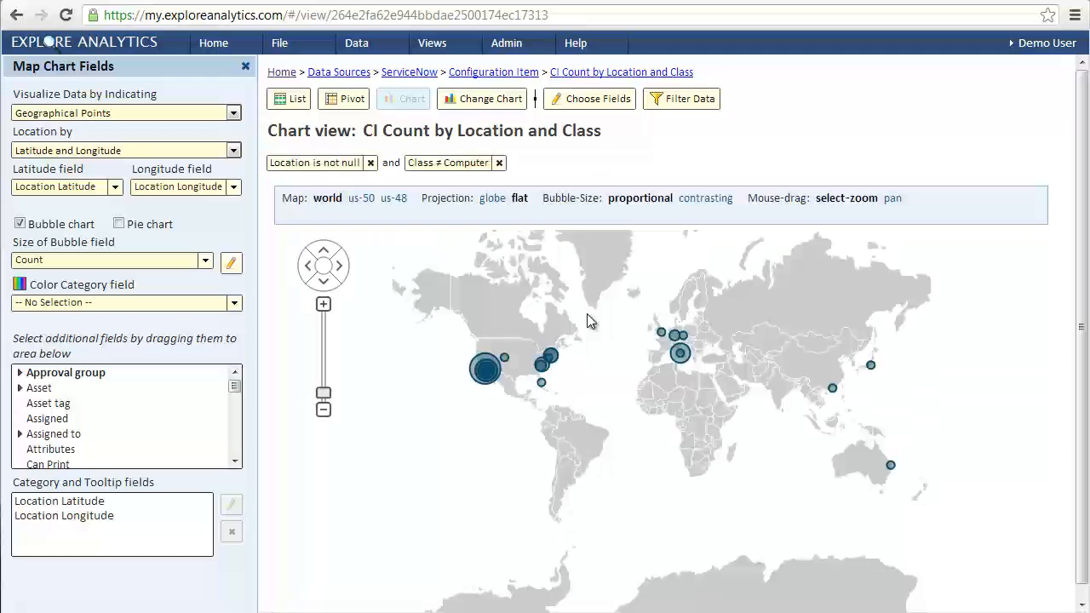
# - Turn the bubbles into pie charts categorized by Class and add Location to the tooltip fields above Class
pyautogui.click(120, 224)
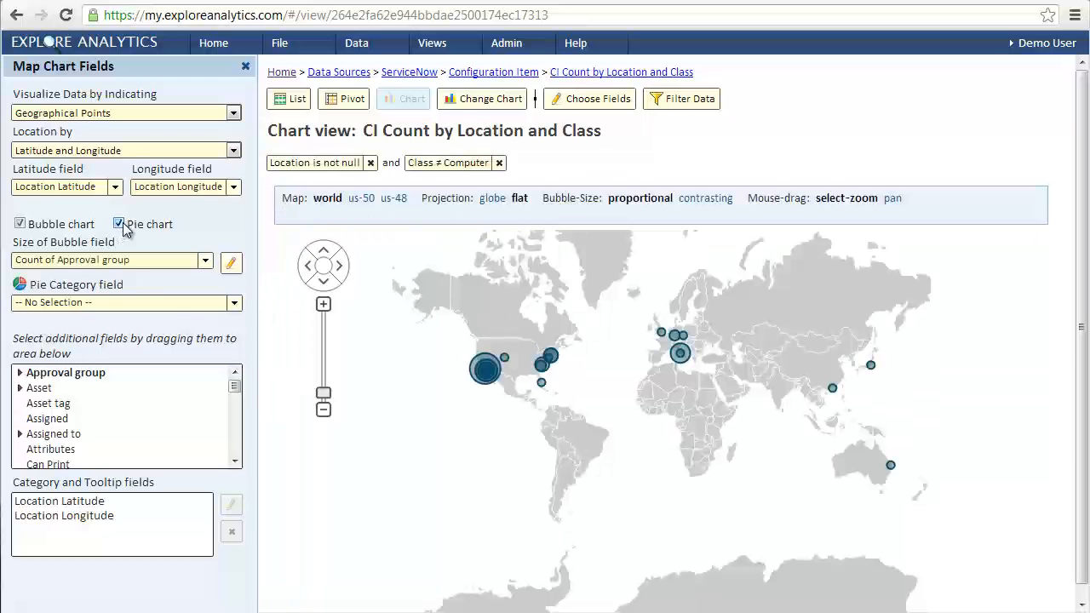
pyautogui.click(126, 302)
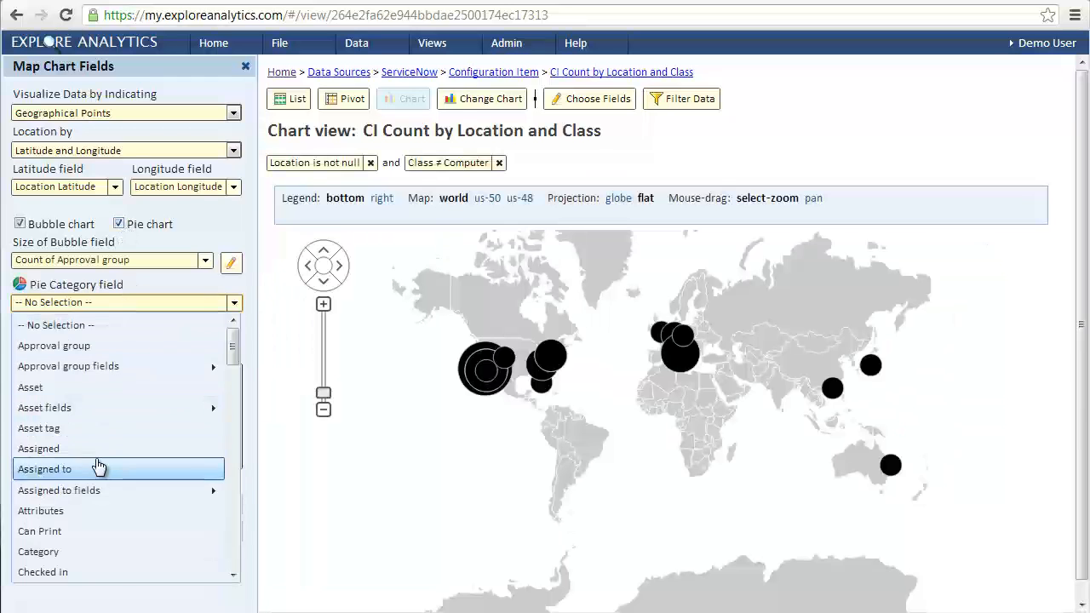
pyautogui.click(91, 450)
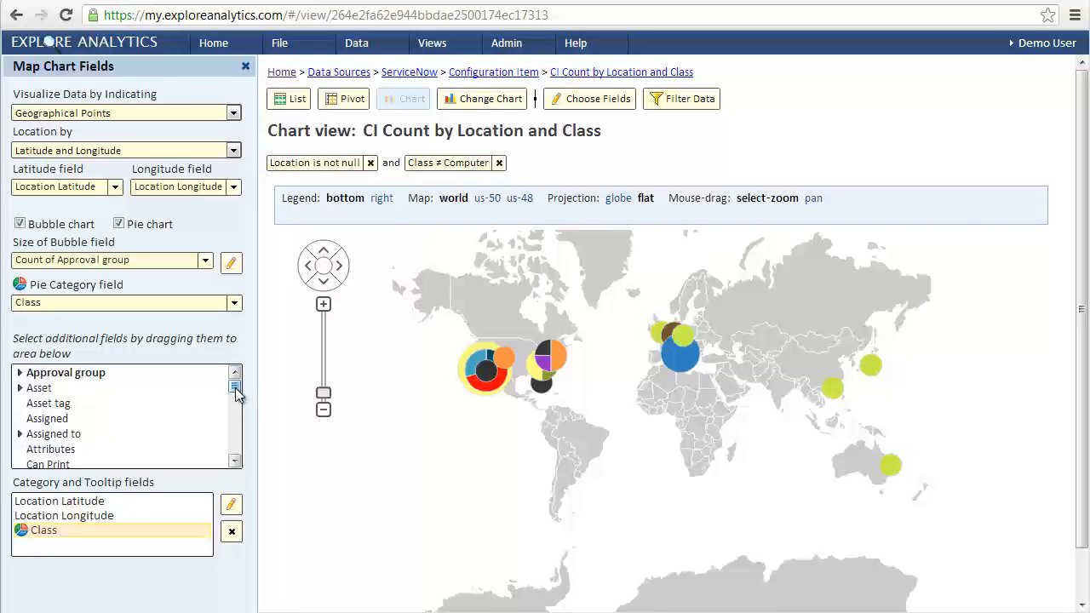
pyautogui.moveTo(236, 391); pyautogui.dragTo(239, 426)
pyautogui.moveTo(56, 437); pyautogui.dragTo(63, 535)
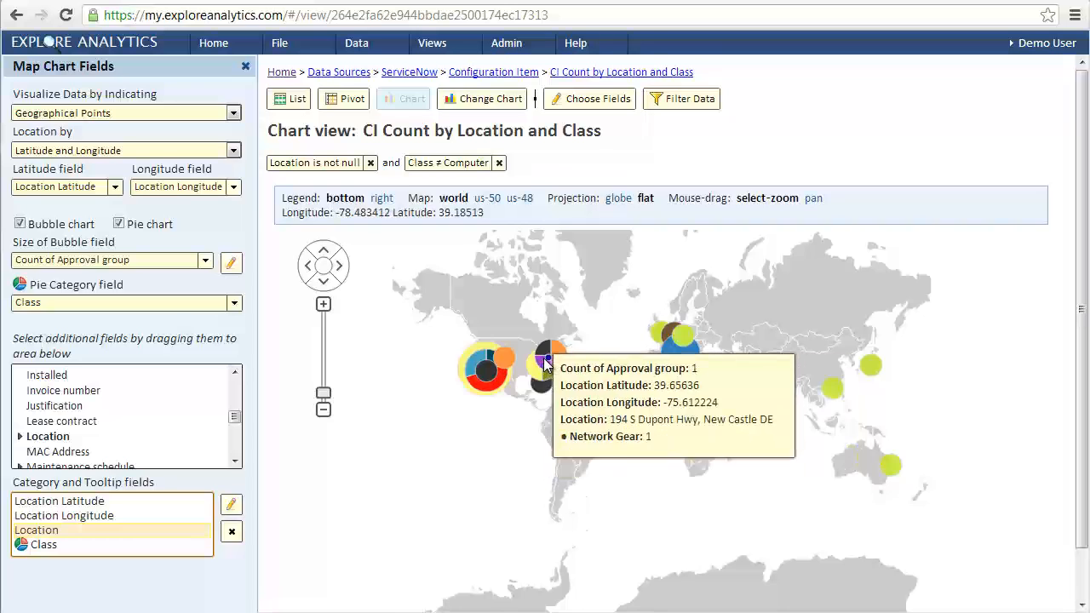
# - Examine the location shown in the details of the Network Gear bubble on the US East Coast, and close them
pyautogui.click(545, 365)
pyautogui.moveTo(609, 419); pyautogui.dragTo(774, 420)
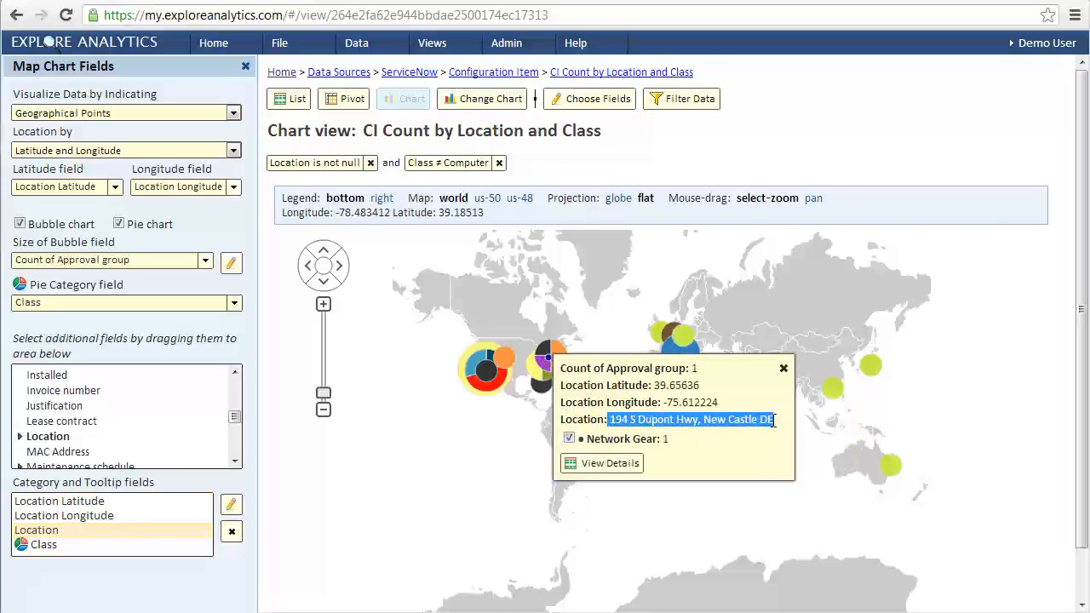
pyautogui.click(783, 367)
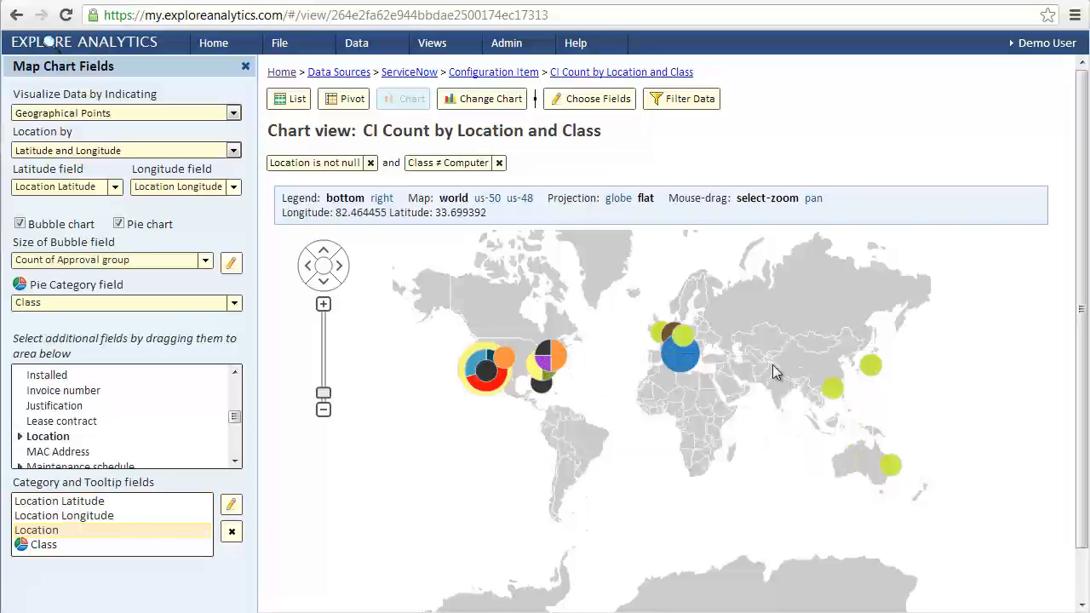
# - Place the class legend to the right of the map
pyautogui.moveTo(1081, 290)
pyautogui.mouseDown()
pyautogui.moveTo(1083, 364)
pyautogui.moveTo(1085, 280)
pyautogui.mouseUp()
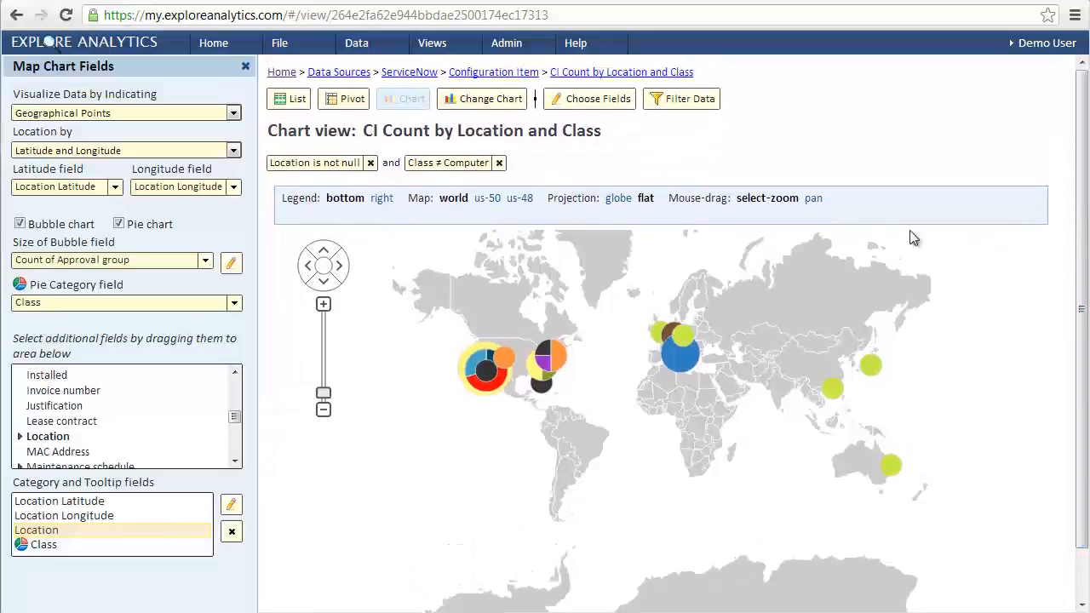
pyautogui.click(381, 197)
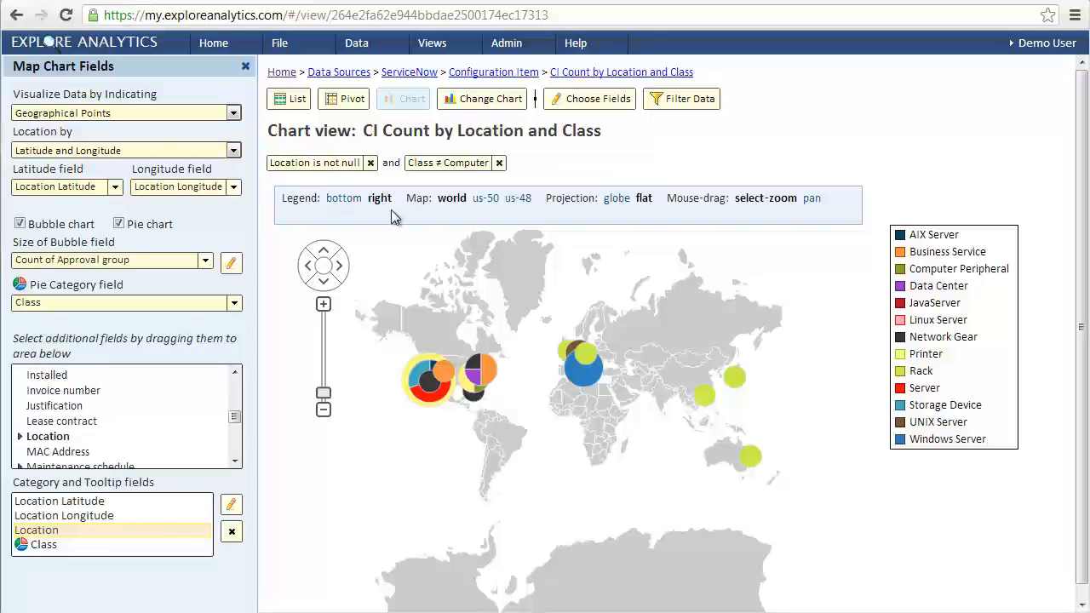
# - List the rows behind the US East Coast Network Gear bubble and open the item's asset record in ServiceNow
pyautogui.click(478, 375)
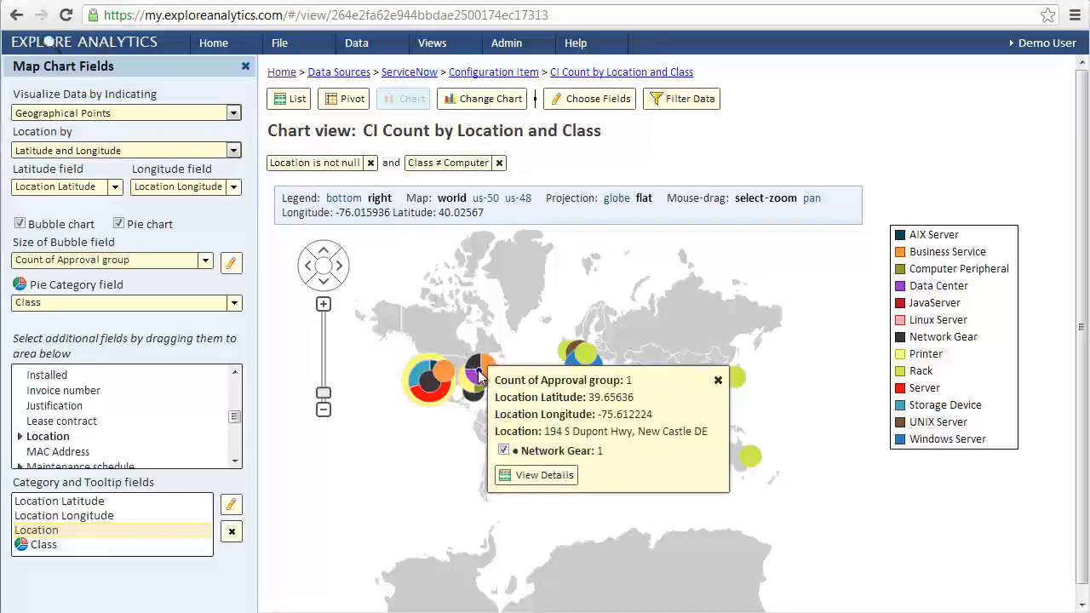
pyautogui.click(533, 478)
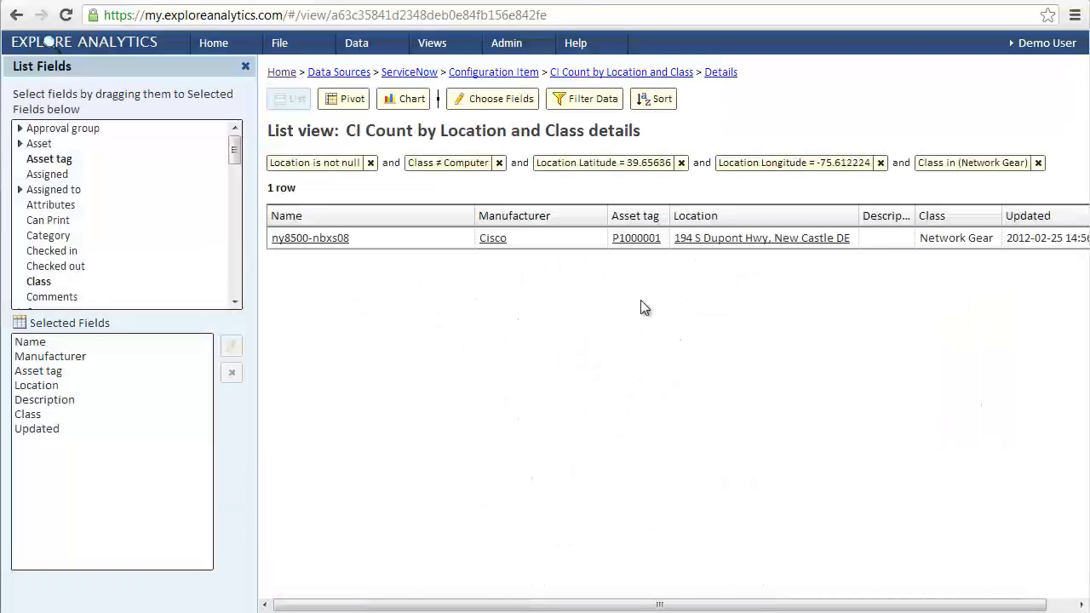
pyautogui.click(647, 242)
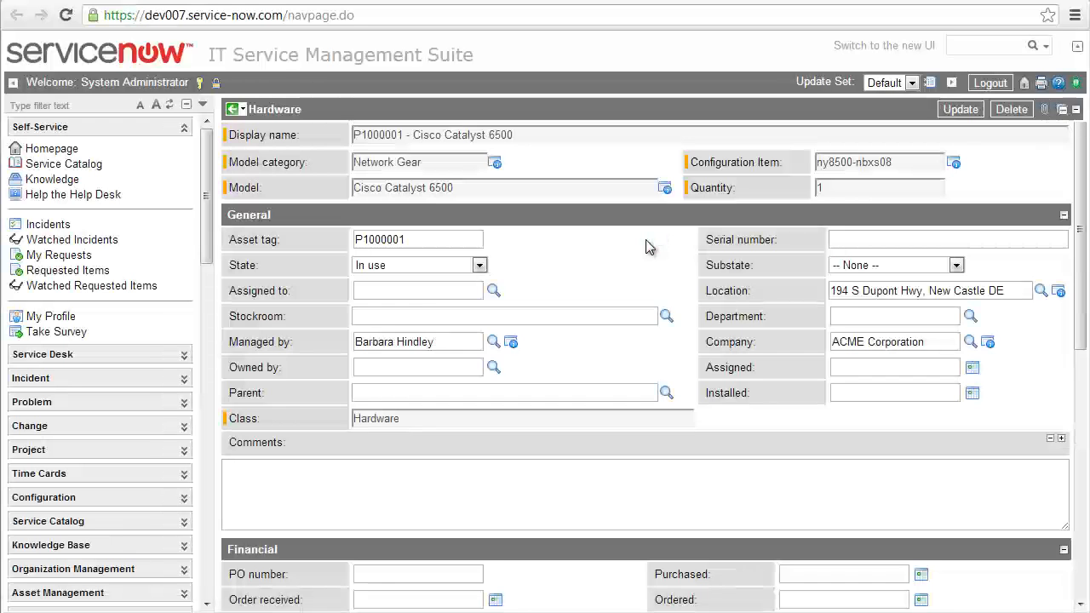
# - Leave the asset record and return to the CI Count by Location and Class map chart in Explore Analytics
pyautogui.click(491, 1)
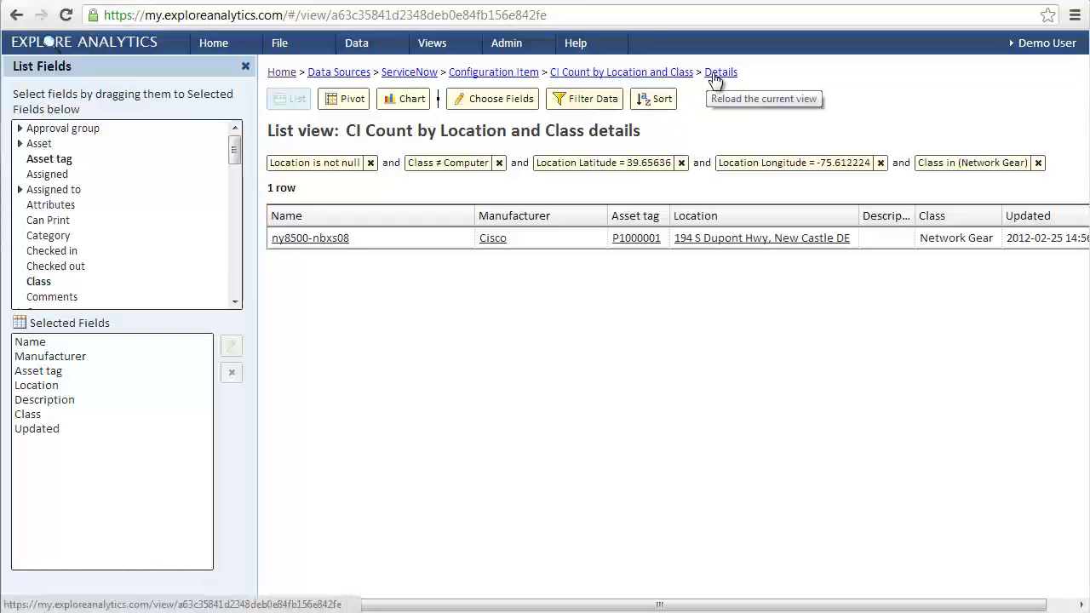
pyautogui.click(634, 75)
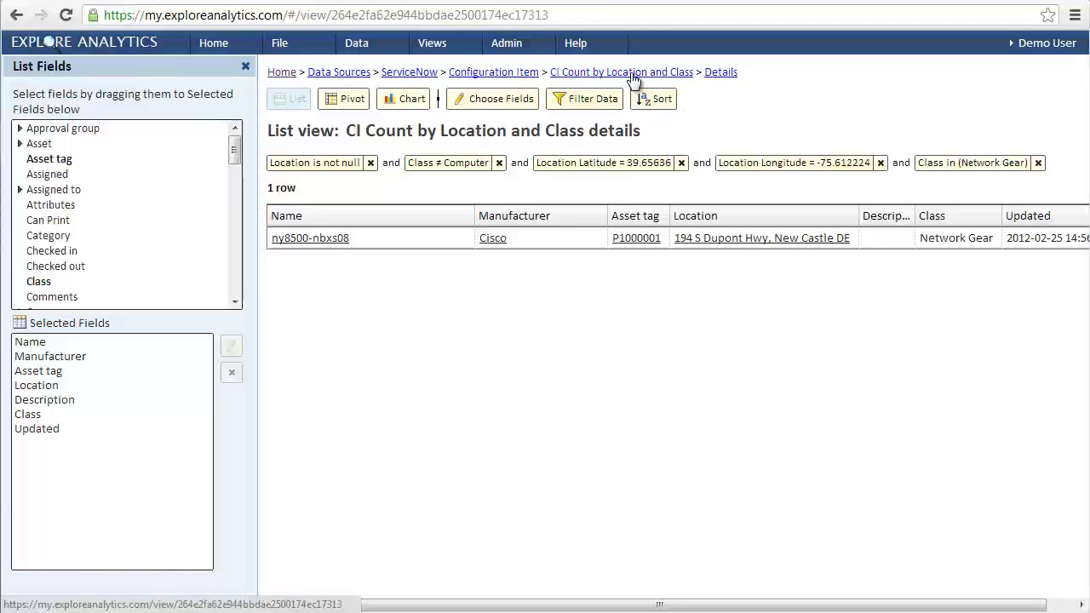
pyautogui.click(458, 51)
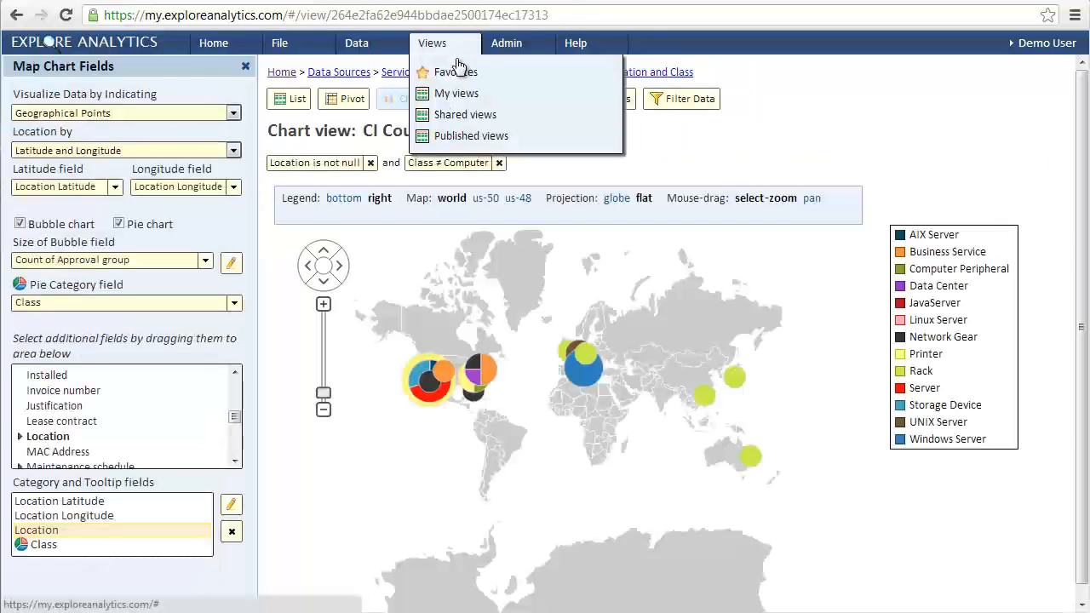
# - Show the favorite views and move CI Count by Location and Class up to just below Expenses Analysis
pyautogui.click(457, 73)
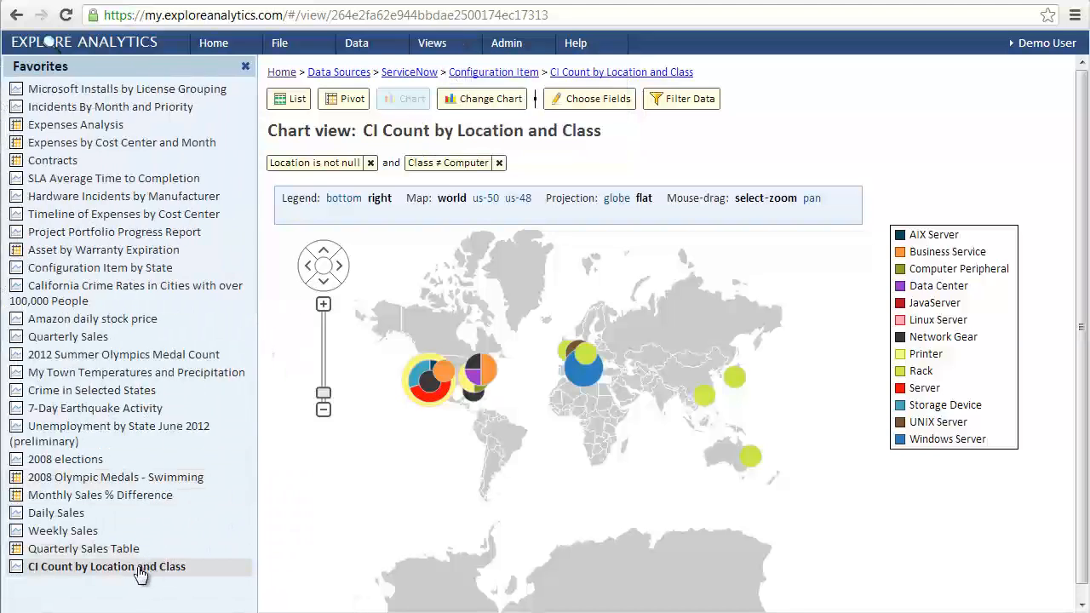
pyautogui.moveTo(136, 576); pyautogui.dragTo(143, 151)
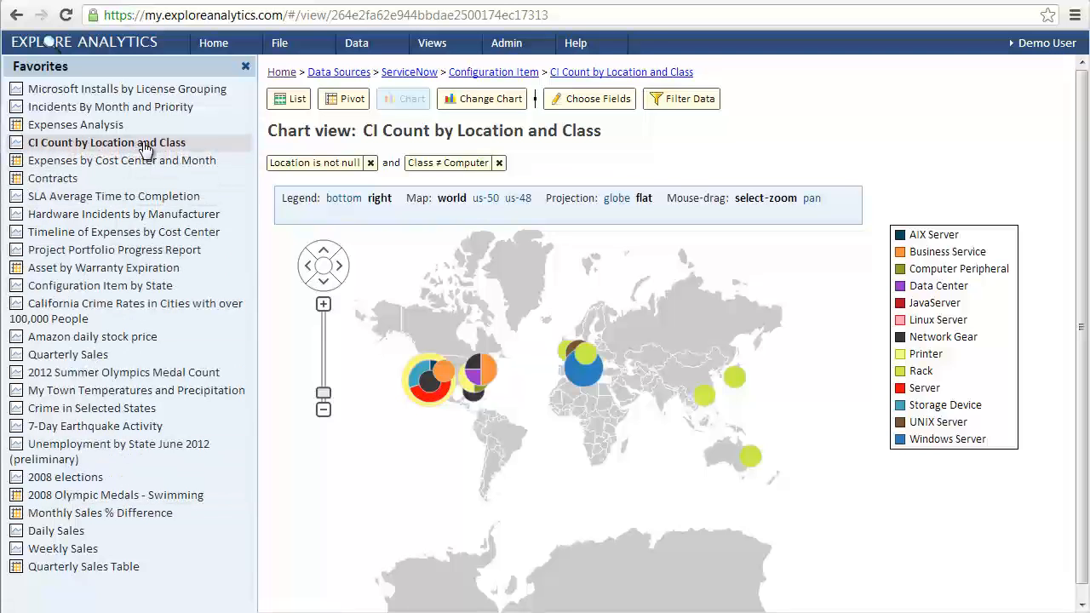
# - Open the Expenses Analysis favorite for pivot field selection and examine the grouping settings of its Date field
pyautogui.click(64, 128)
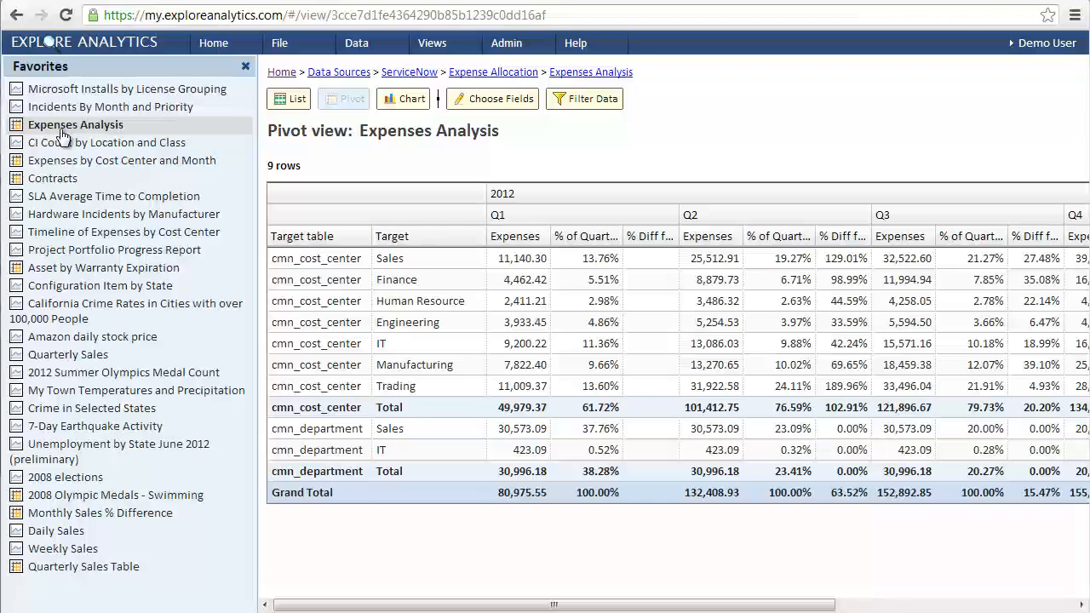
pyautogui.click(500, 101)
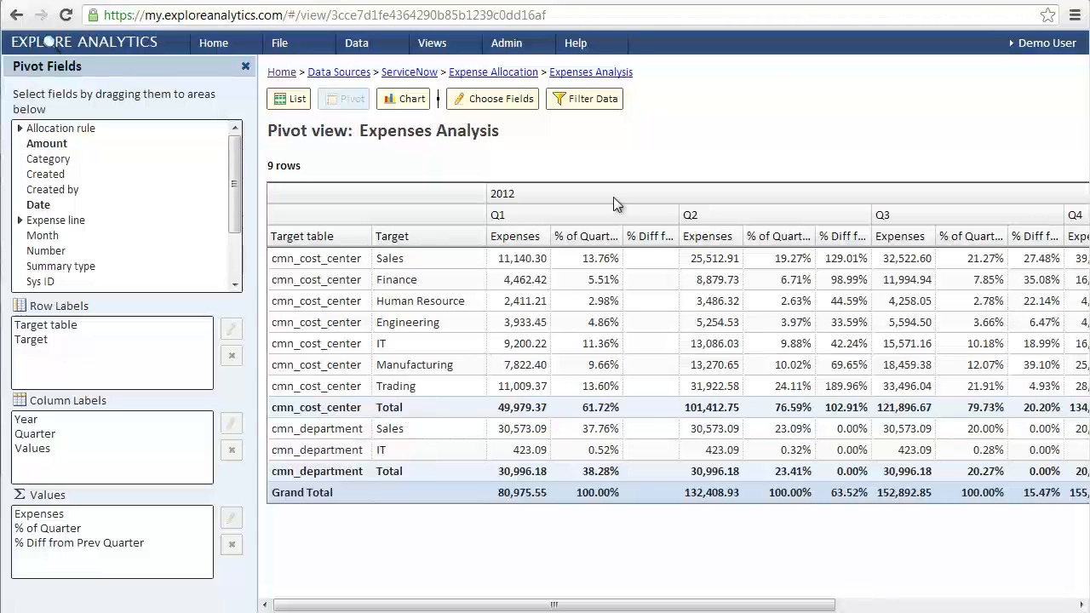
pyautogui.doubleClick(28, 423)
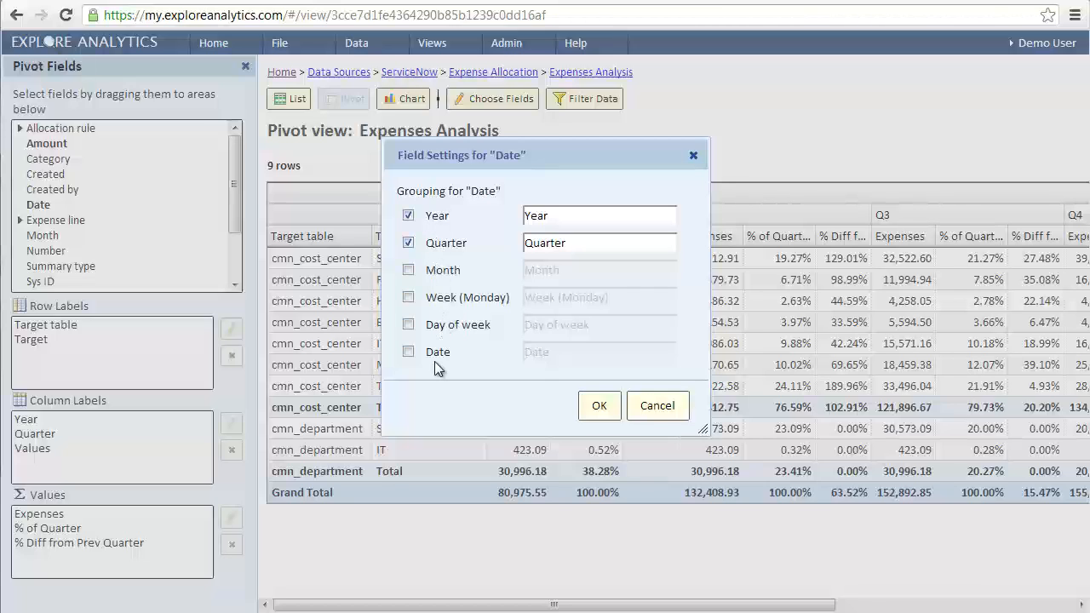
pyautogui.click(644, 409)
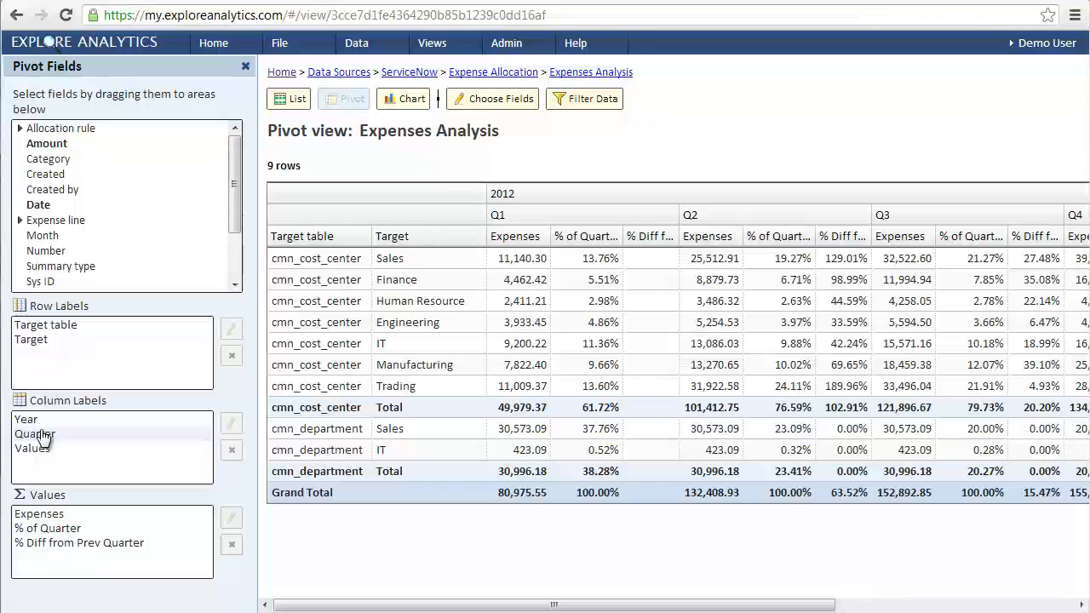
# - Move Year to the start of the pivot's row labels, and try Values as a row label before returning it to the column labels
pyautogui.moveTo(34, 421); pyautogui.dragTo(42, 333)
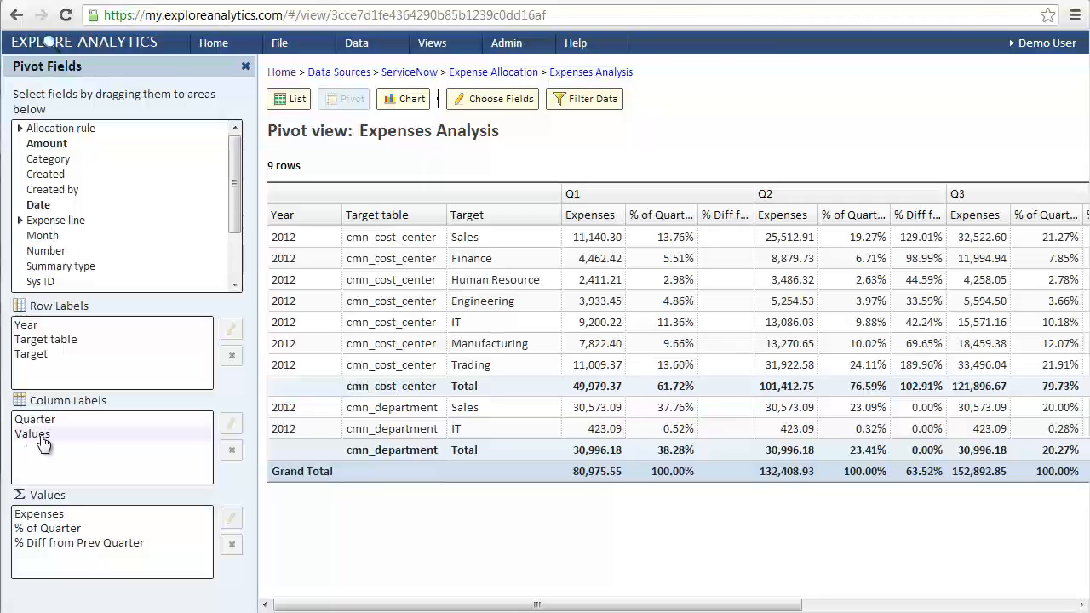
pyautogui.moveTo(44, 443); pyautogui.dragTo(51, 380)
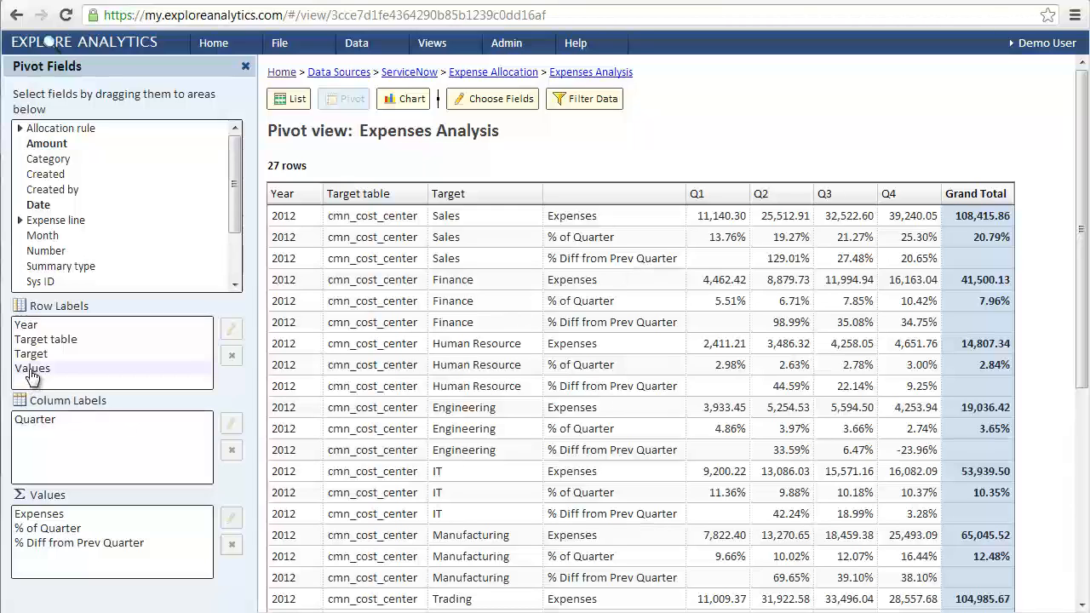
pyautogui.moveTo(31, 374); pyautogui.dragTo(46, 445)
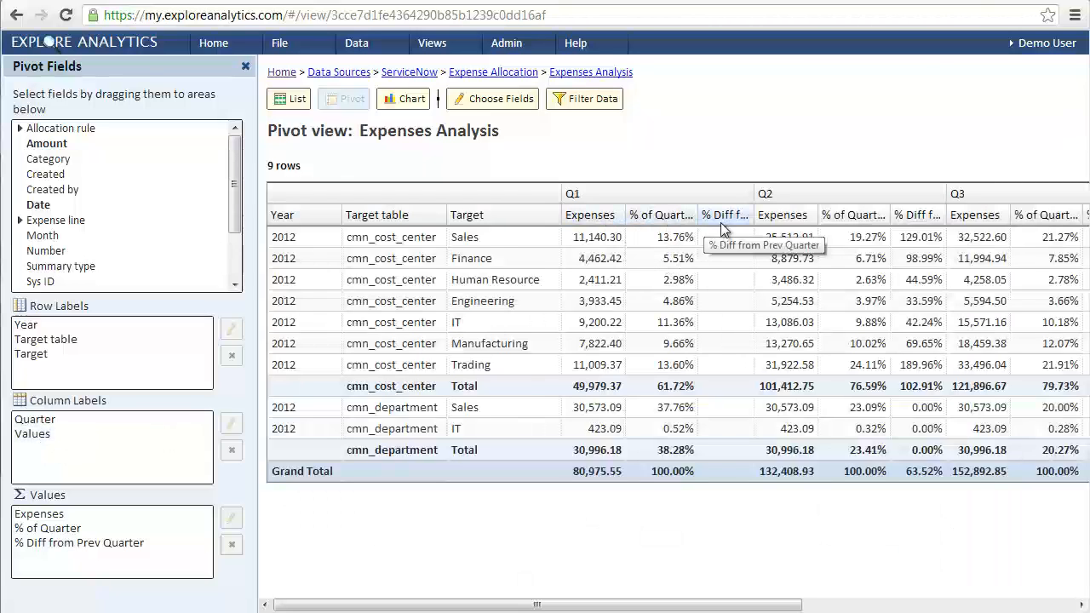
# - Examine the calculation options in the settings of the Expenses value field and leave them as they are
pyautogui.click(50, 516)
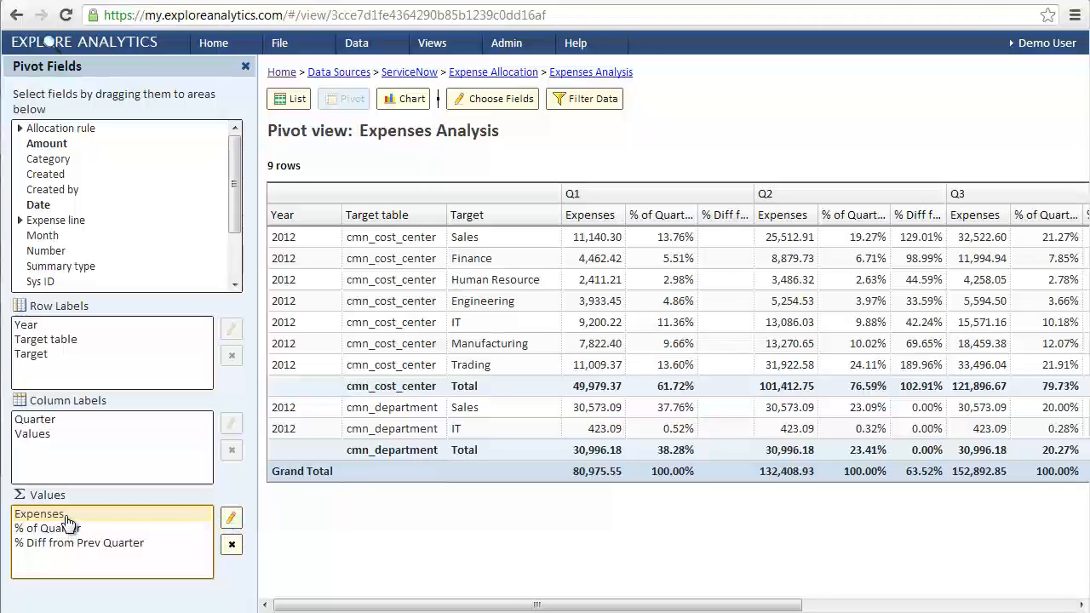
pyautogui.click(233, 518)
pyautogui.click(473, 296)
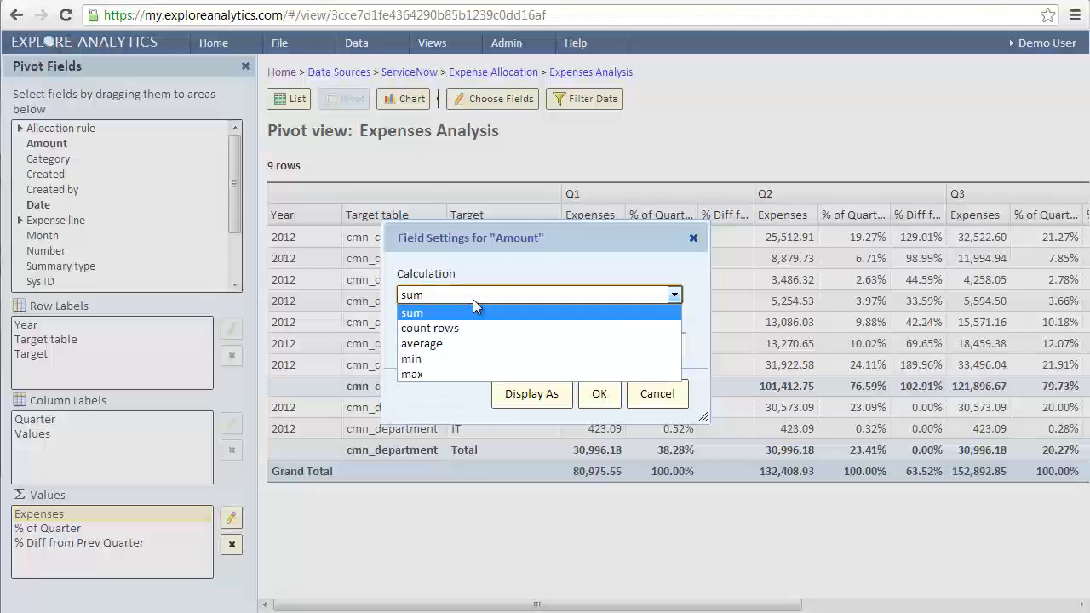
pyautogui.click(472, 300)
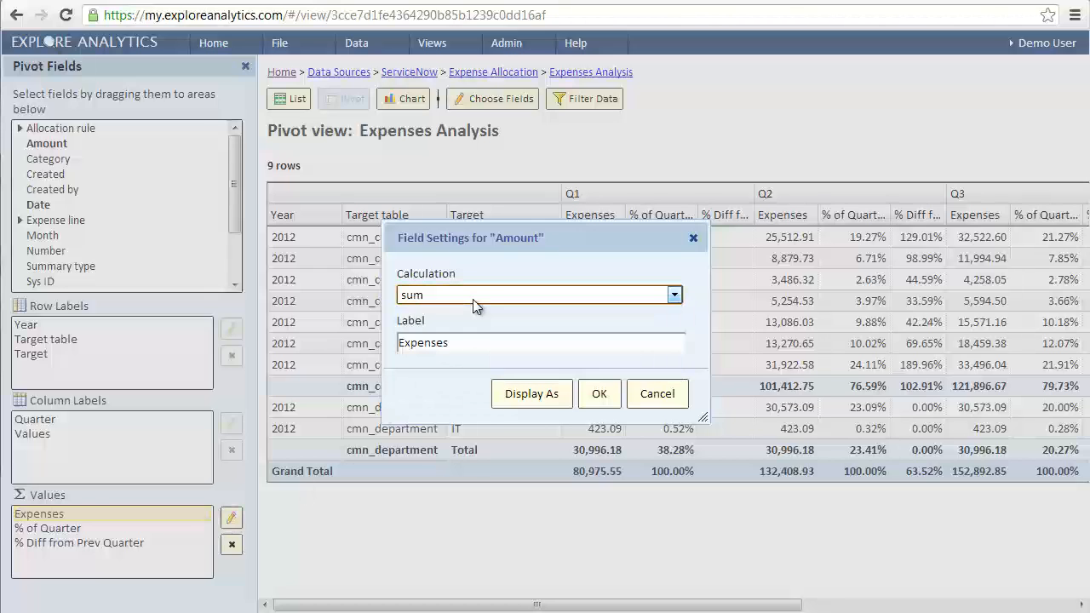
pyautogui.click(651, 396)
# - Examine how the % of Quarter value field is calculated and displayed, and close its settings
pyautogui.click(53, 529)
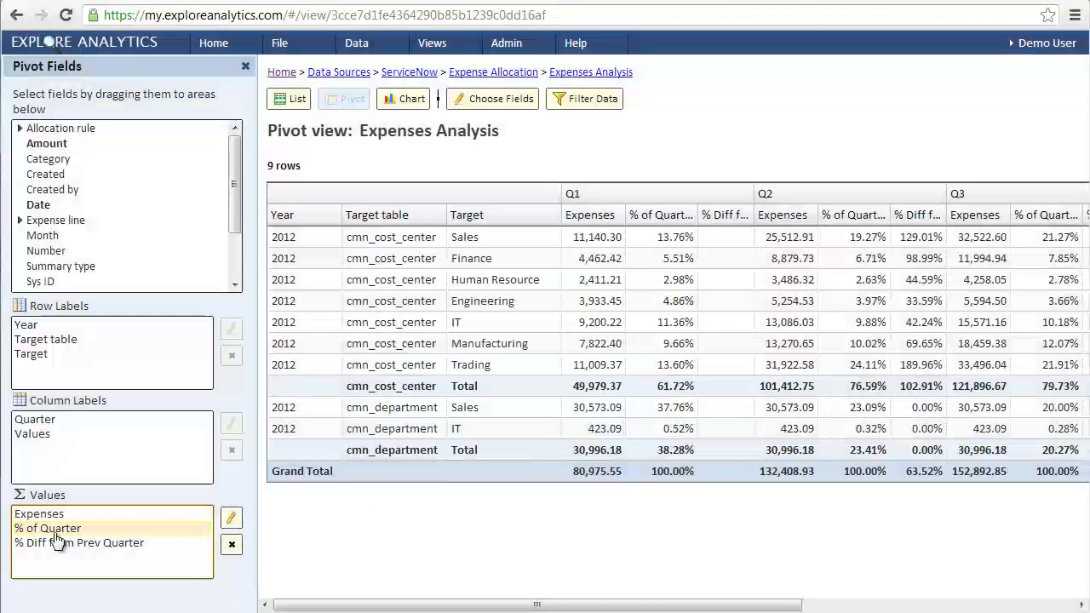
pyautogui.click(231, 518)
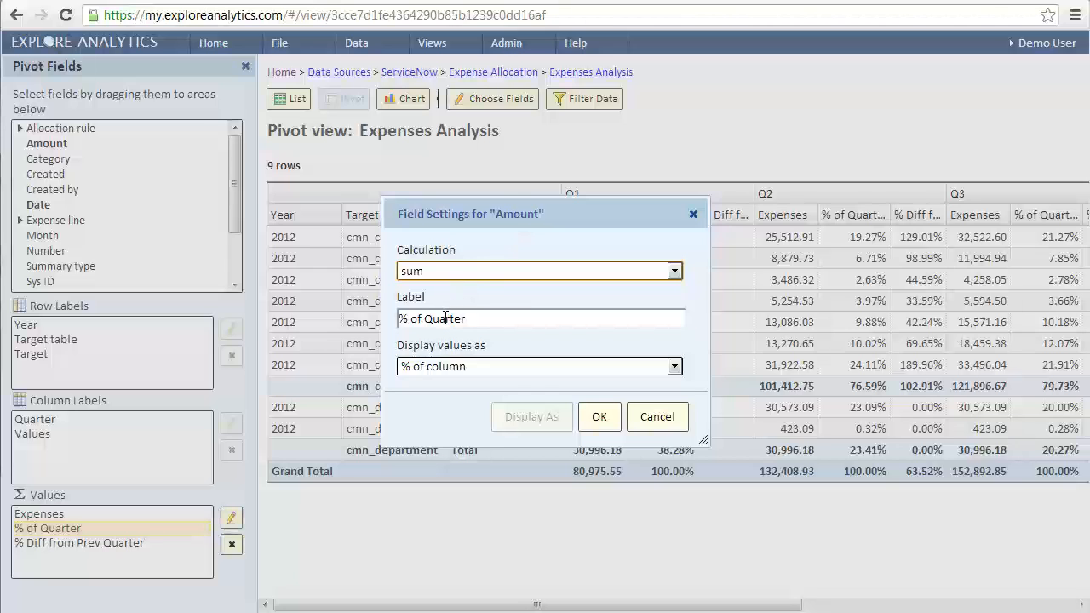
pyautogui.click(441, 368)
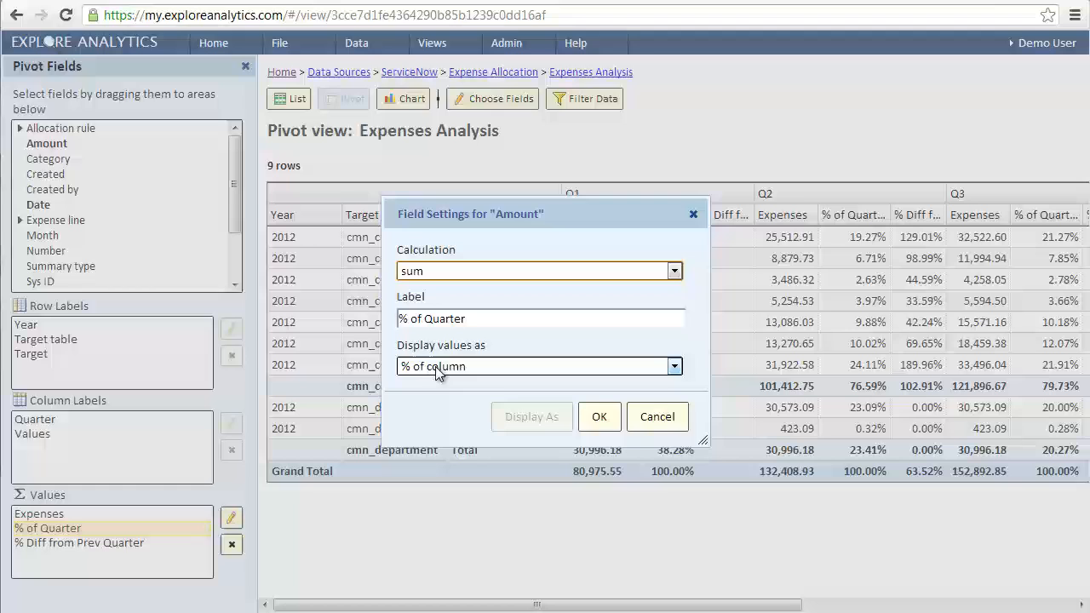
pyautogui.click(624, 415)
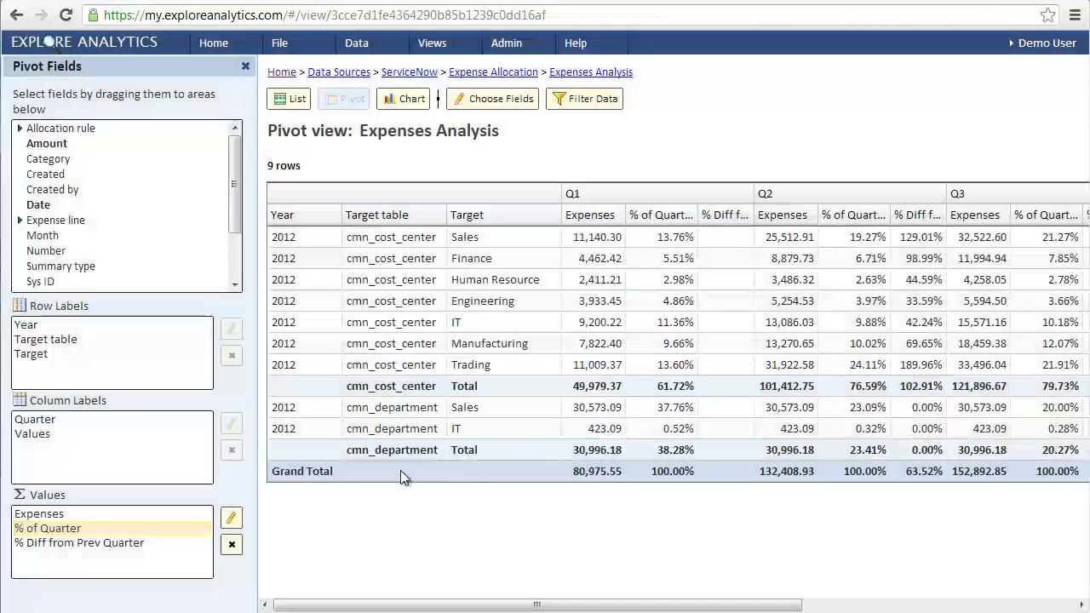
# - Set the % Diff from Prev Quarter value field to display as % difference from, comparing by Year with the (previous) item
pyautogui.click(126, 545)
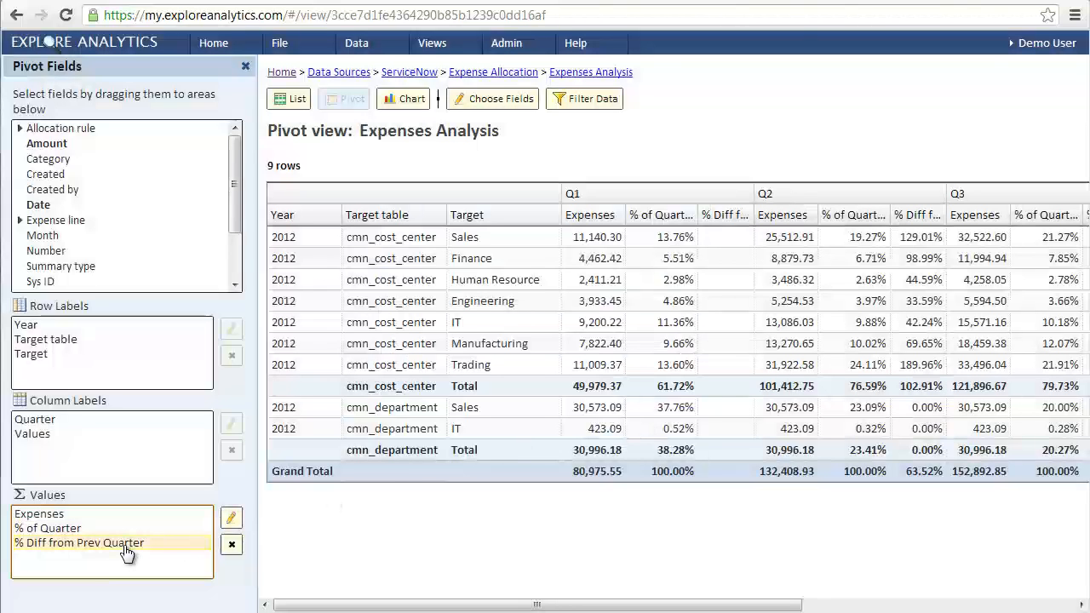
pyautogui.click(230, 518)
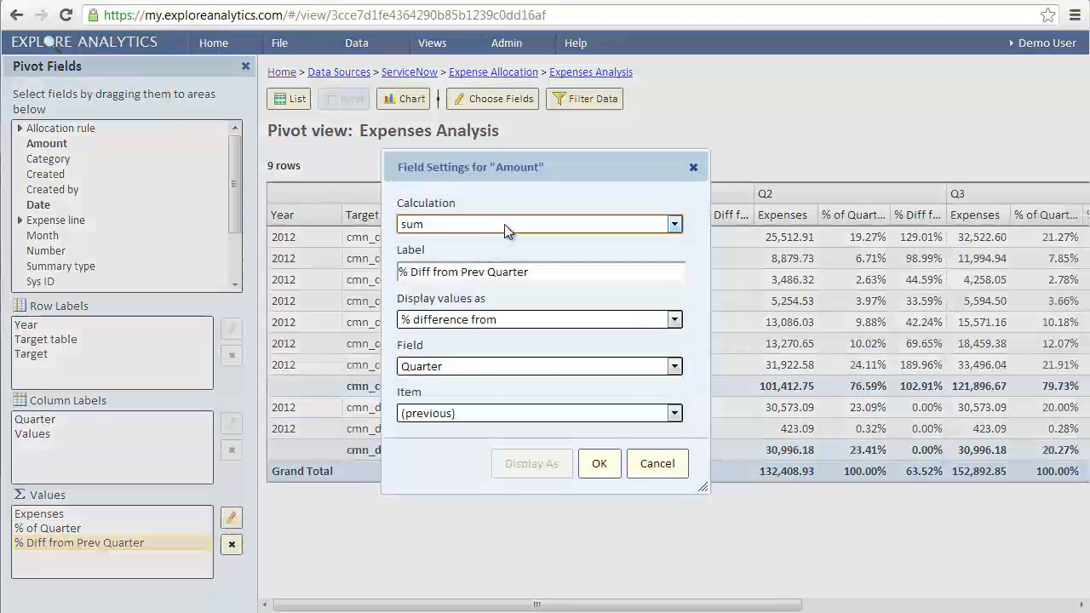
pyautogui.click(468, 319)
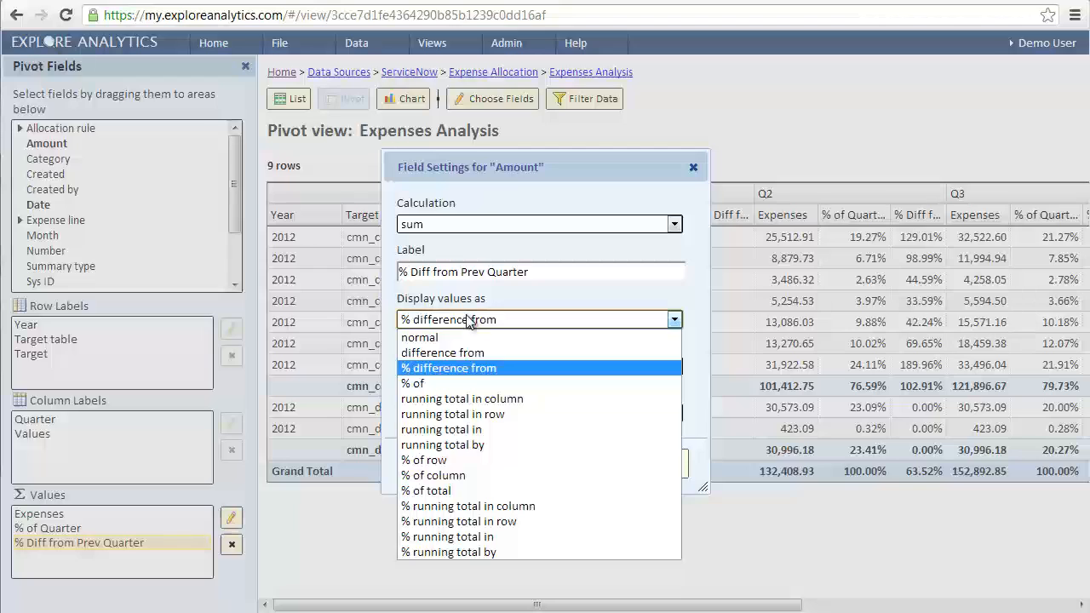
pyautogui.click(461, 367)
pyautogui.click(460, 367)
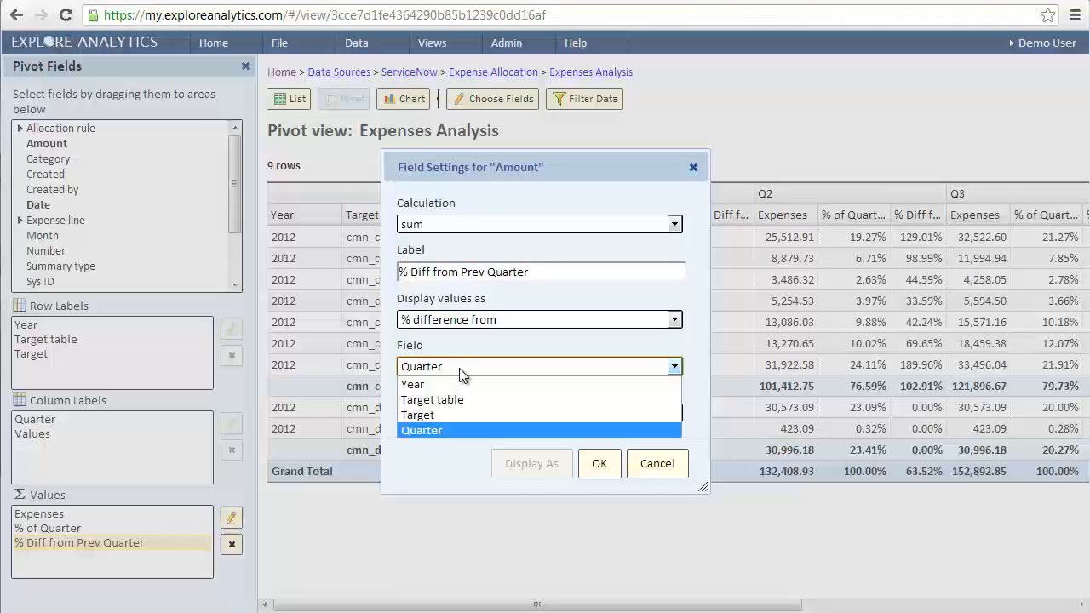
pyautogui.click(442, 431)
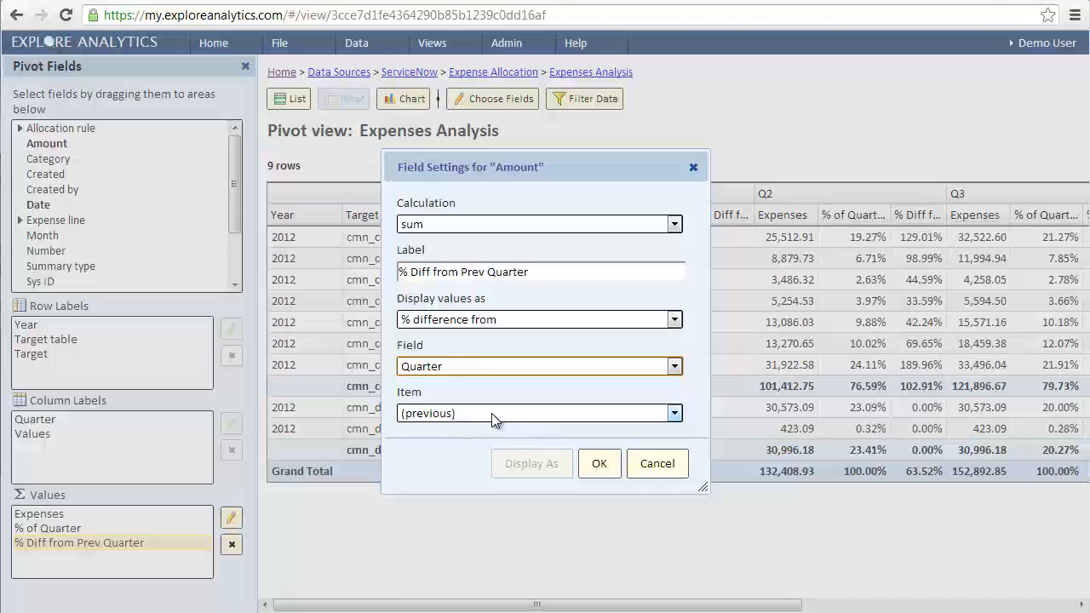
pyautogui.click(454, 368)
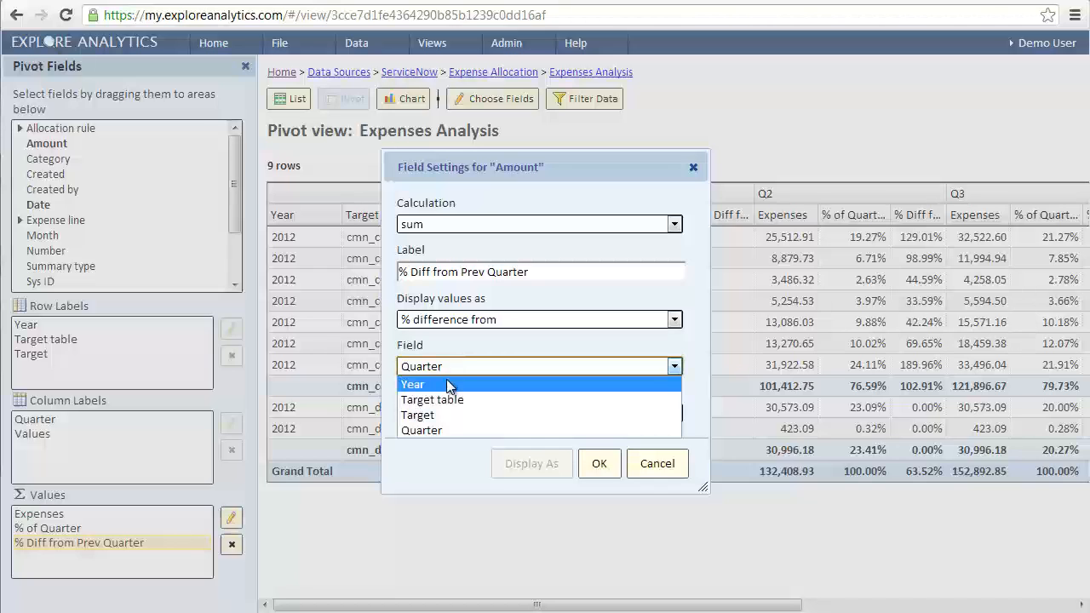
pyautogui.click(449, 385)
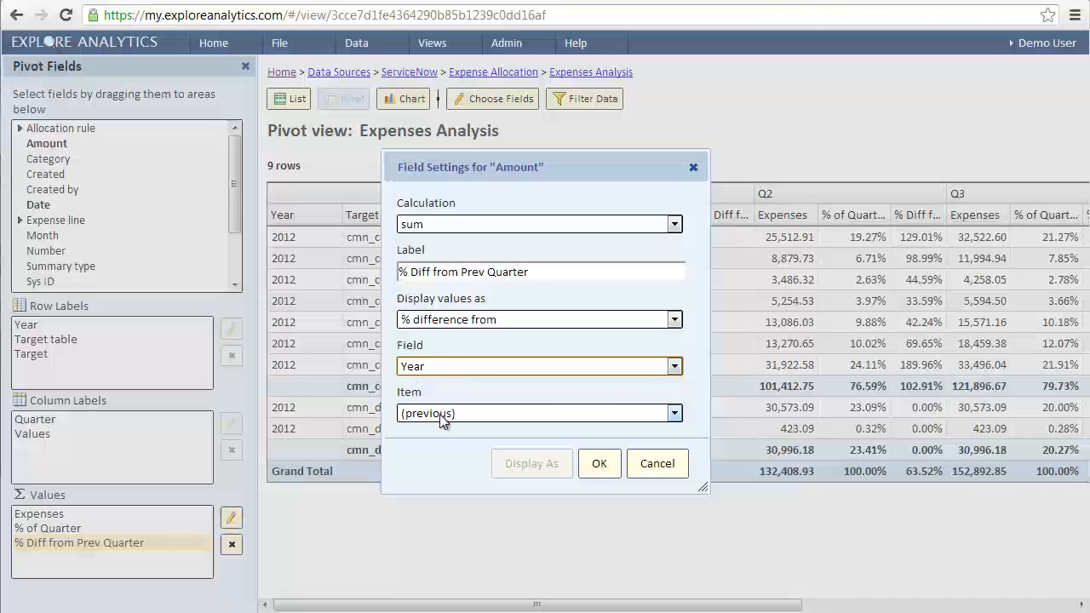
pyautogui.click(598, 463)
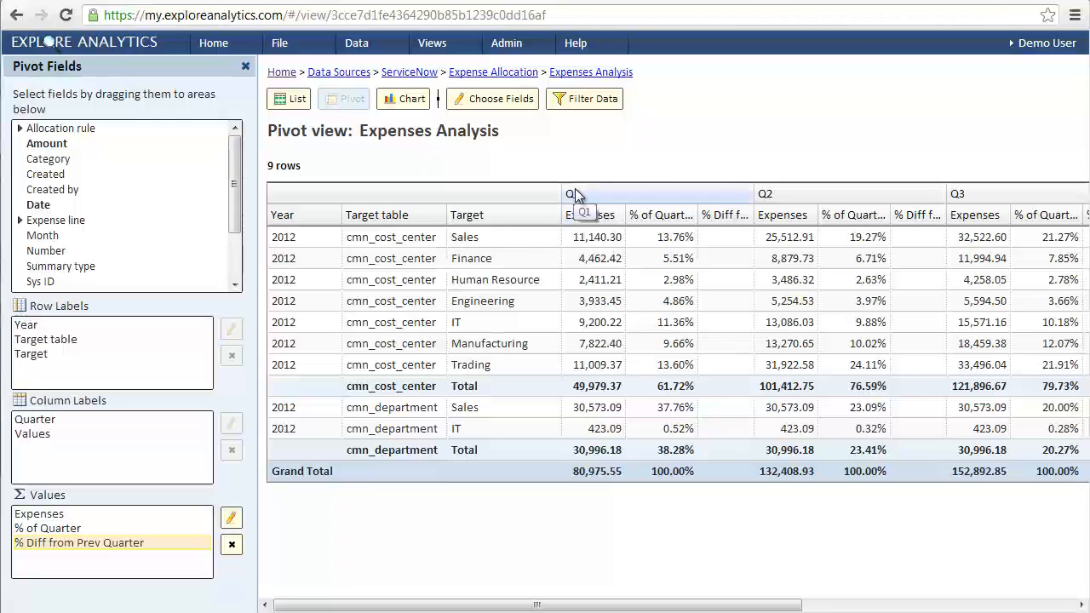
# - Drill through to the detail rows behind the cost center Sales expenses for Q1 2012, and return to the Expenses Analysis pivot
pyautogui.click(588, 238)
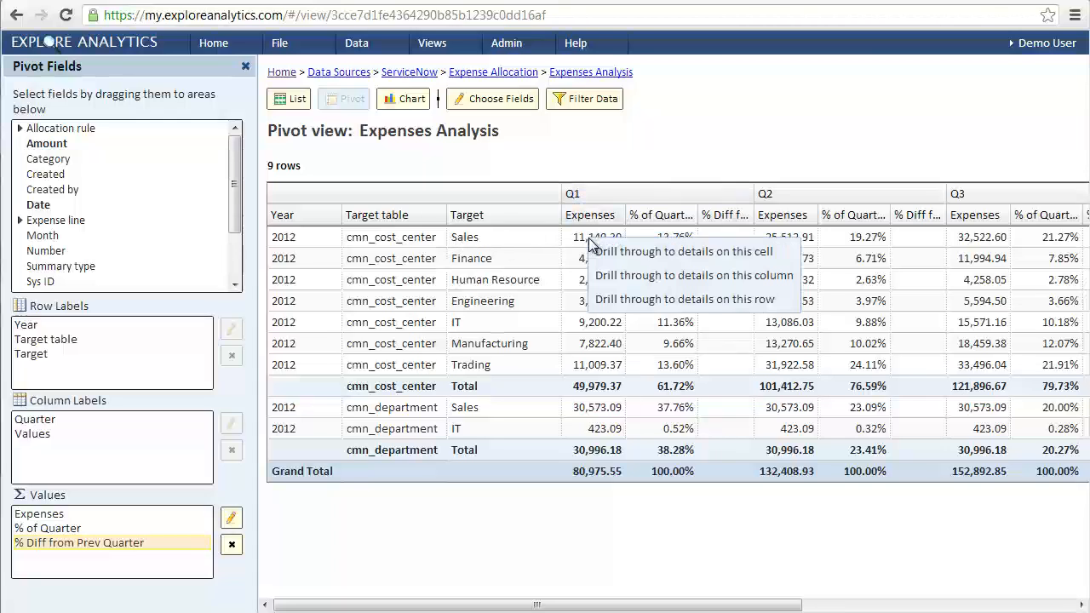
pyautogui.click(630, 252)
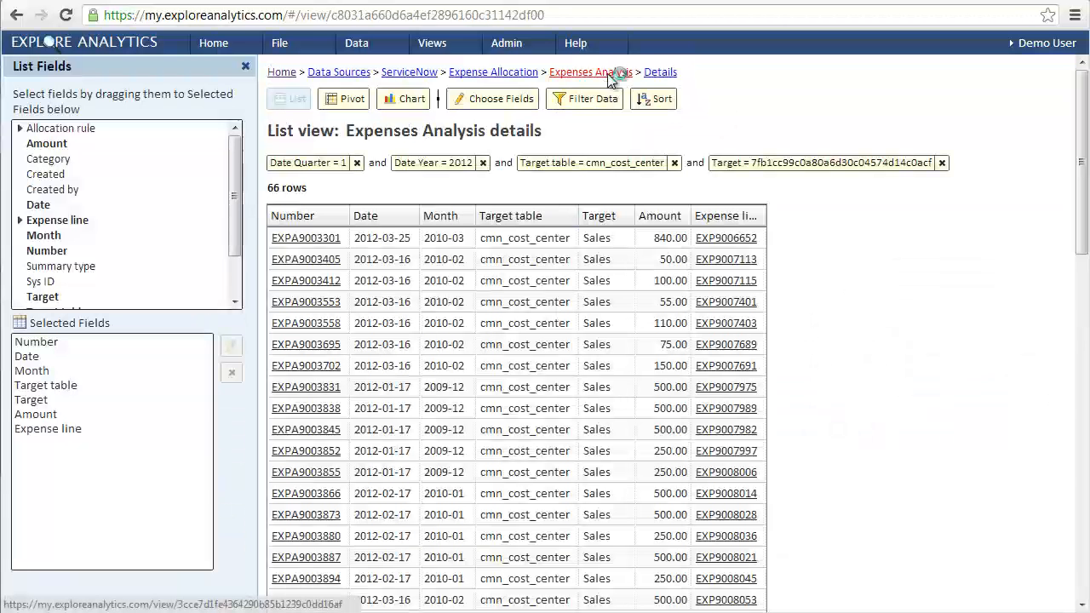
pyautogui.click(610, 75)
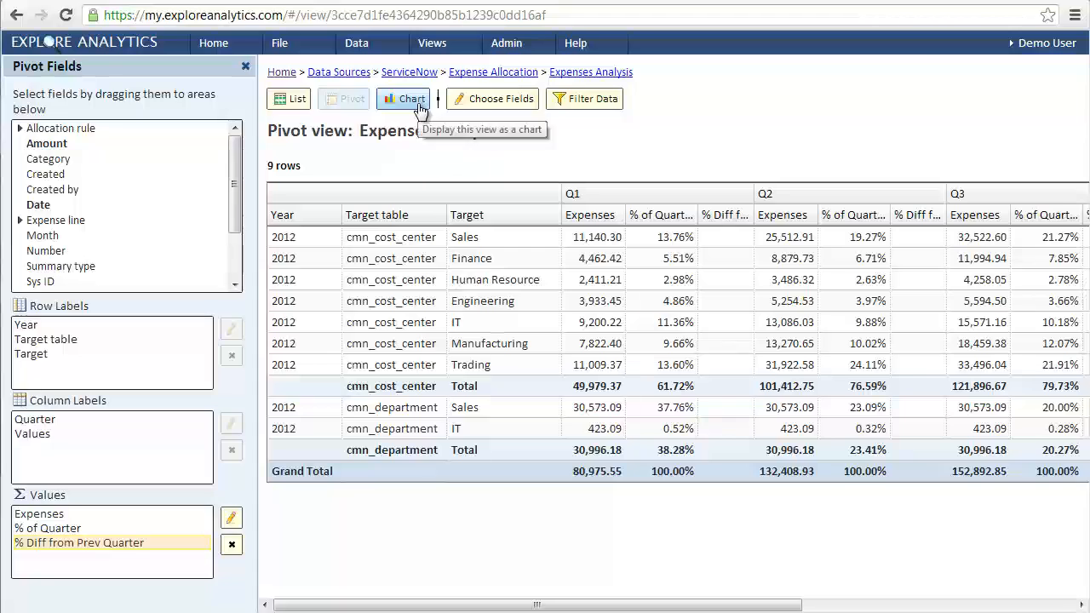
# - Display Expenses Analysis as a chart and show the values of the Q4-2012 bars
pyautogui.click(420, 106)
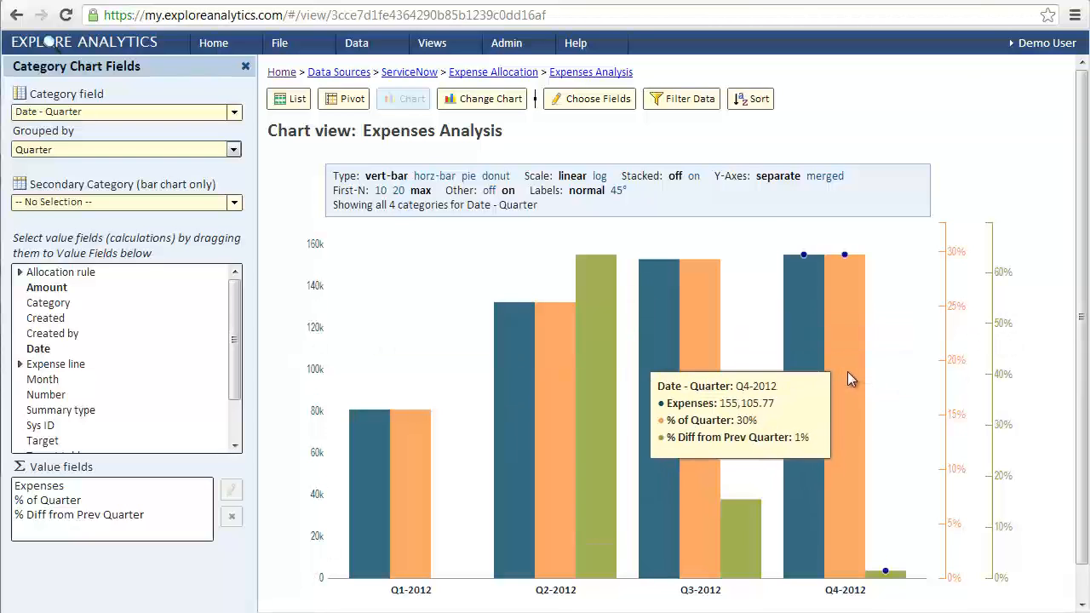
pyautogui.click(847, 371)
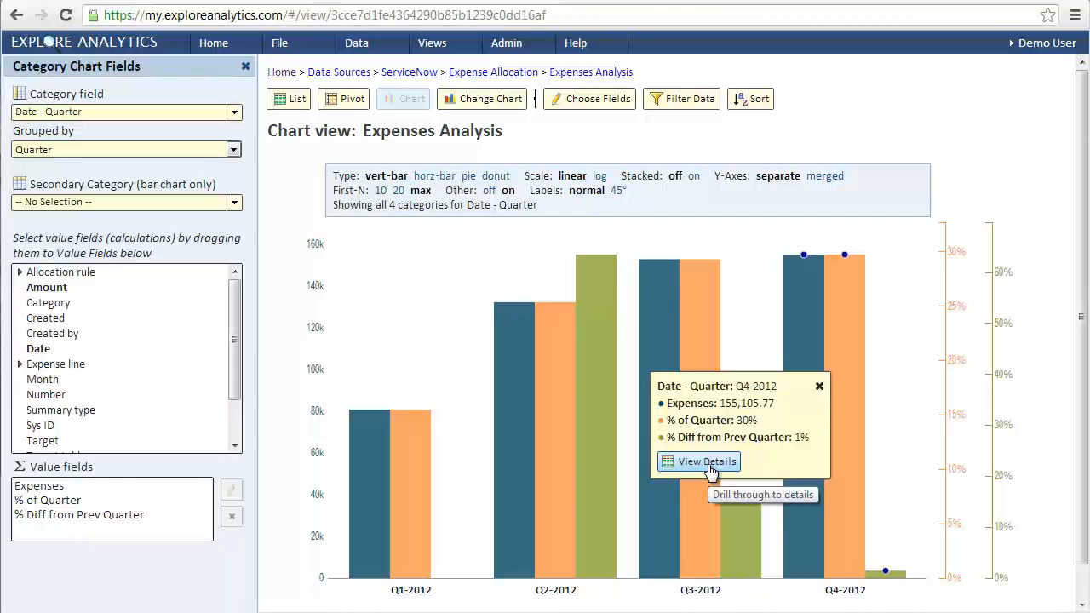
# - Switch Expenses Analysis to its pivot view, to its list view and back to the chart
pyautogui.click(351, 101)
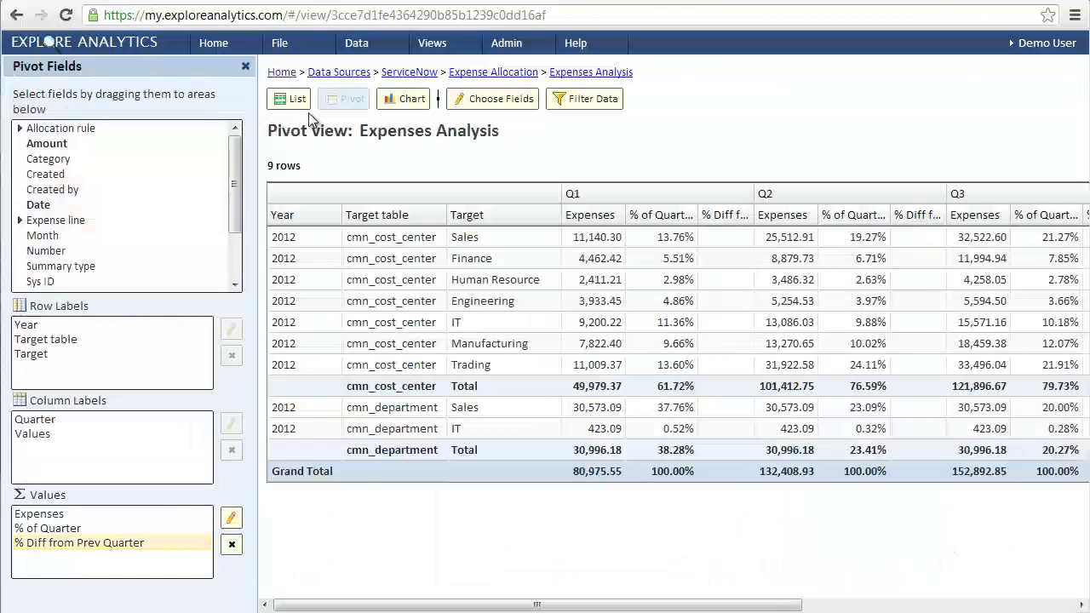
pyautogui.click(292, 100)
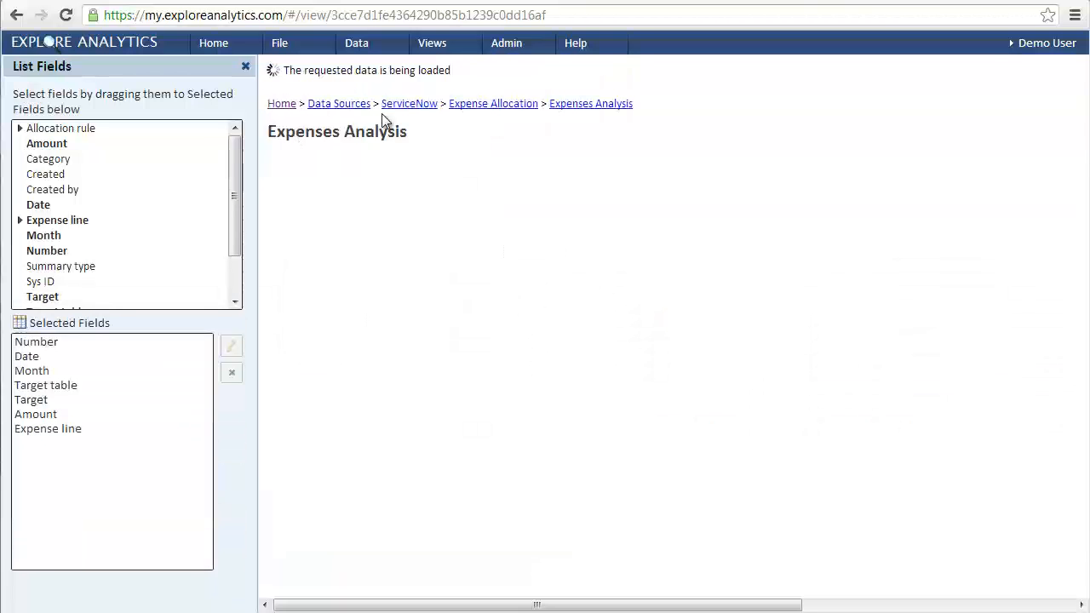
pyautogui.click(395, 103)
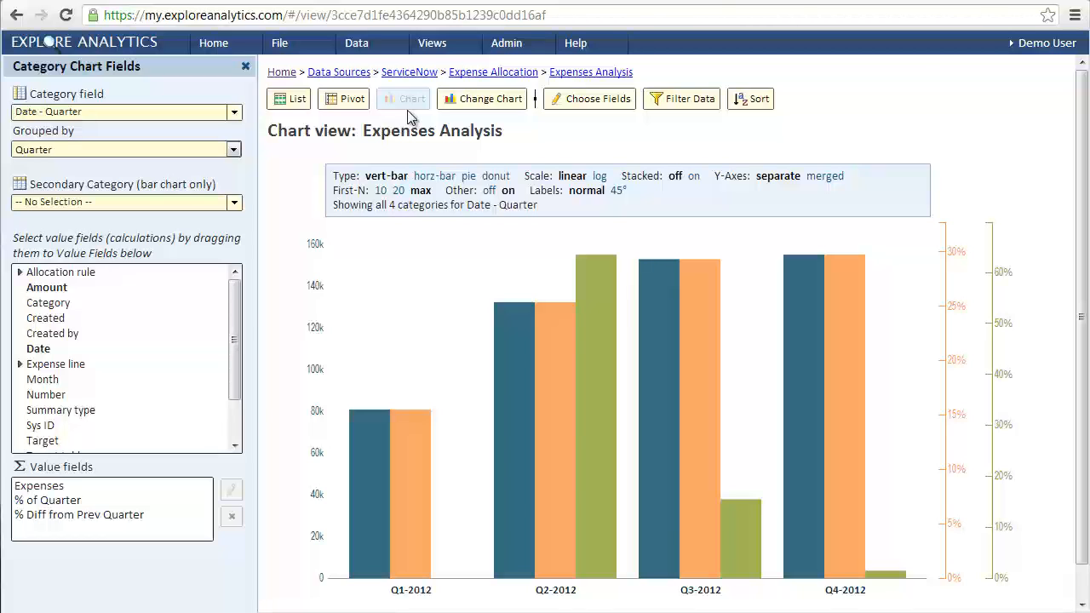
# - Publish a live copy of Expenses Analysis without a subtitle and without requiring users to log in
pyautogui.click(294, 51)
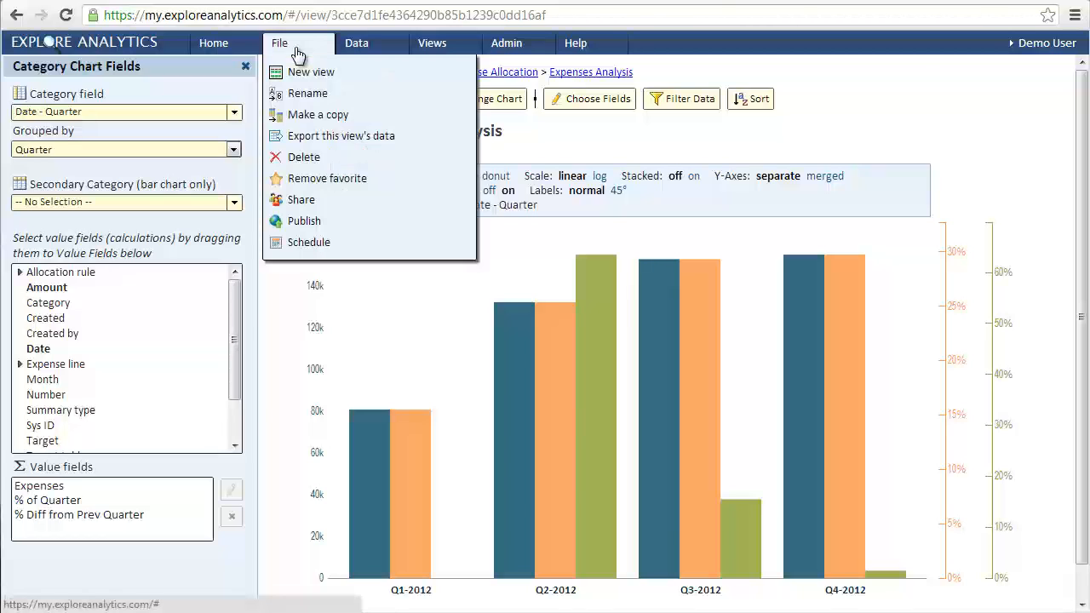
pyautogui.click(324, 222)
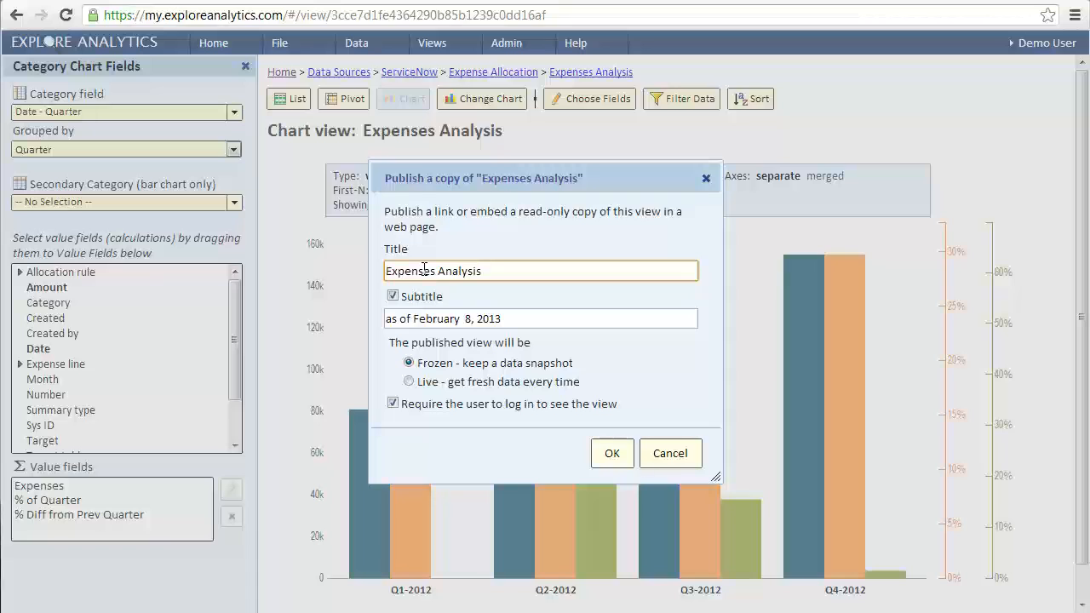
pyautogui.click(409, 382)
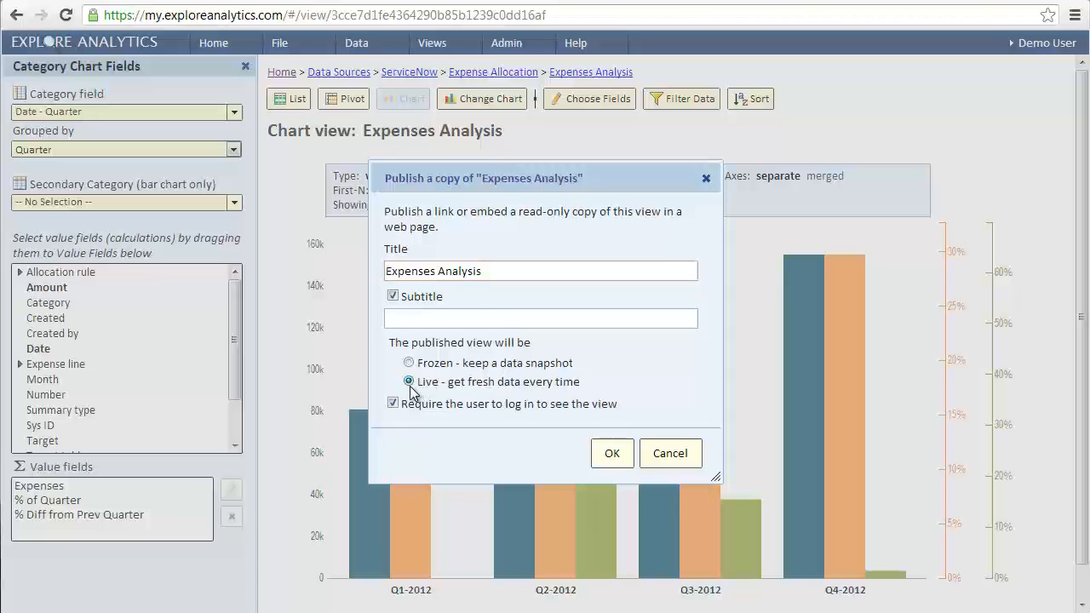
pyautogui.click(393, 296)
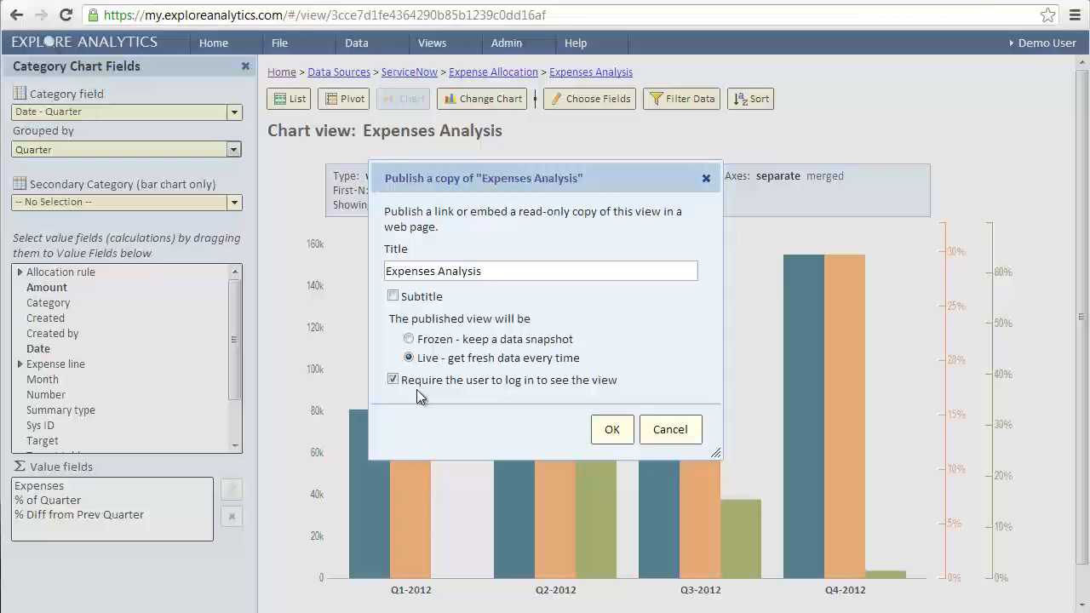
pyautogui.click(392, 381)
pyautogui.click(609, 431)
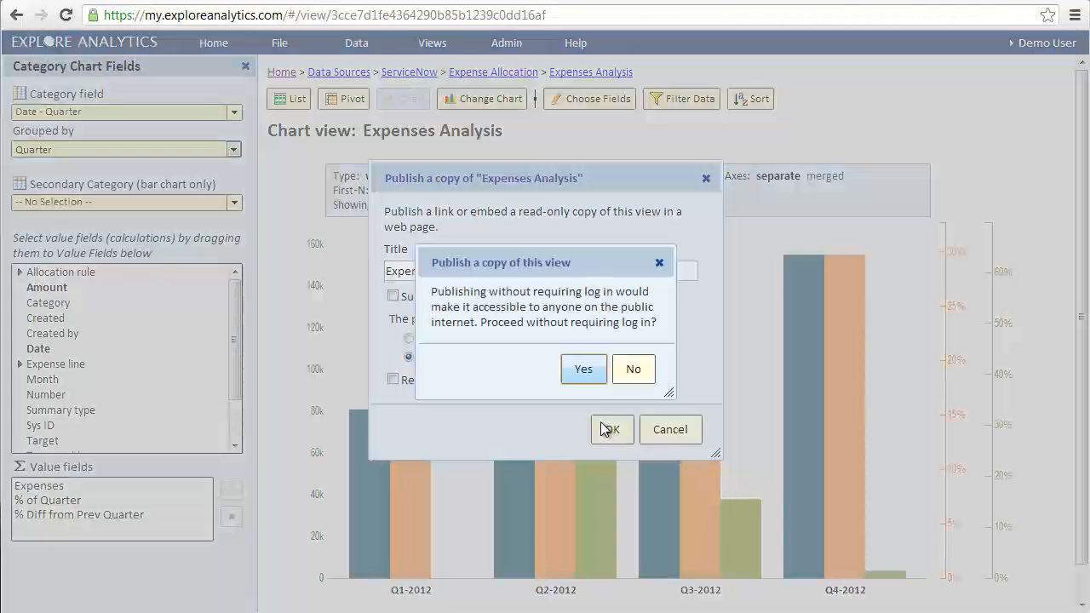
pyautogui.click(575, 375)
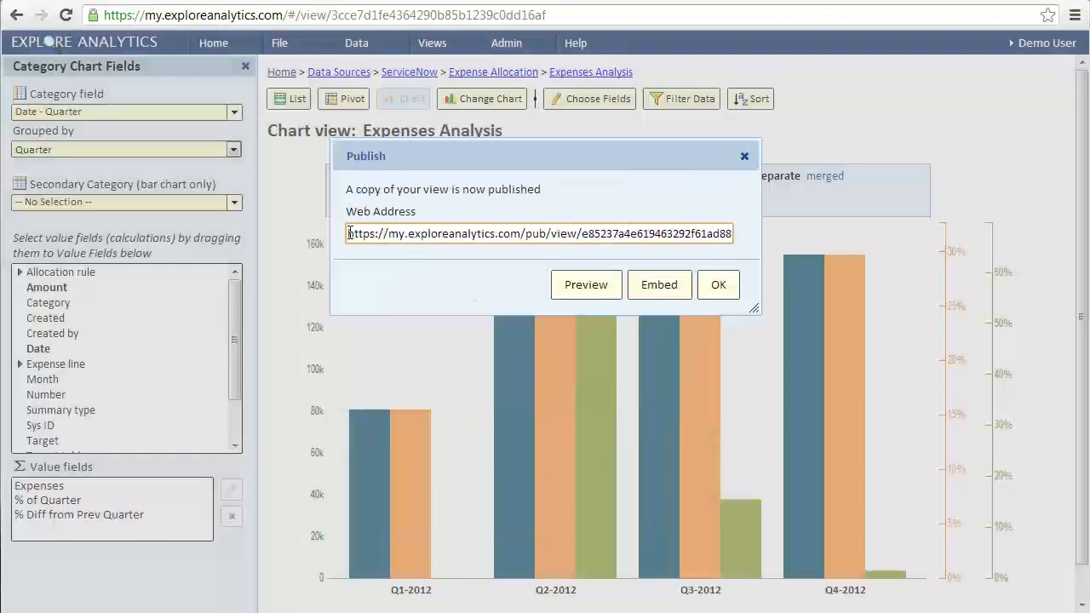
# - Examine the published copy's web address and its embed HTML code, and close the publishing results
pyautogui.moveTo(582, 233); pyautogui.dragTo(747, 234)
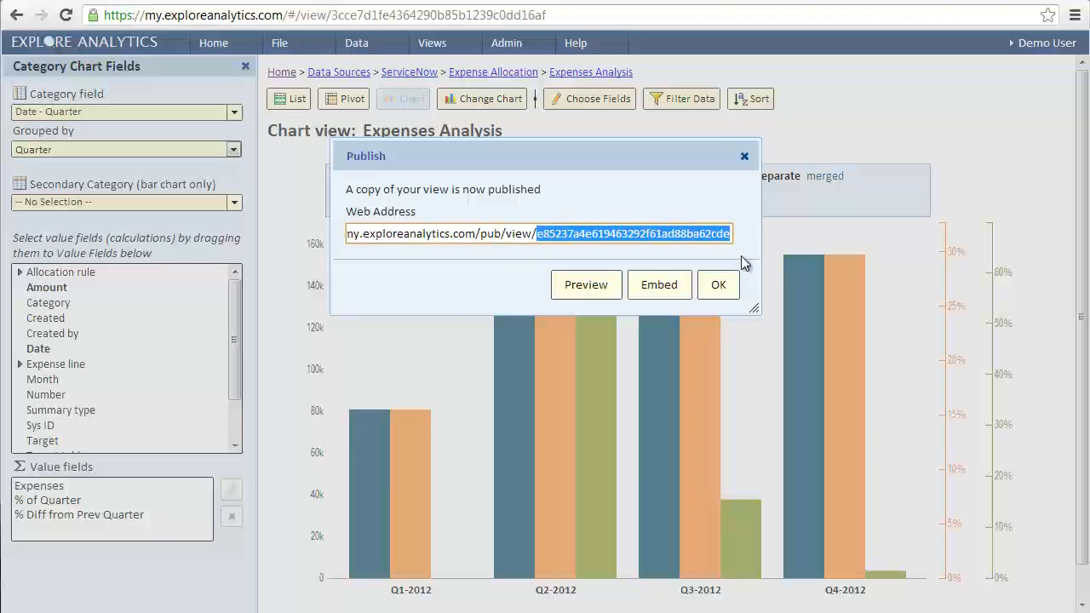
pyautogui.click(525, 239)
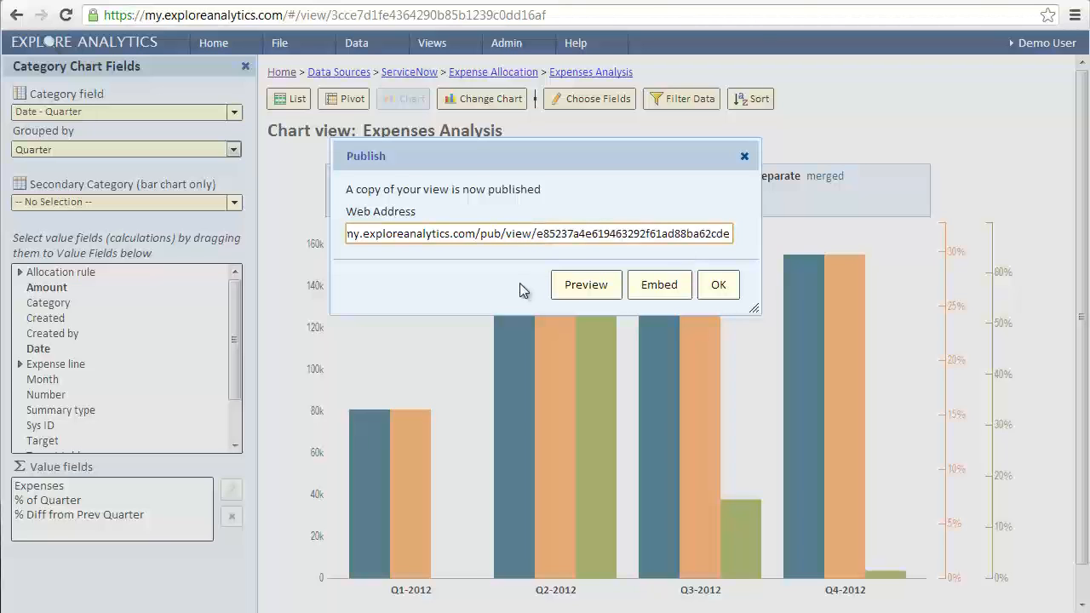
pyautogui.press('Home')
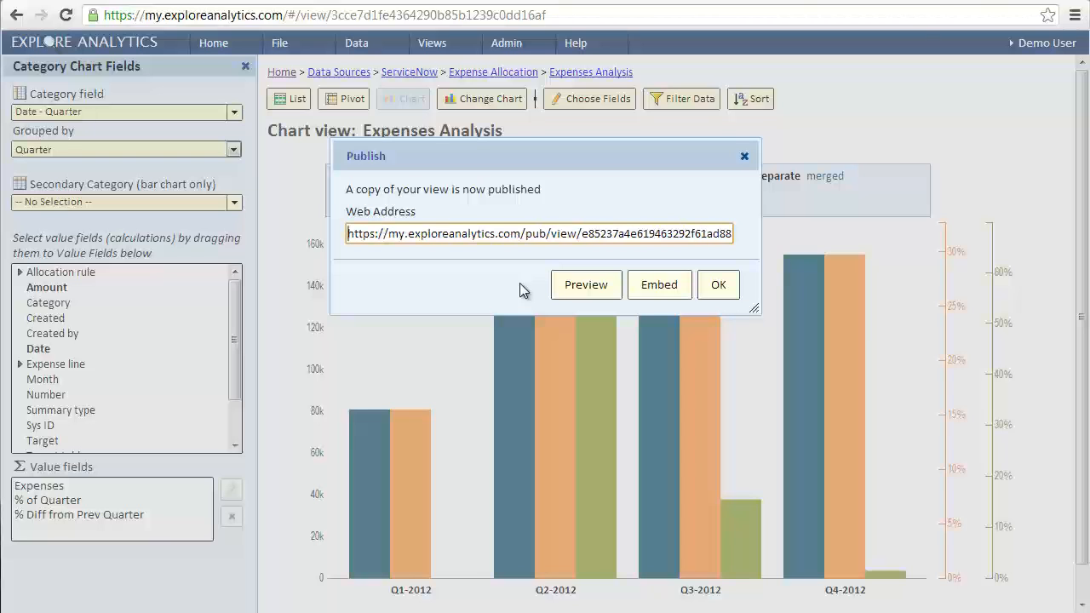
pyautogui.click(654, 299)
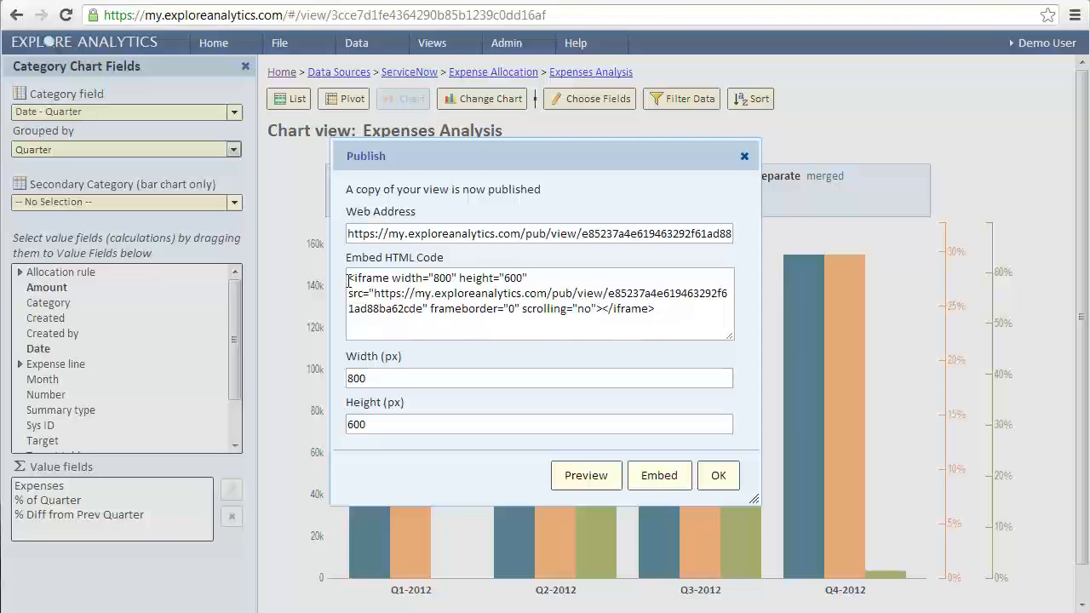
pyautogui.moveTo(349, 281); pyautogui.dragTo(608, 323)
pyautogui.click(627, 333)
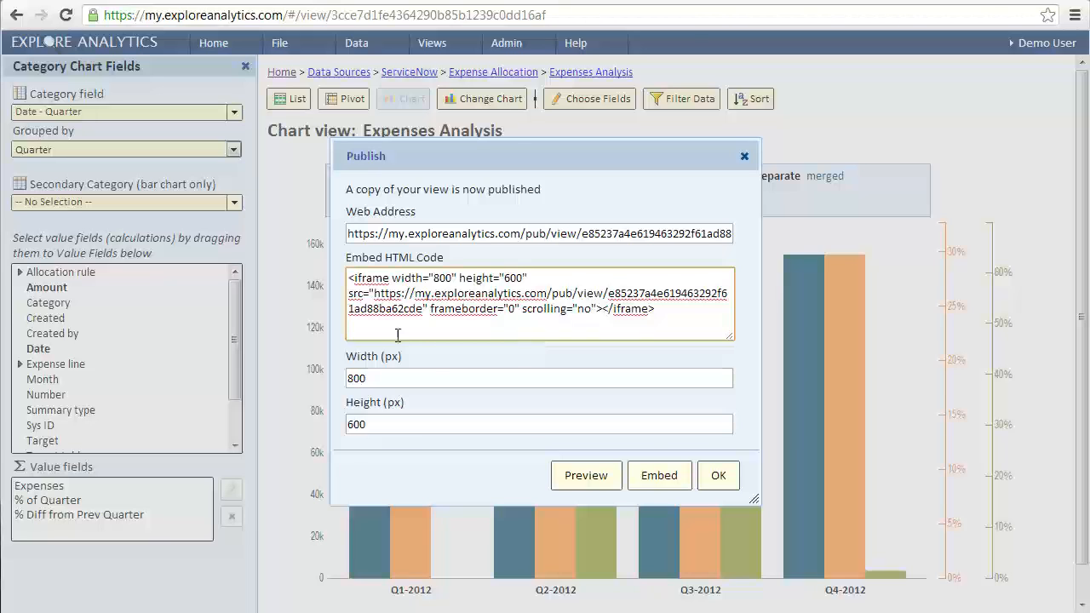
pyautogui.click(428, 359)
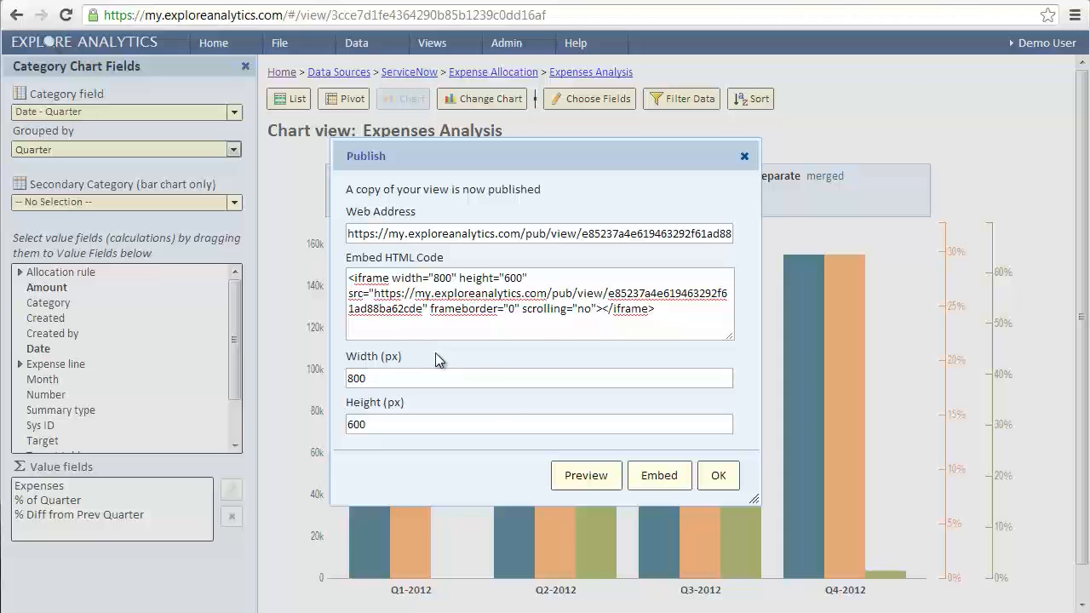
pyautogui.click(718, 475)
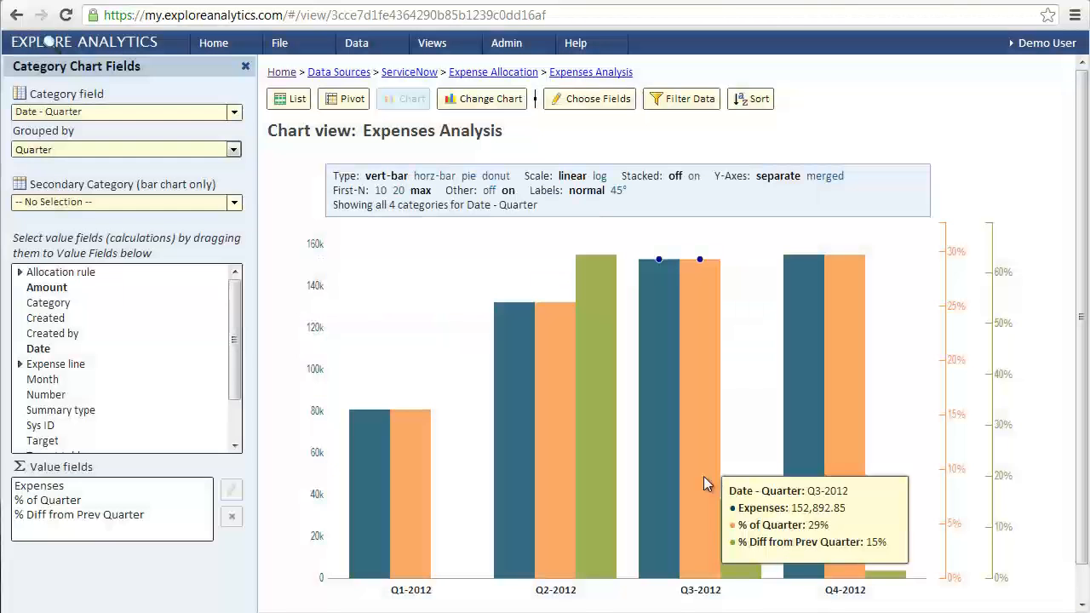
# - Set up scheduled publishing of Expenses Analysis as a frozen, login-required snapshot, with the link emailed to the demo user account
pyautogui.click(279, 47)
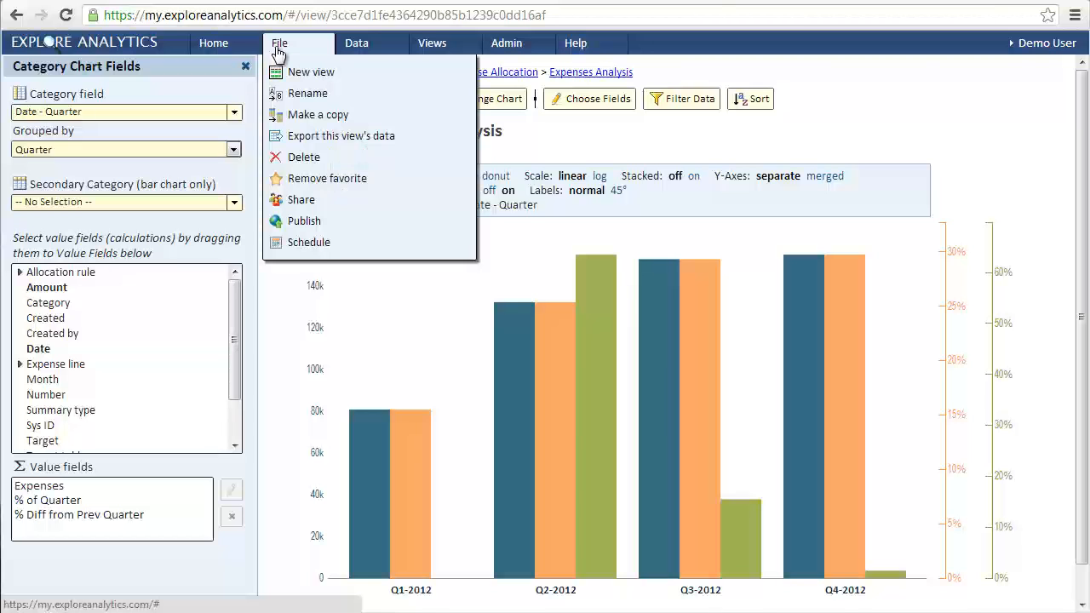
pyautogui.click(304, 245)
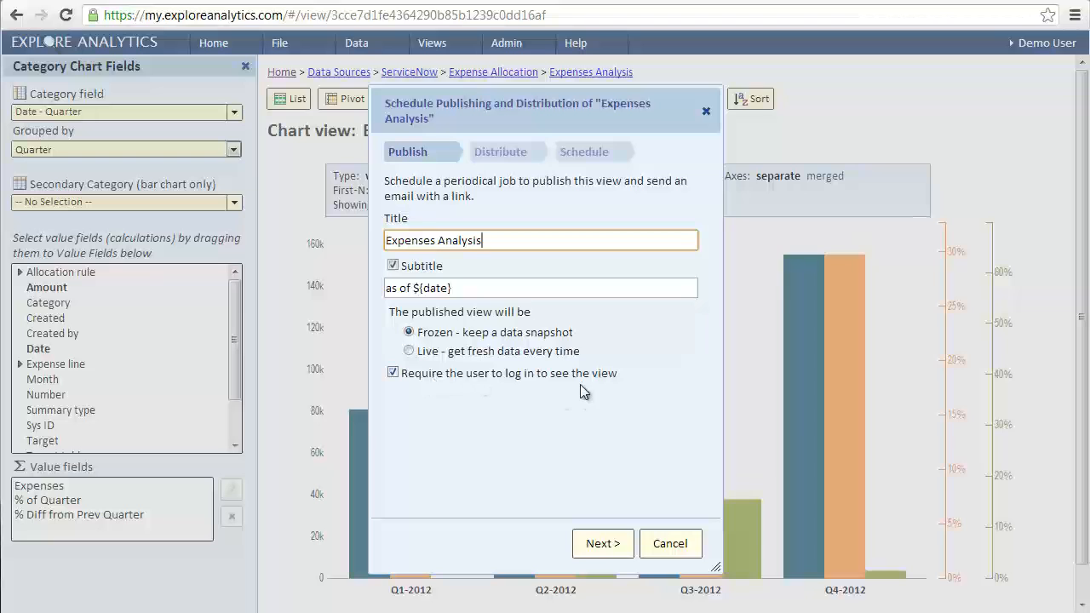
pyautogui.click(601, 549)
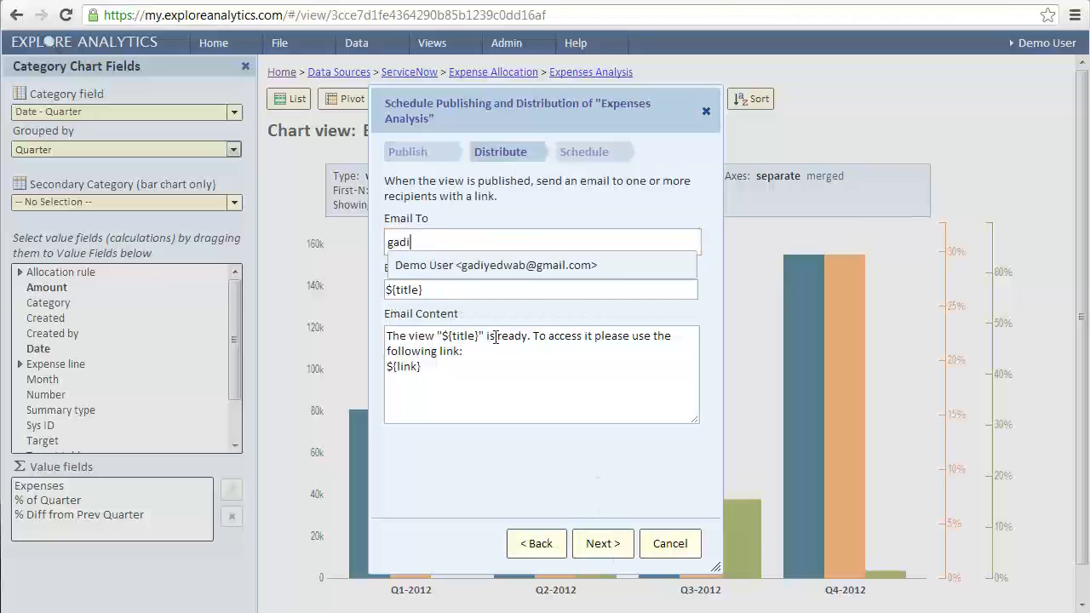
pyautogui.click(458, 266)
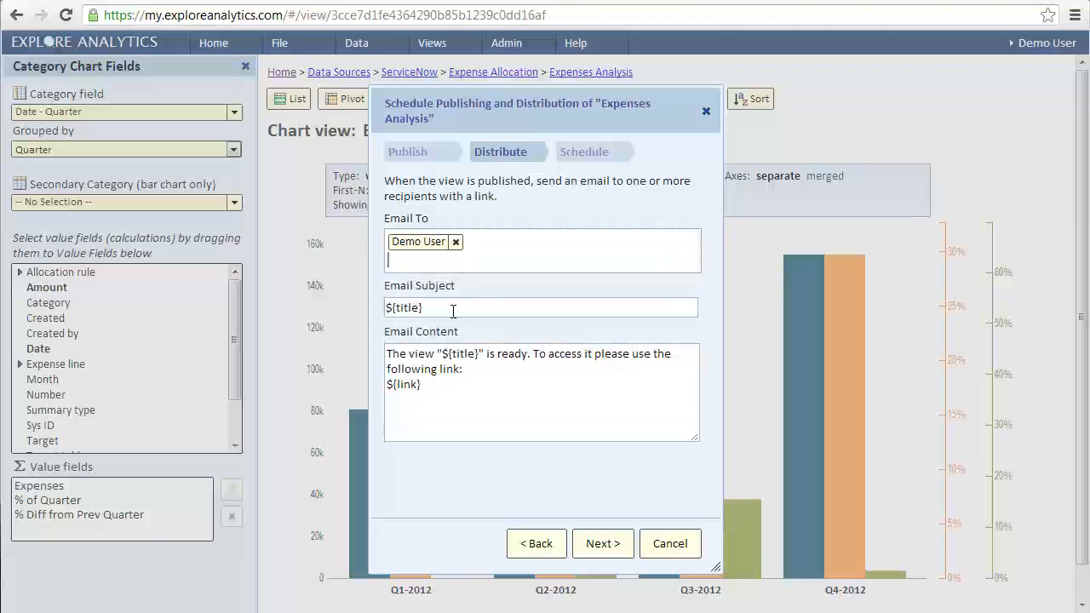
pyautogui.moveTo(423, 384); pyautogui.dragTo(387, 385)
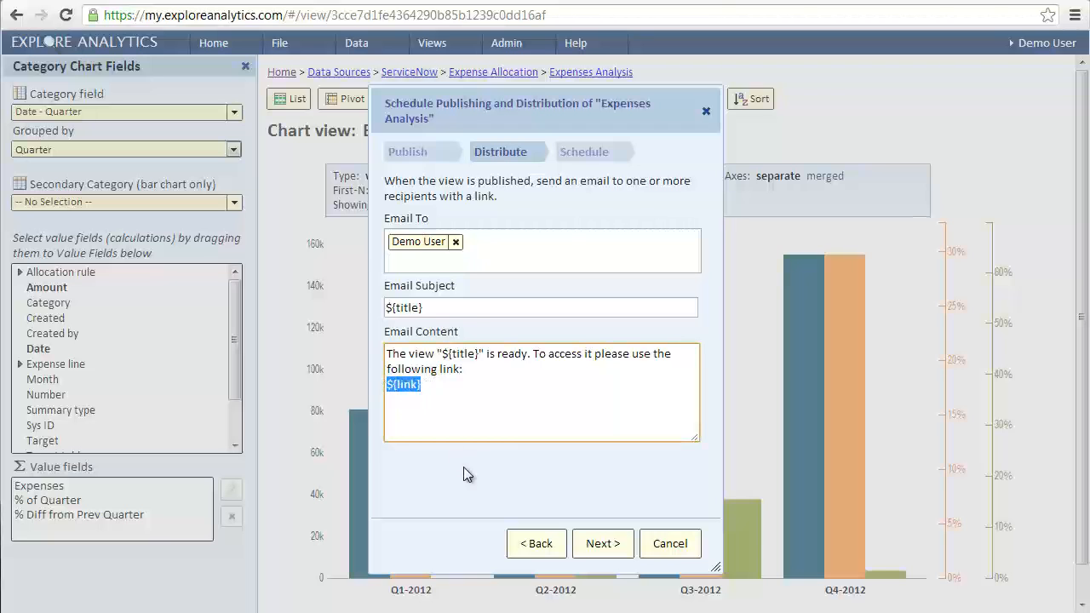
pyautogui.click(596, 543)
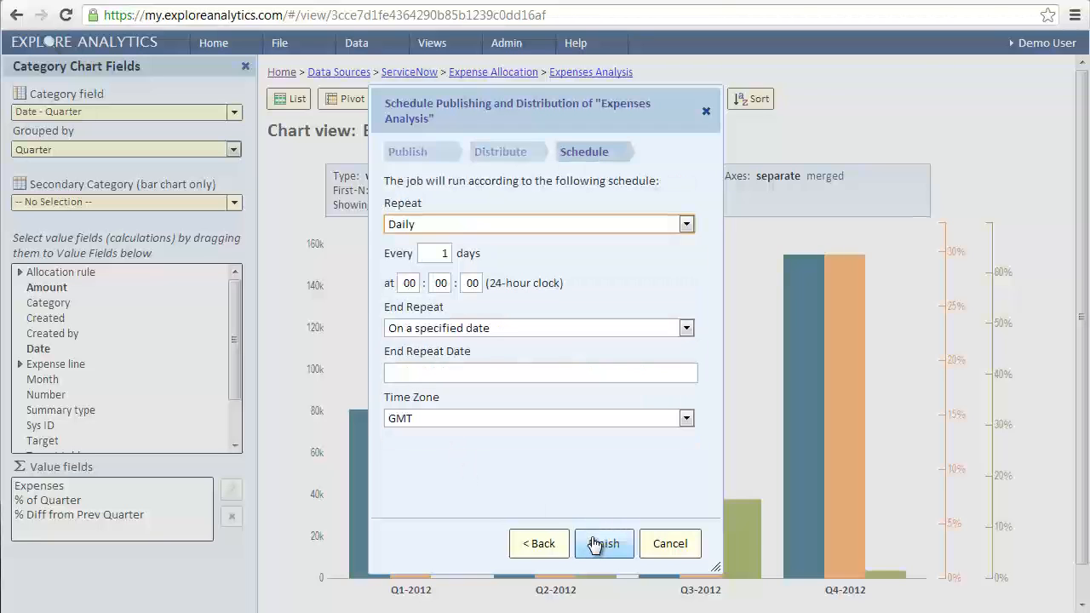
# - Schedule the job monthly on day 8 of every month at 00:00:00 GMT, ending October 1, 2013
pyautogui.click(535, 224)
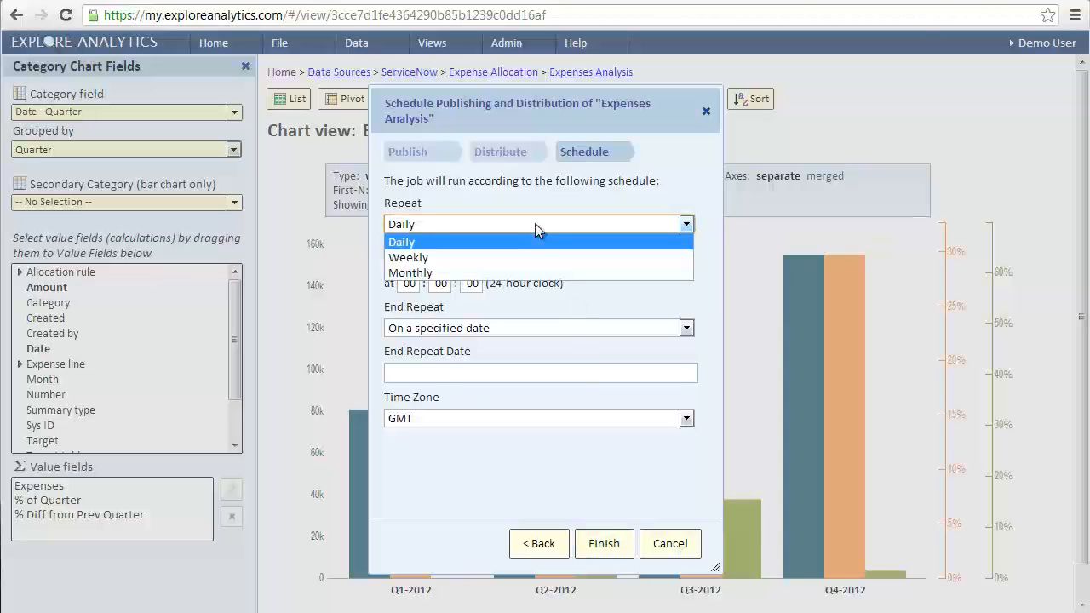
pyautogui.click(518, 258)
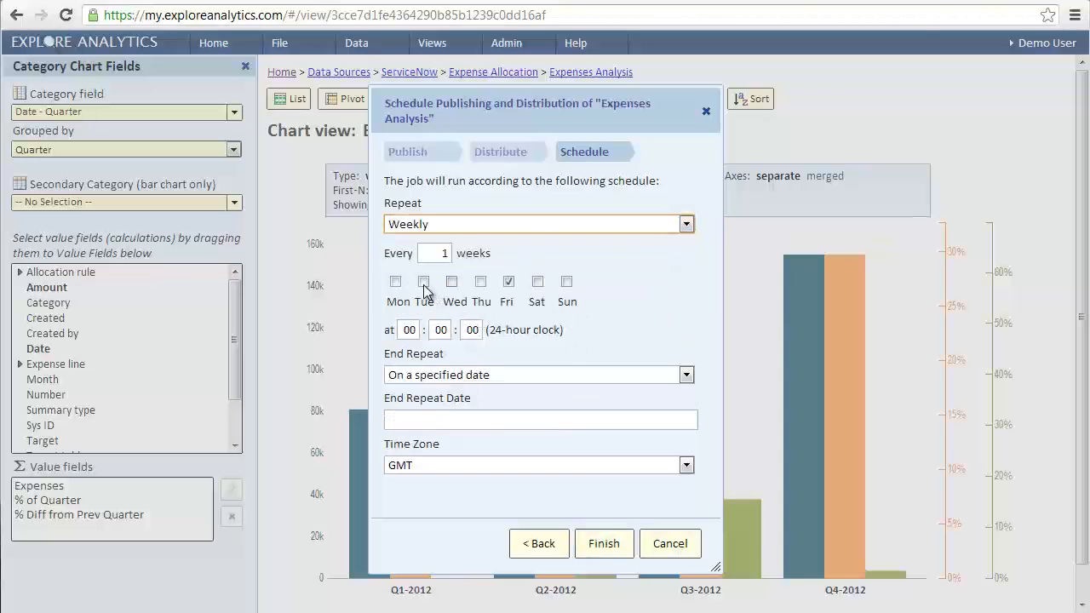
pyautogui.click(454, 228)
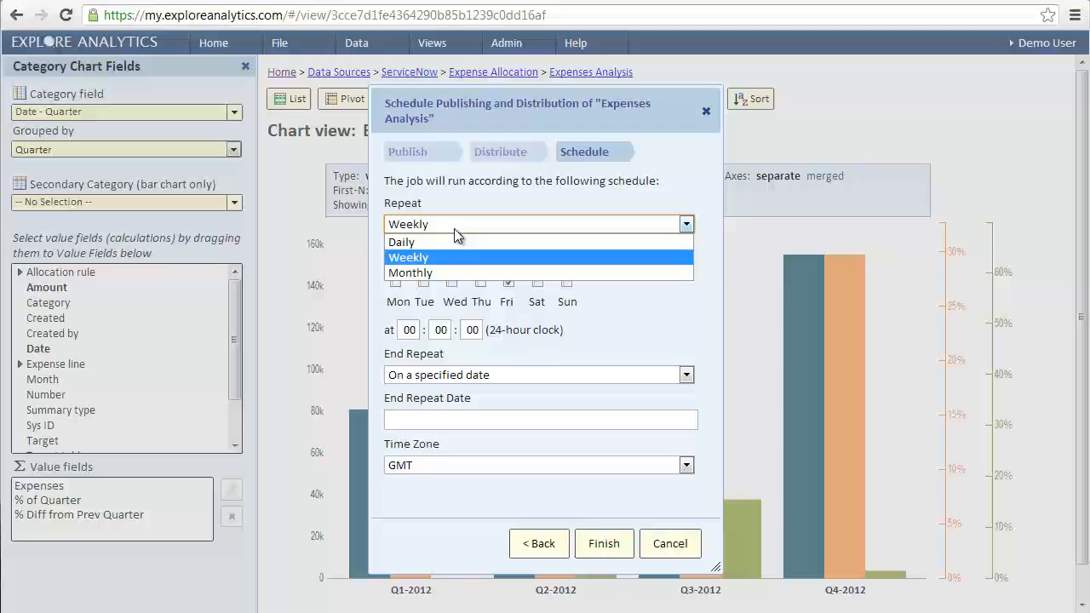
pyautogui.click(448, 273)
pyautogui.click(527, 282)
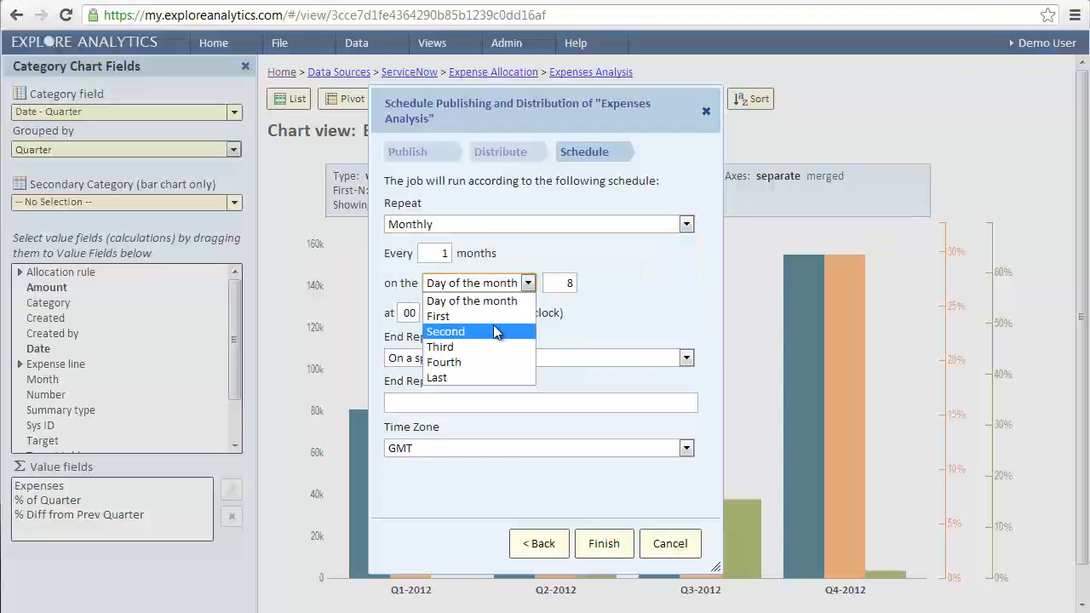
pyautogui.click(527, 283)
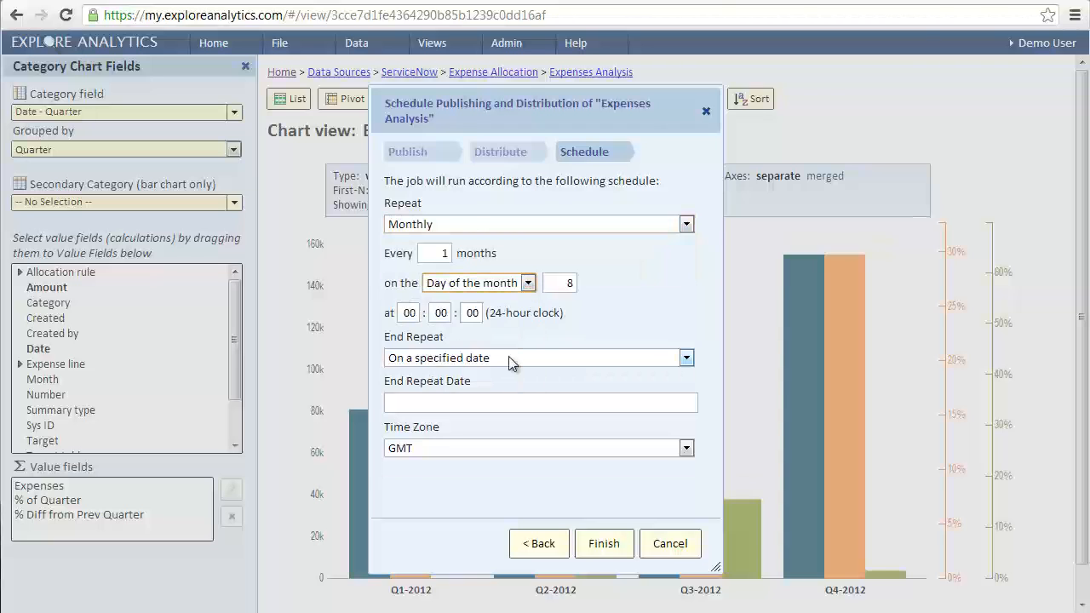
pyautogui.click(498, 405)
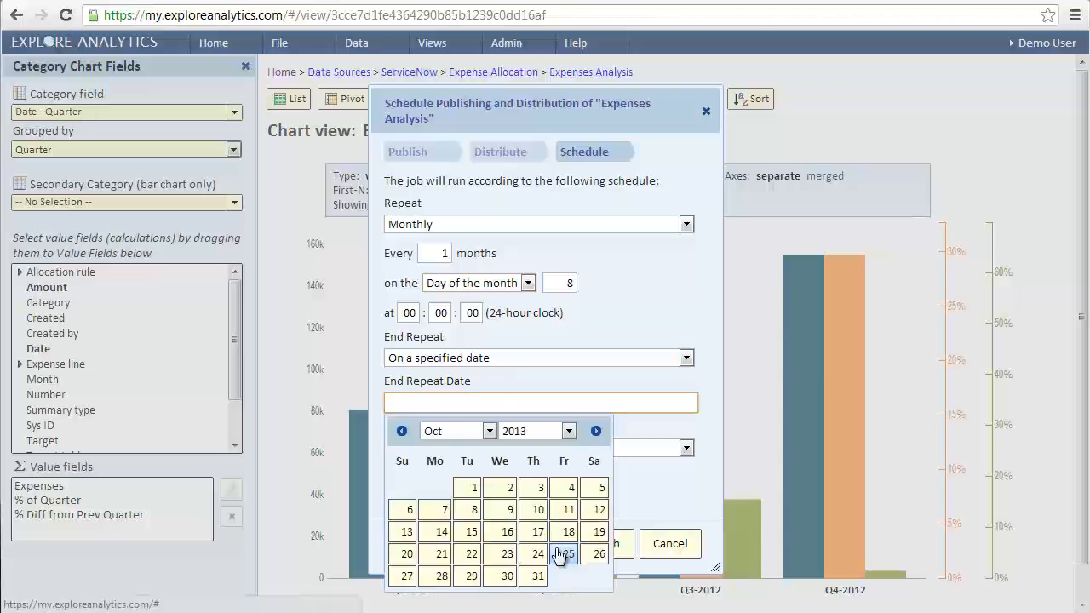
pyautogui.click(464, 486)
pyautogui.click(596, 545)
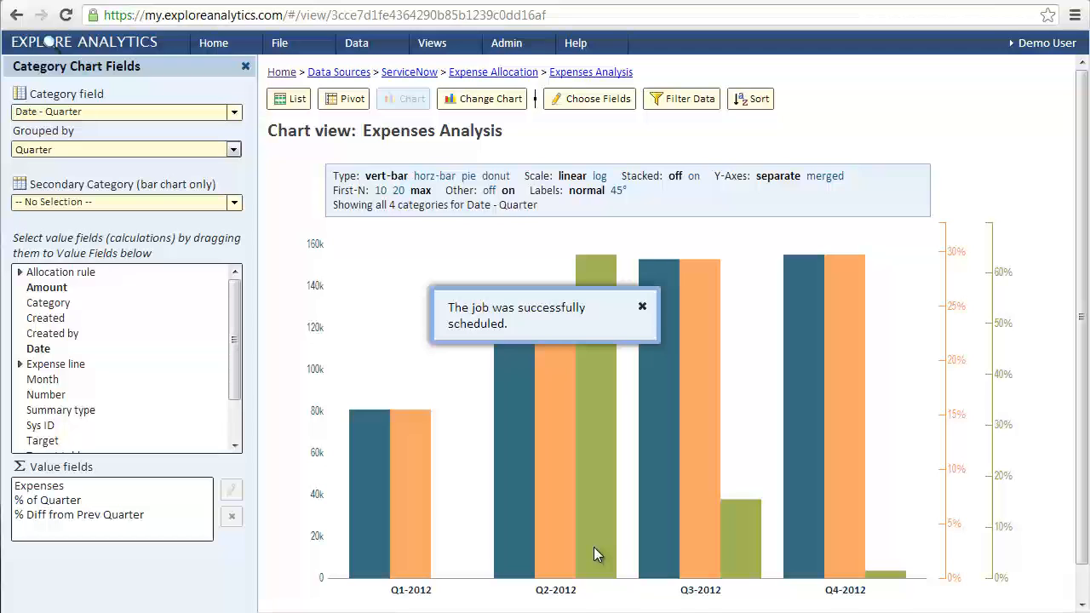
pyautogui.click(642, 305)
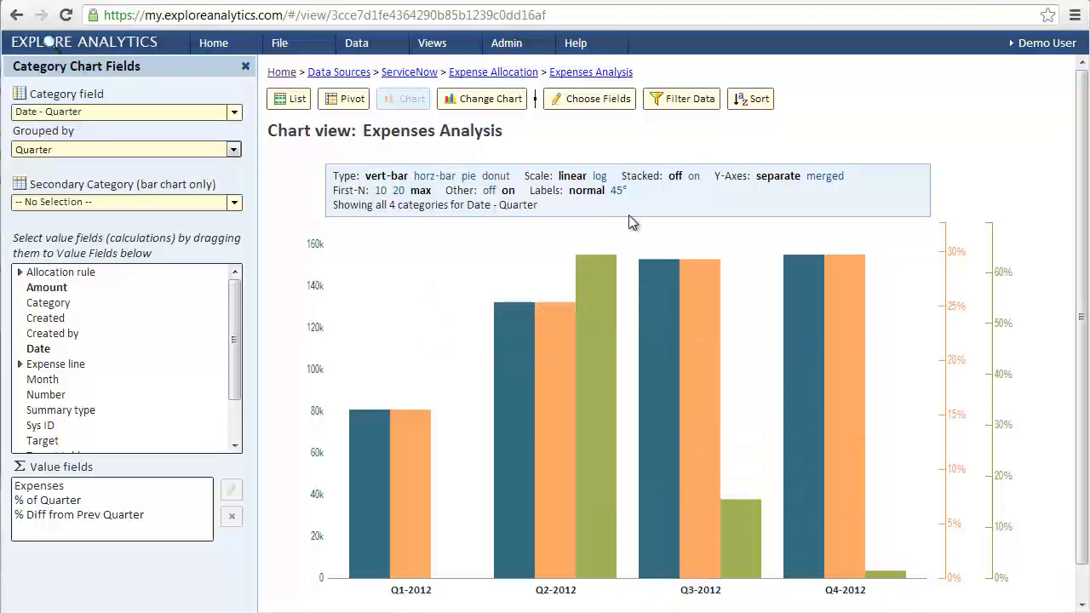
# - Make a favorite copy named Copy of Expenses Analysis and remove its % Diff from Prev Quarter value field
pyautogui.click(277, 43)
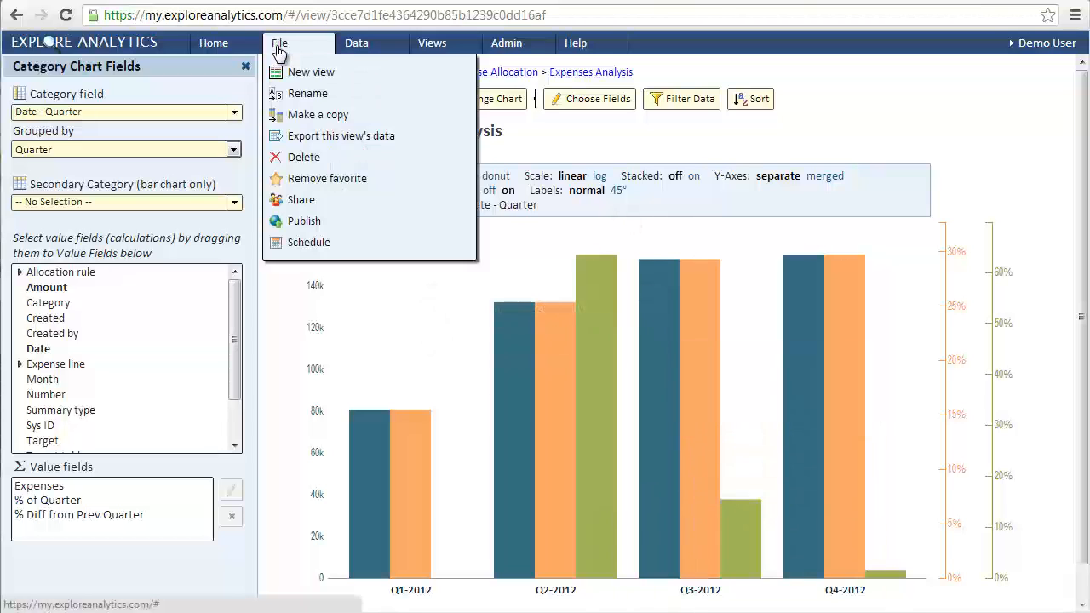
pyautogui.click(308, 115)
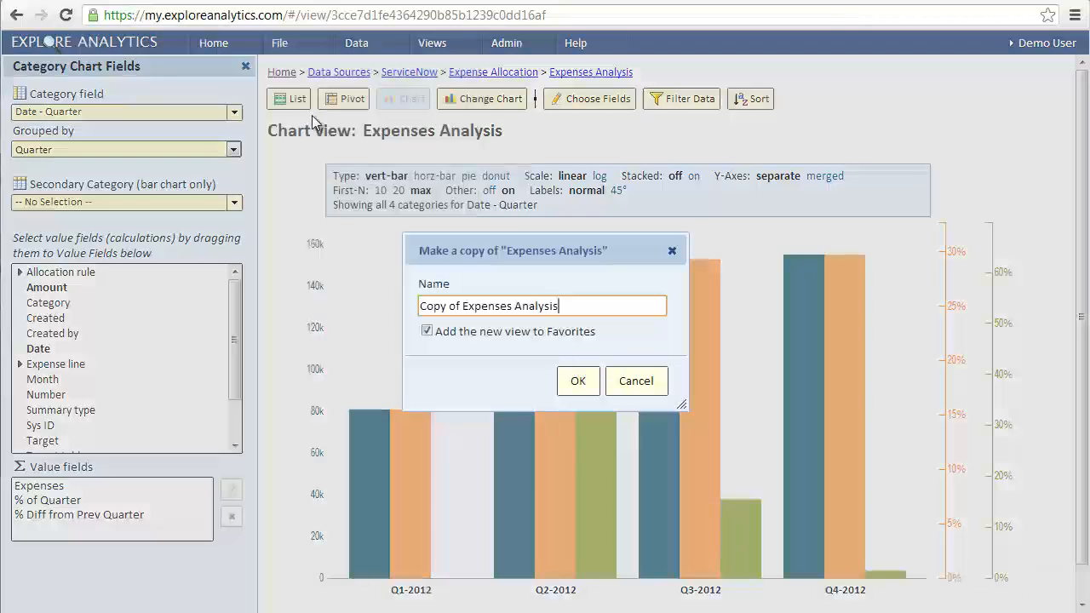
pyautogui.click(575, 381)
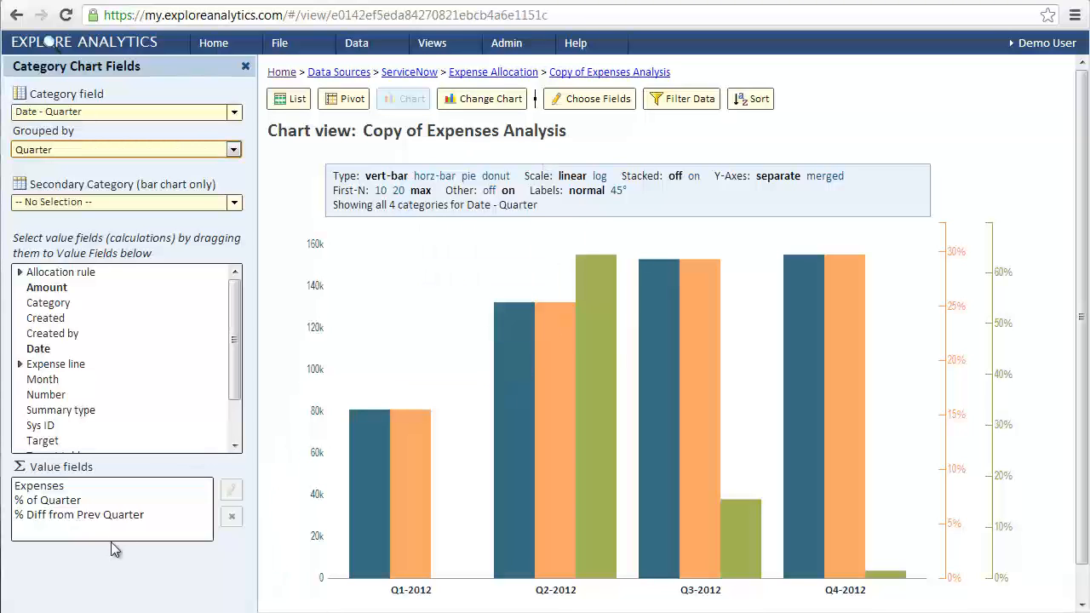
pyautogui.click(108, 515)
pyautogui.click(231, 516)
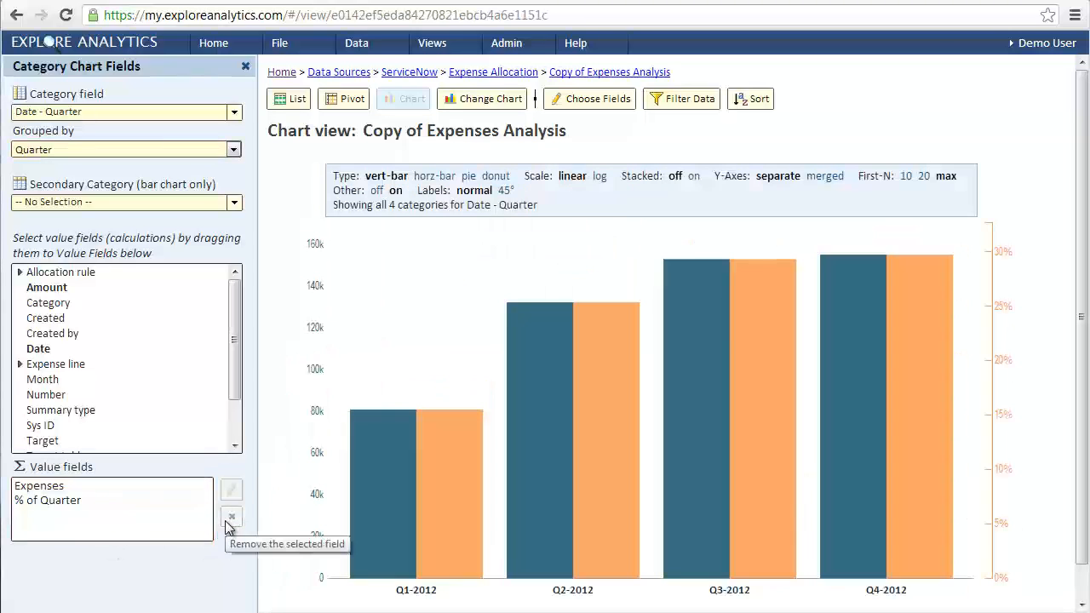
# - Show the Favorites list and move Copy of Expenses Analysis directly below Expenses Analysis
pyautogui.click(448, 44)
pyautogui.click(455, 75)
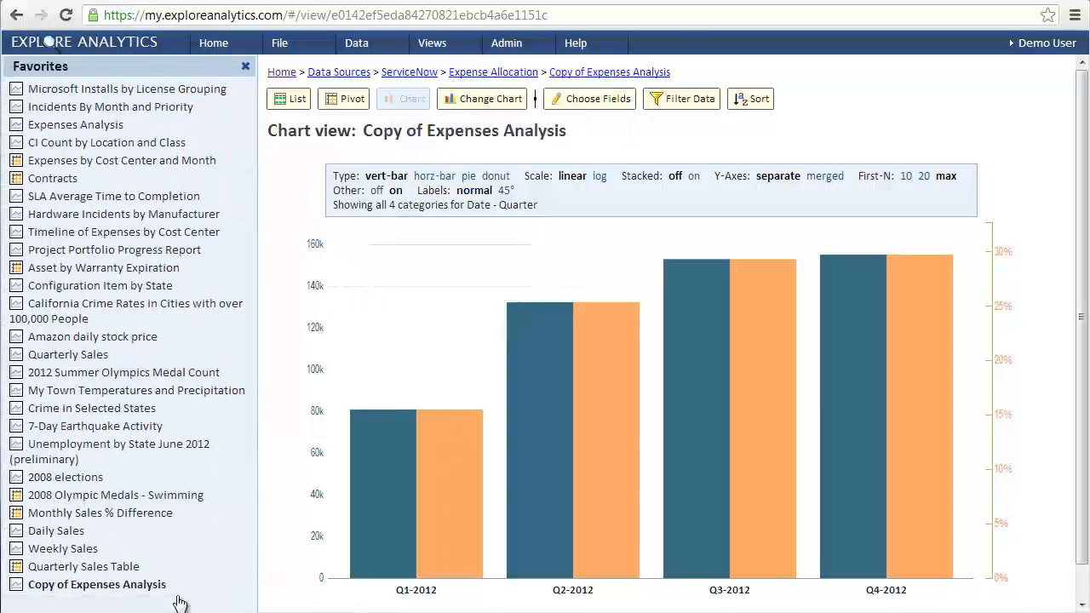
pyautogui.moveTo(91, 590); pyautogui.dragTo(123, 146)
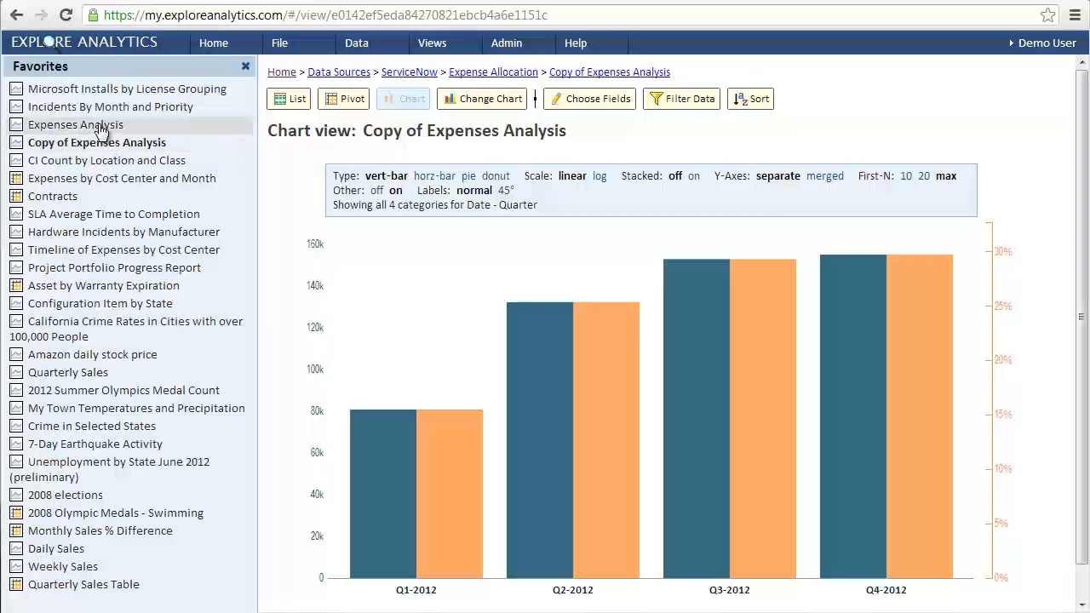
pyautogui.click(99, 127)
pyautogui.click(100, 143)
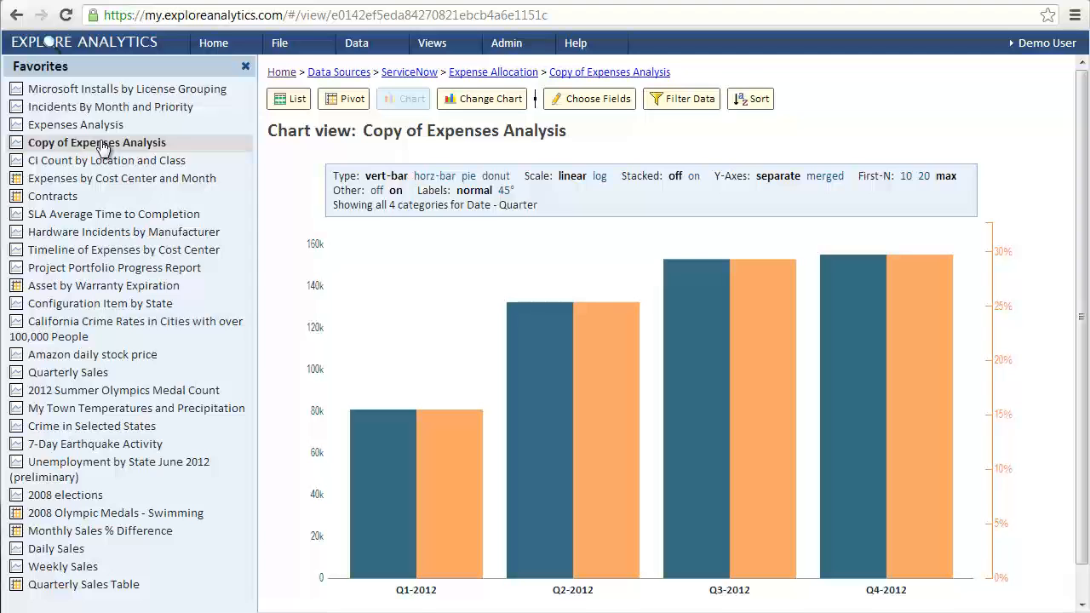
# - Delete the view Copy of Expenses Analysis
pyautogui.click(279, 42)
pyautogui.click(312, 157)
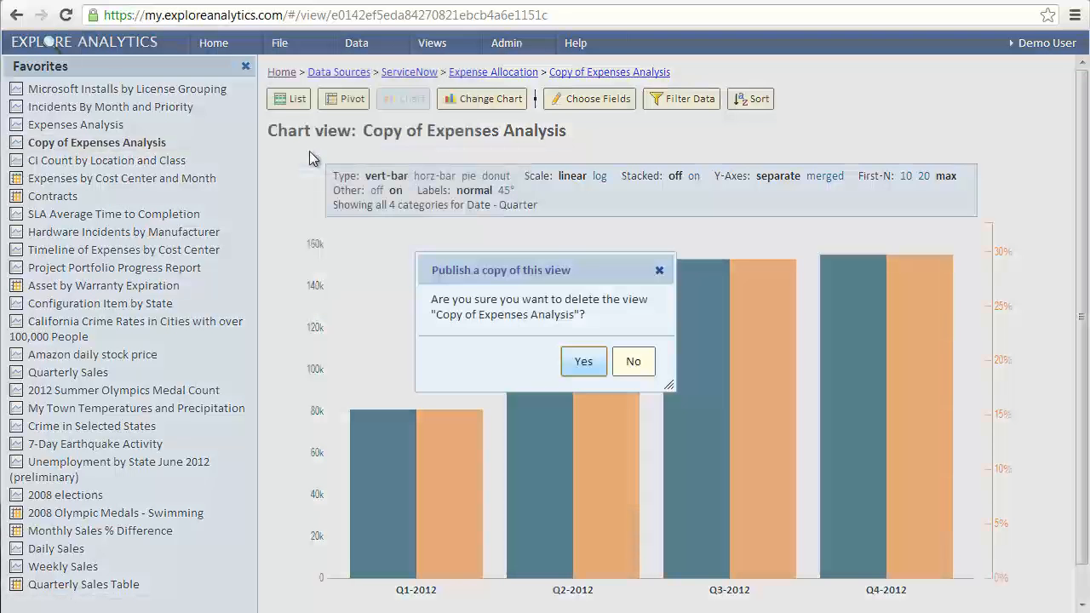
pyautogui.click(574, 357)
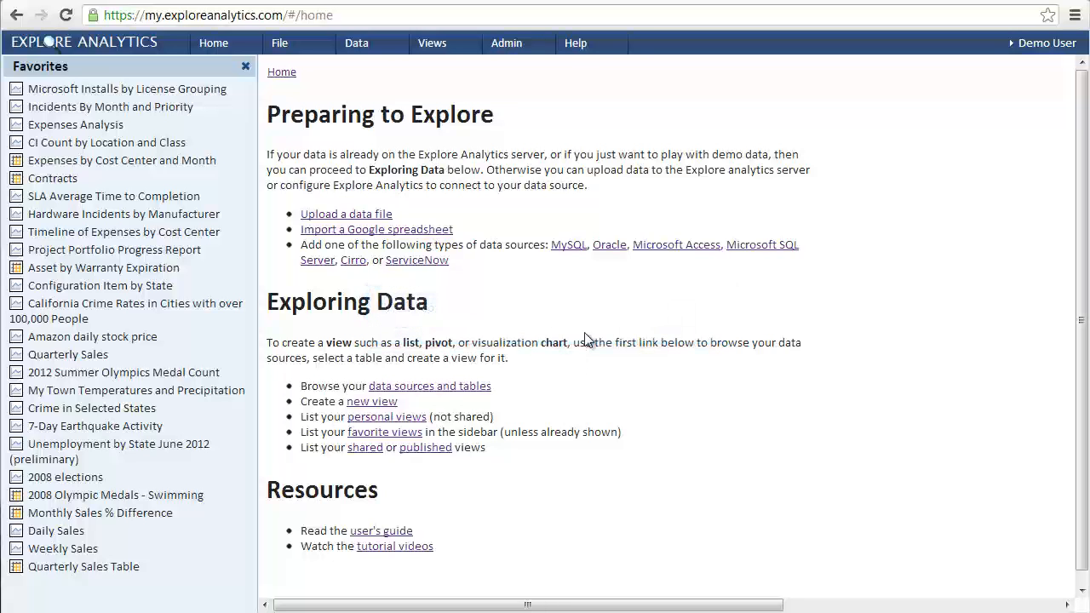
# - View the online user's guide, close it, and bring up the video tutorial page
pyautogui.click(564, 47)
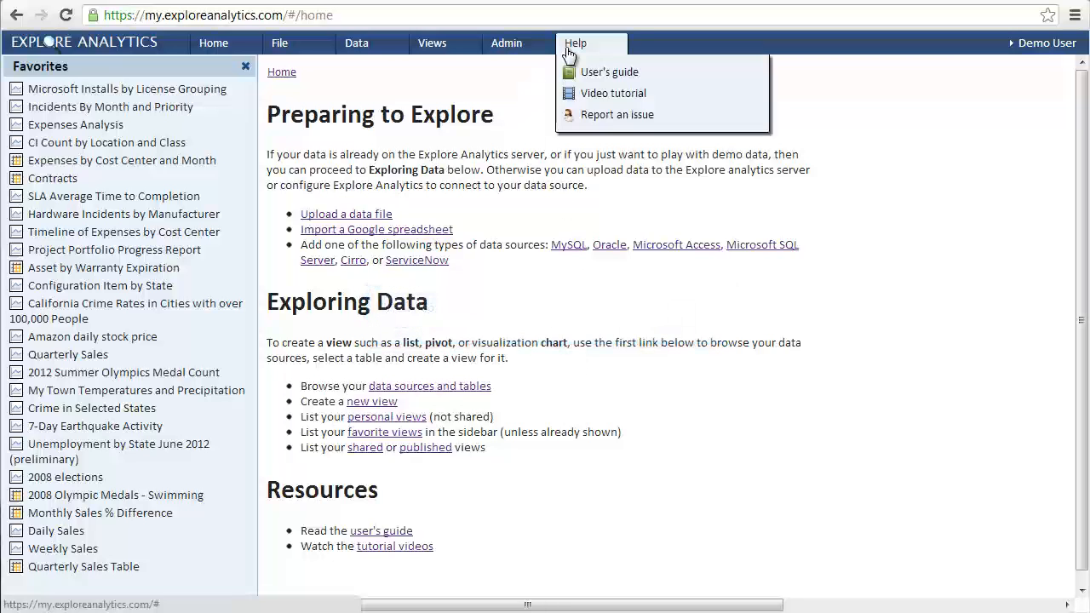
pyautogui.click(639, 77)
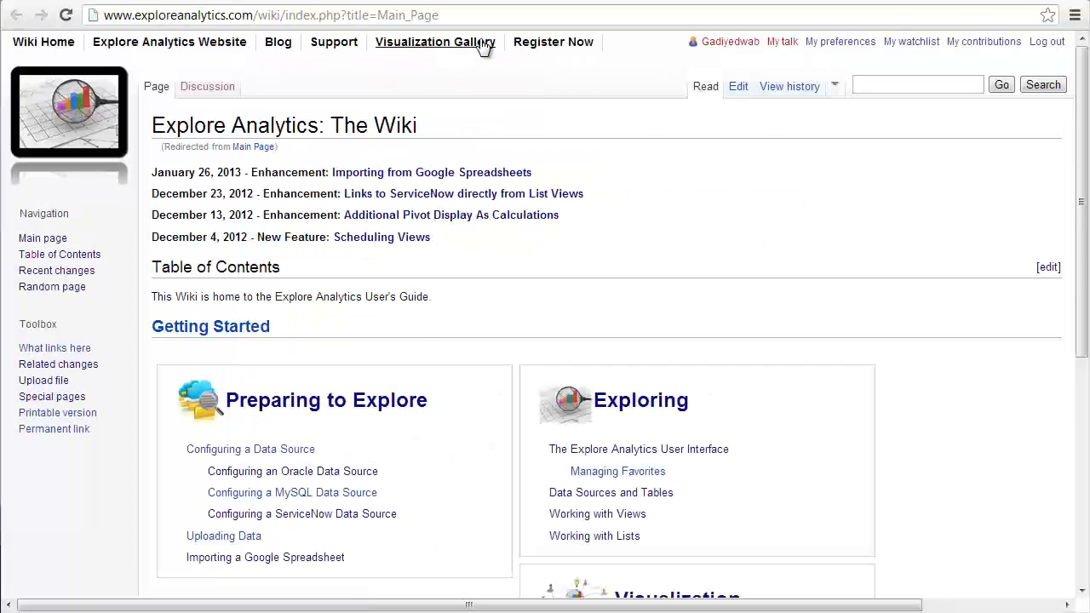
pyautogui.click(497, 1)
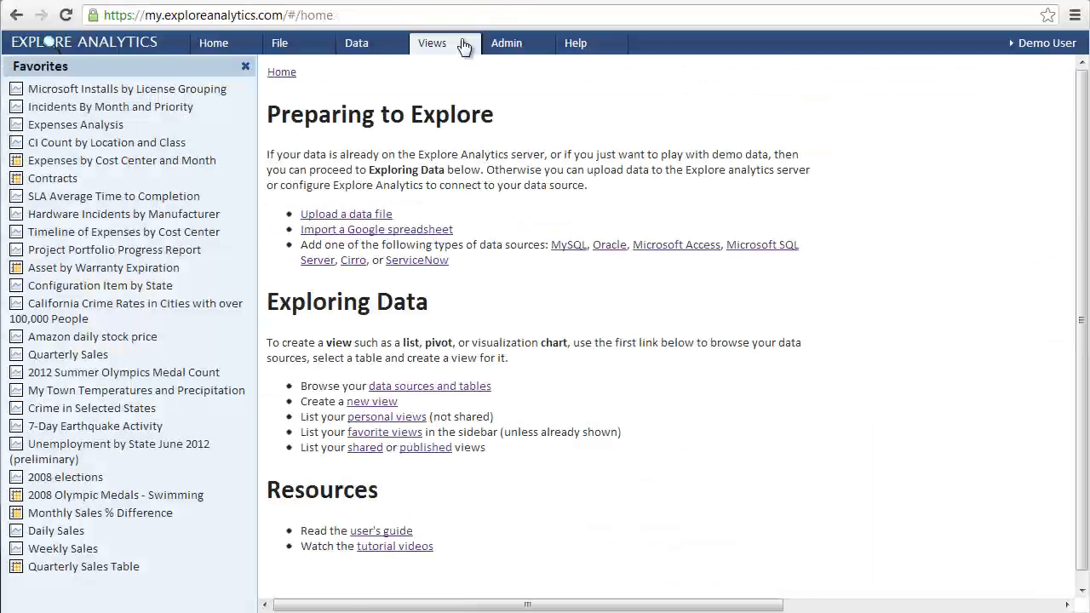
pyautogui.click(567, 48)
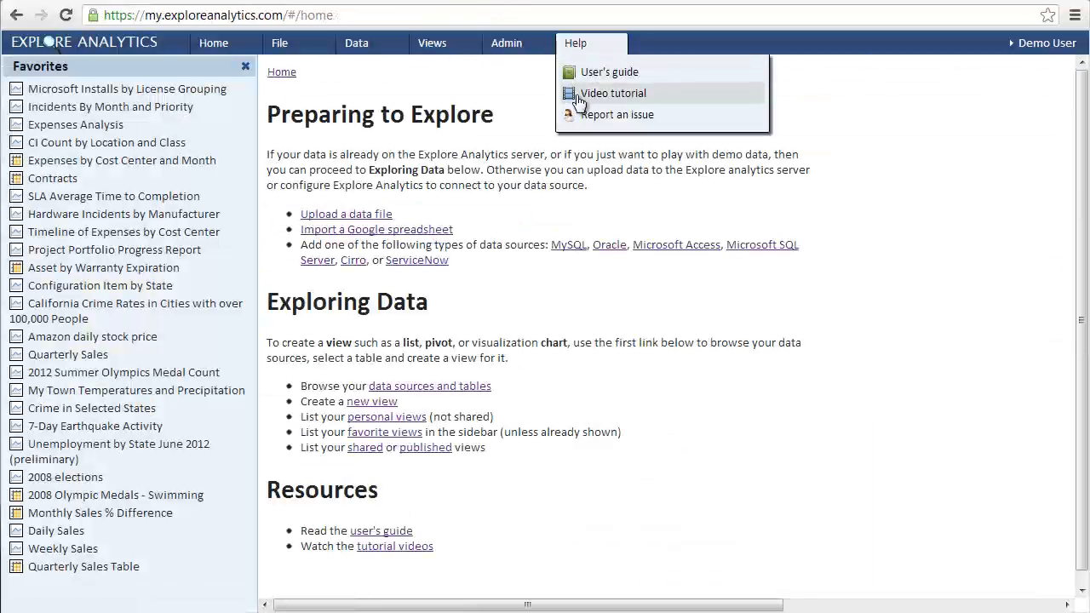
pyautogui.click(592, 95)
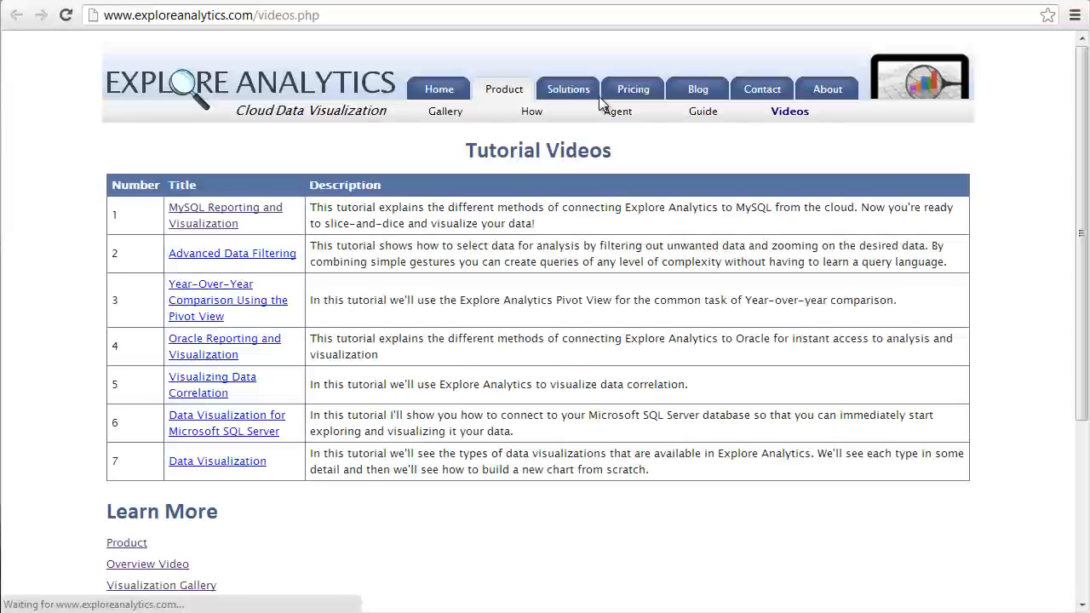